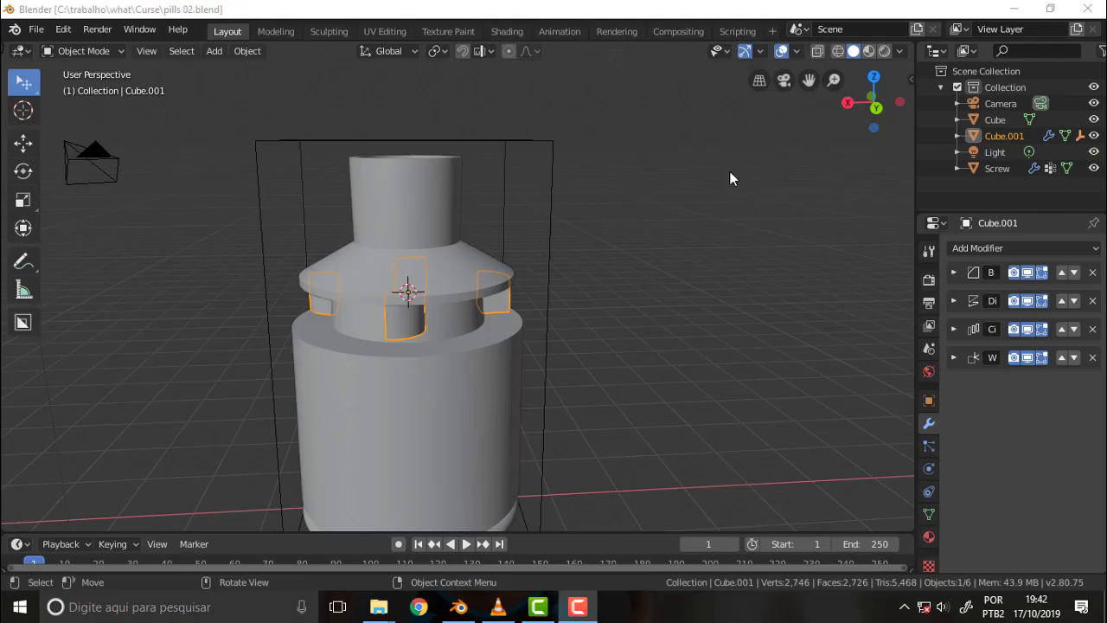
Step: Frame the bottle, then clip the view with Alt+B to inspect part of the cap, then clear it
middle_drag(729, 170, 726, 152)
drag(809, 80, 758, 112)
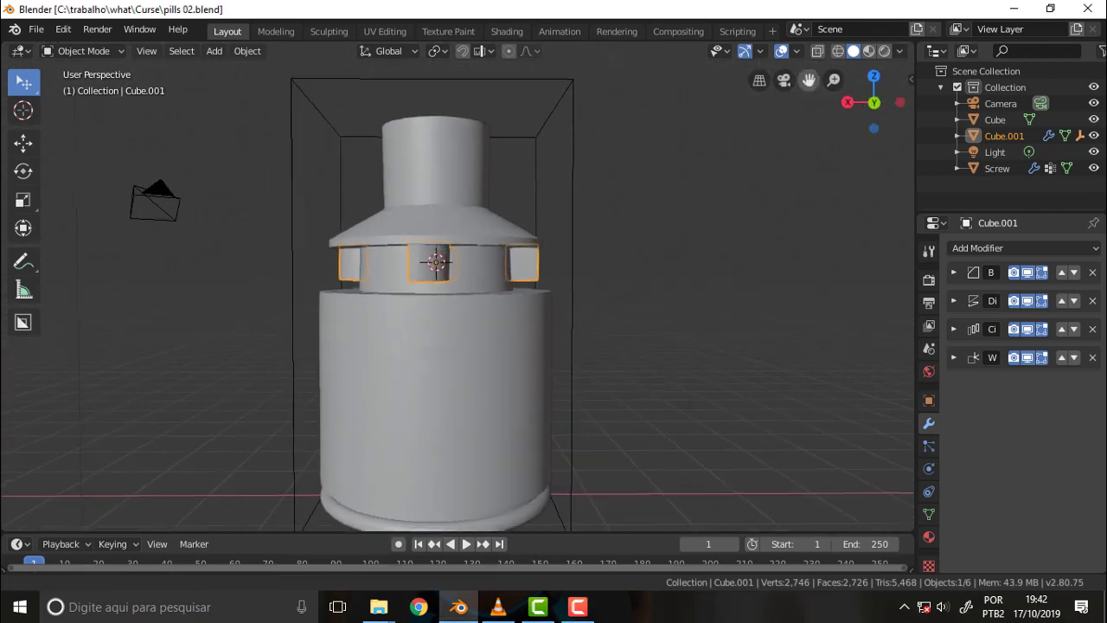
middle_drag(757, 106, 759, 127)
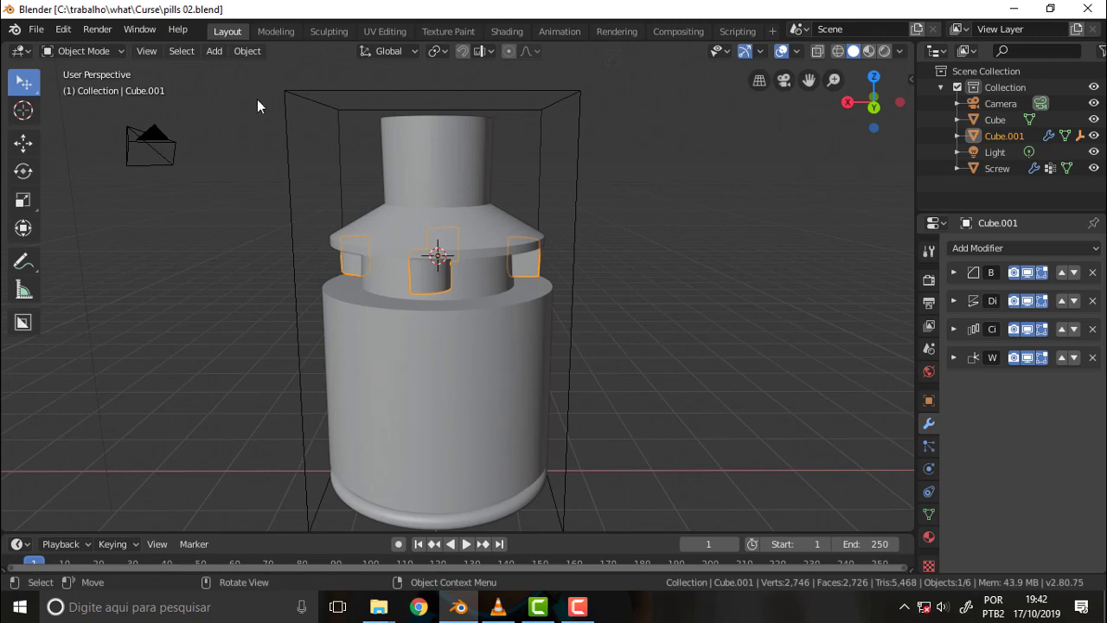
key(alt+b)
mouse_move(248, 76)
mouse_down()
mouse_move(427, 388)
mouse_move(434, 530)
mouse_up()
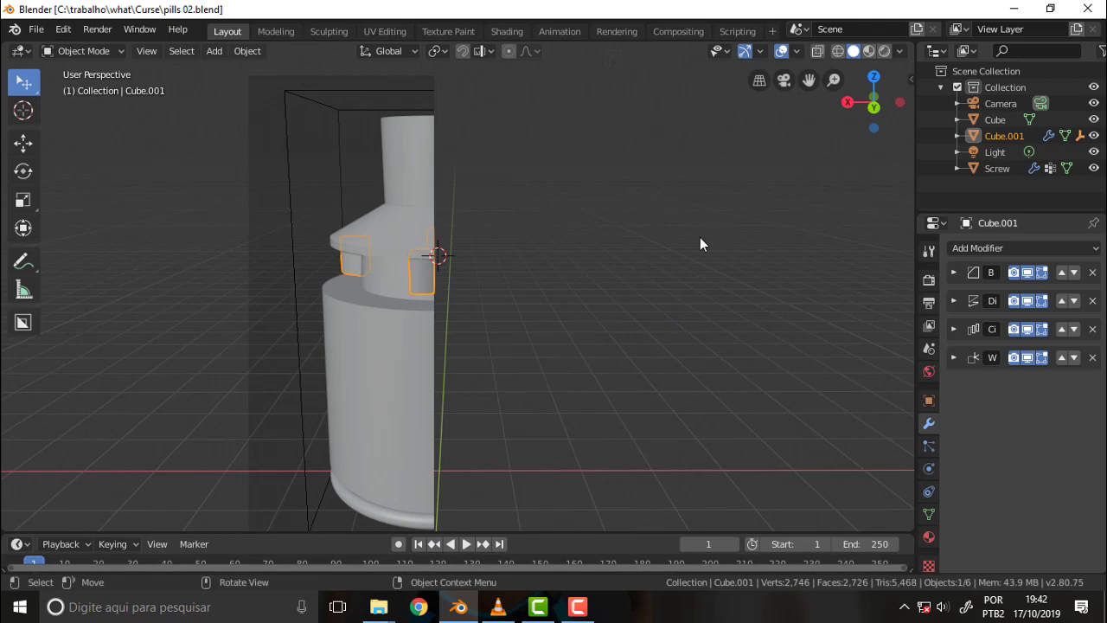
key(alt+b)
Step: Orbit to the cap's other side and zoom in on the cutter blocks
mouse_move(699, 237)
middle_down()
mouse_move(489, 239)
mouse_move(499, 237)
middle_up()
scroll(559, 232, up, 2)
scroll(559, 233, up, 2)
scroll(696, 221, up, 3)
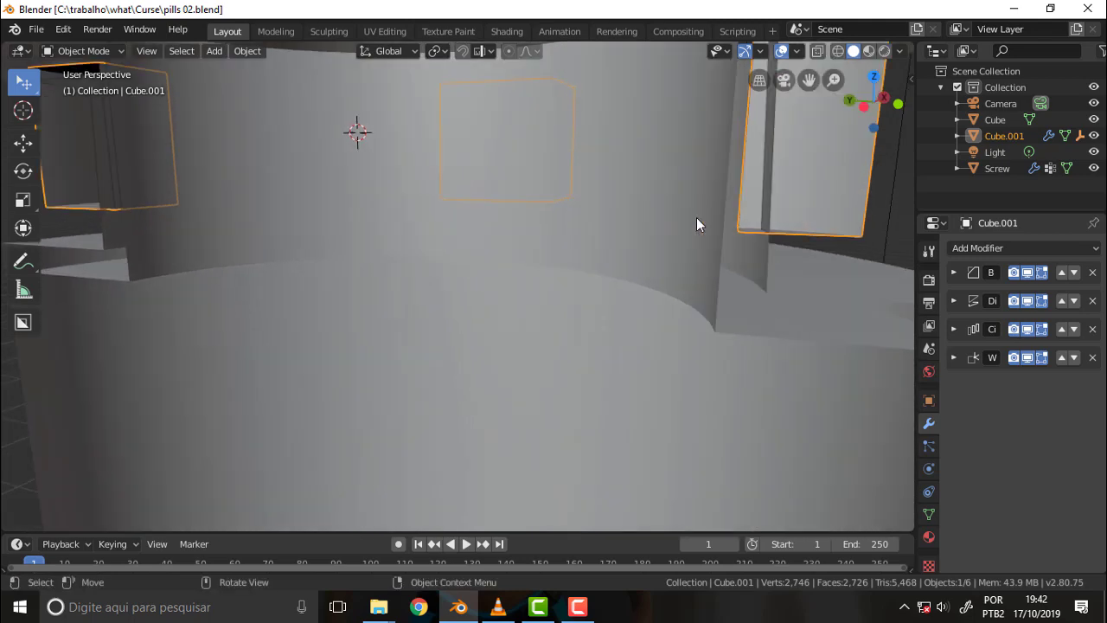
scroll(696, 218, down, 2)
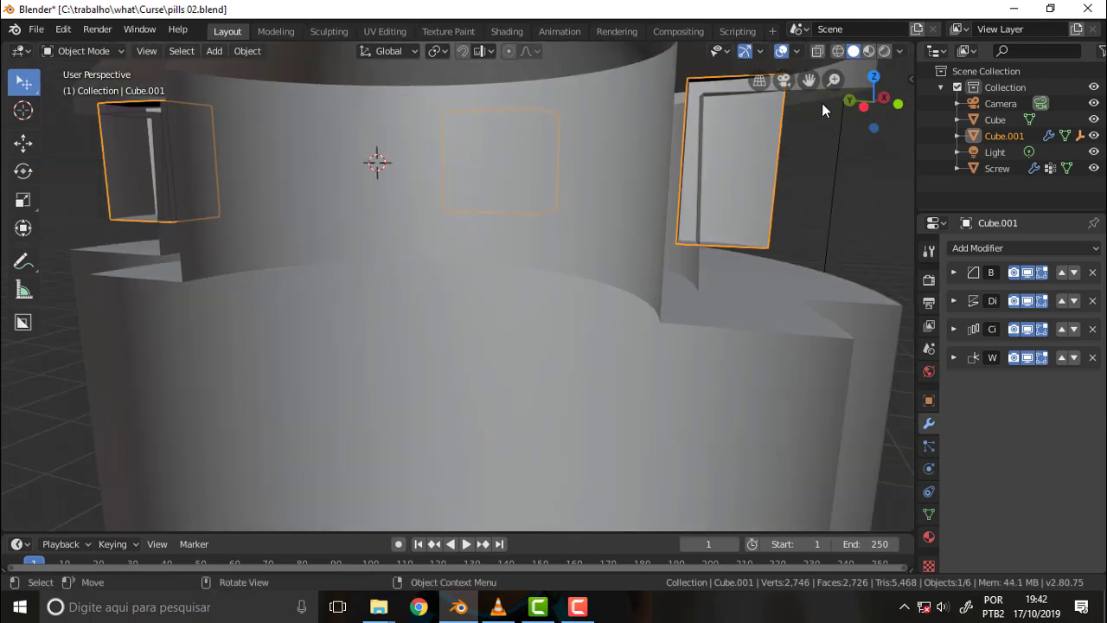
scroll(613, 257, down, 3)
Step: Set the cutters' Displace X strength to -1.113 through the Speedflow pie
key(alt+q)
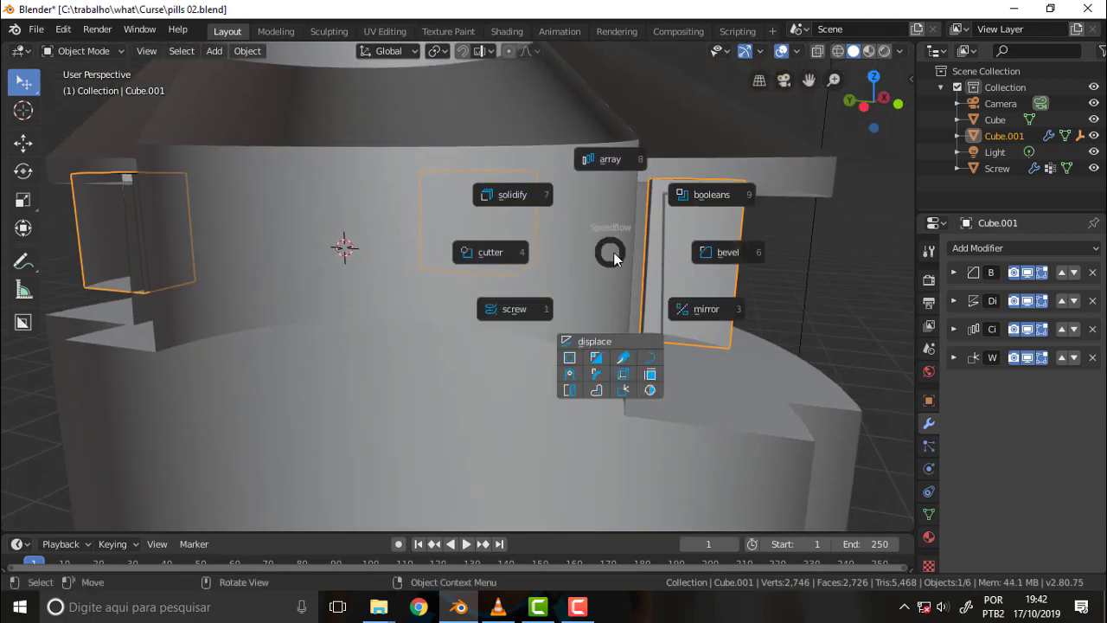
click(637, 340)
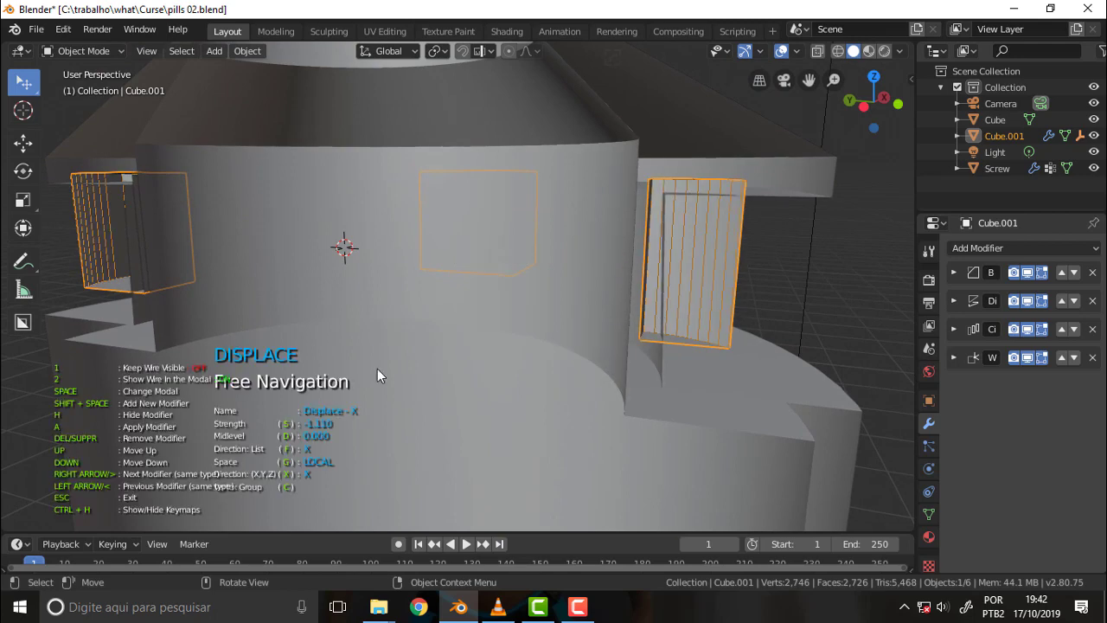
key(s)
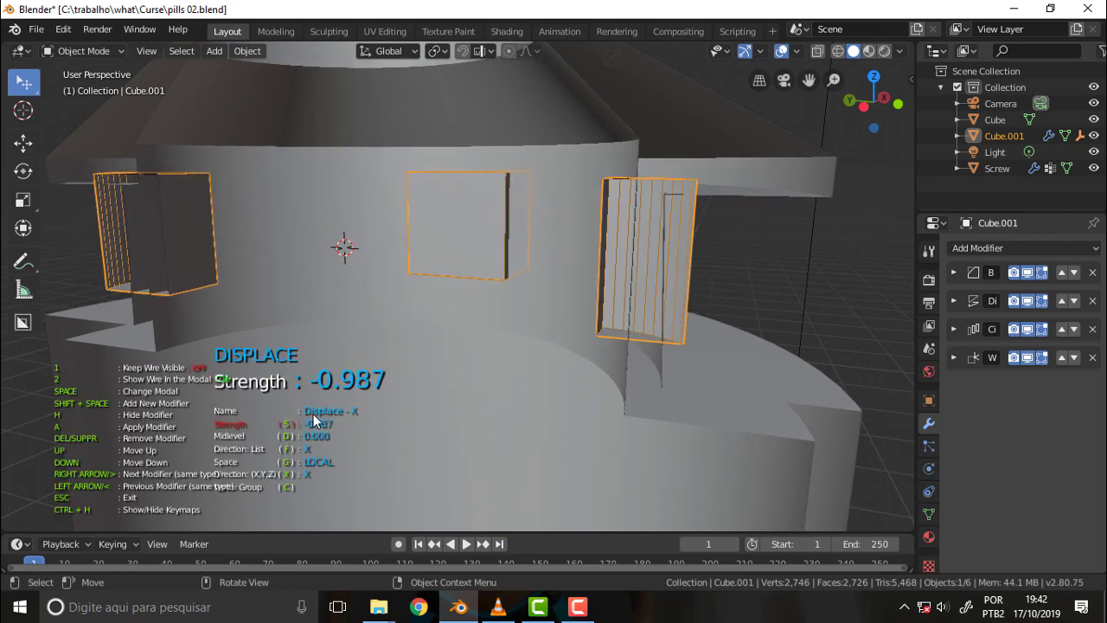
click(290, 411)
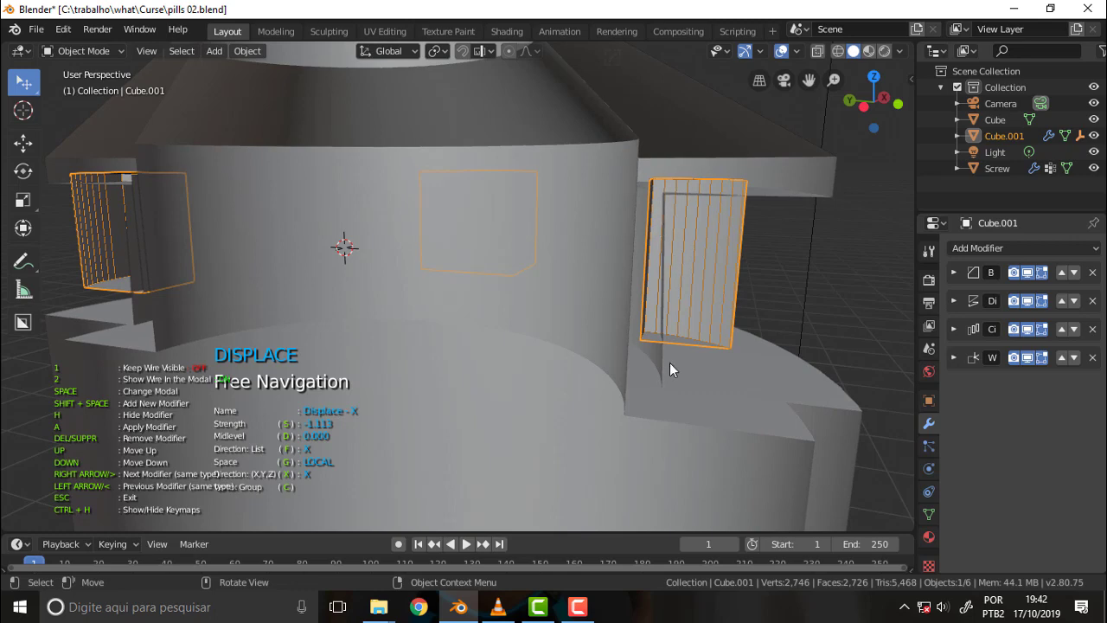
Step: Orbit out and look down to check the notched shoulder ring
mouse_move(652, 226)
middle_down()
mouse_move(731, 215)
mouse_move(697, 183)
mouse_move(572, 168)
mouse_move(771, 177)
middle_up()
scroll(774, 179, down, 5)
scroll(784, 183, down, 2)
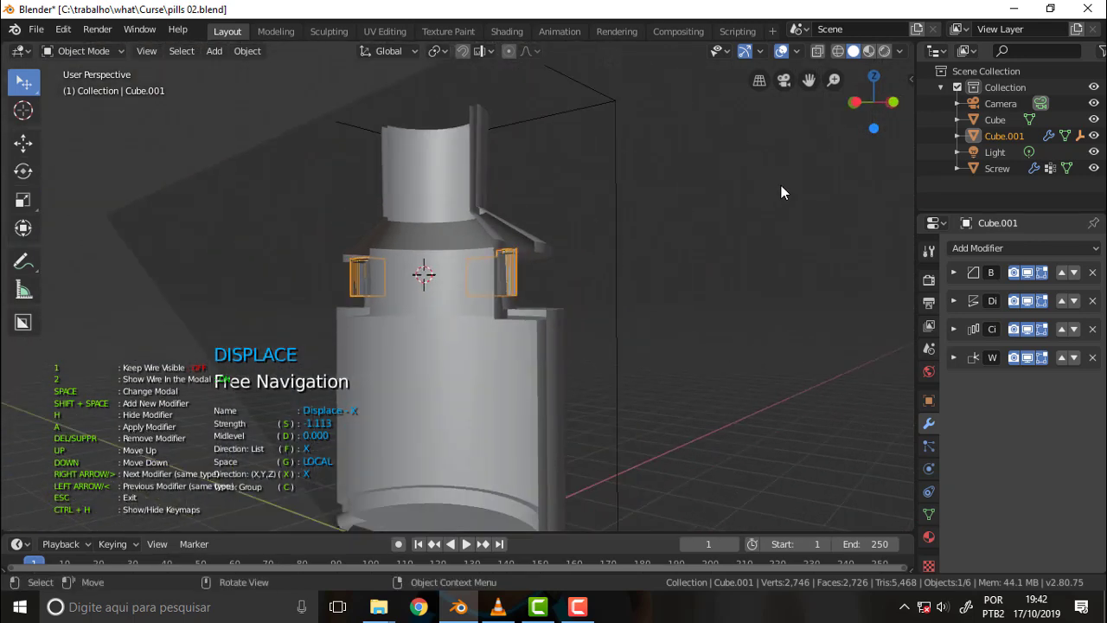
mouse_move(771, 190)
middle_down()
mouse_move(709, 148)
mouse_move(731, 228)
mouse_move(766, 204)
middle_up()
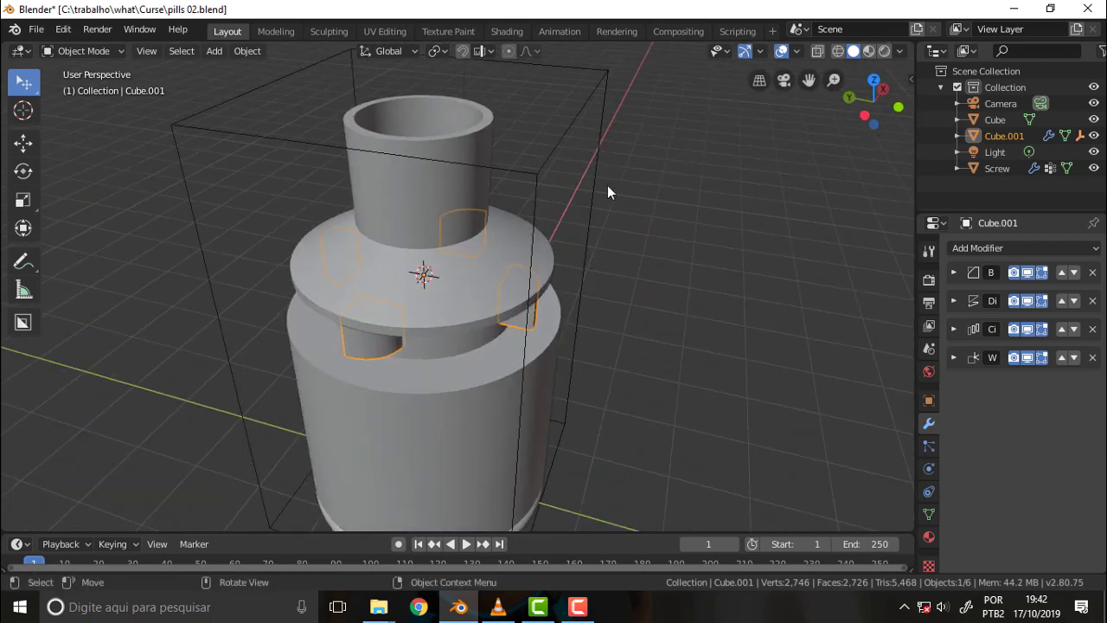
Step: Try a Speedflow Boolean on the cap and cutter blocks, then undo the misplaced setup
click(537, 175)
middle_drag(689, 164, 785, 108)
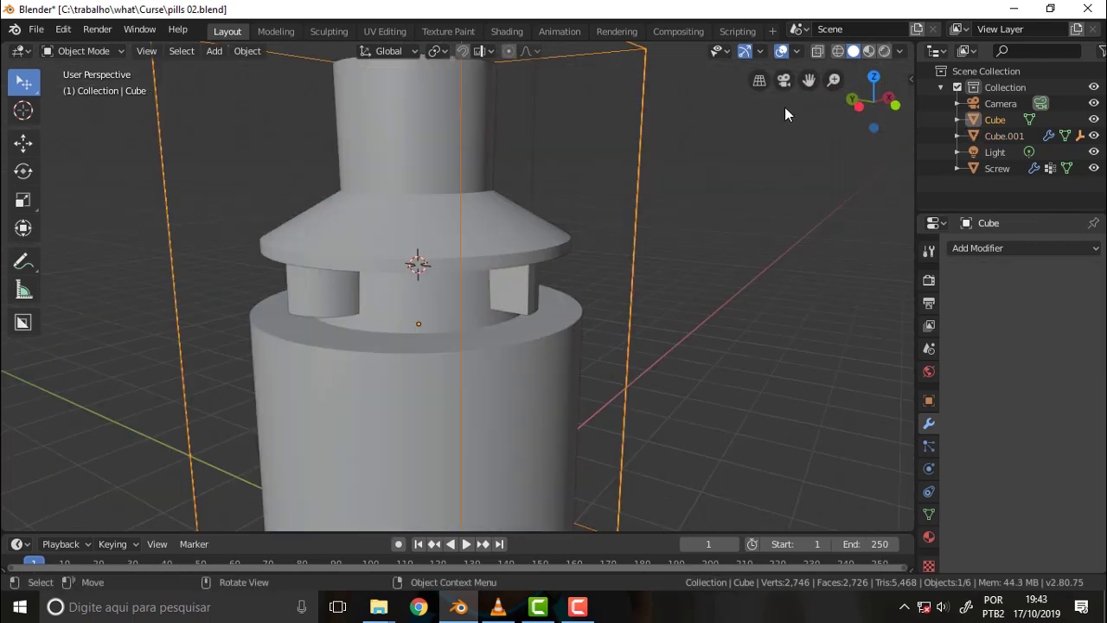
drag(808, 79, 811, 78)
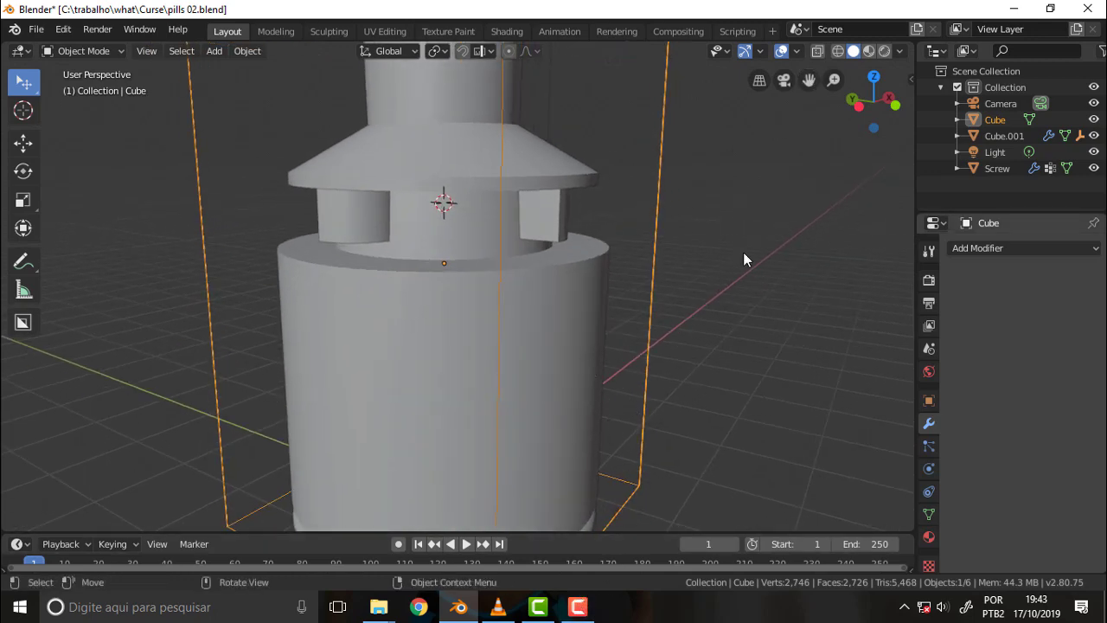
middle_drag(742, 253, 743, 294)
click(554, 313)
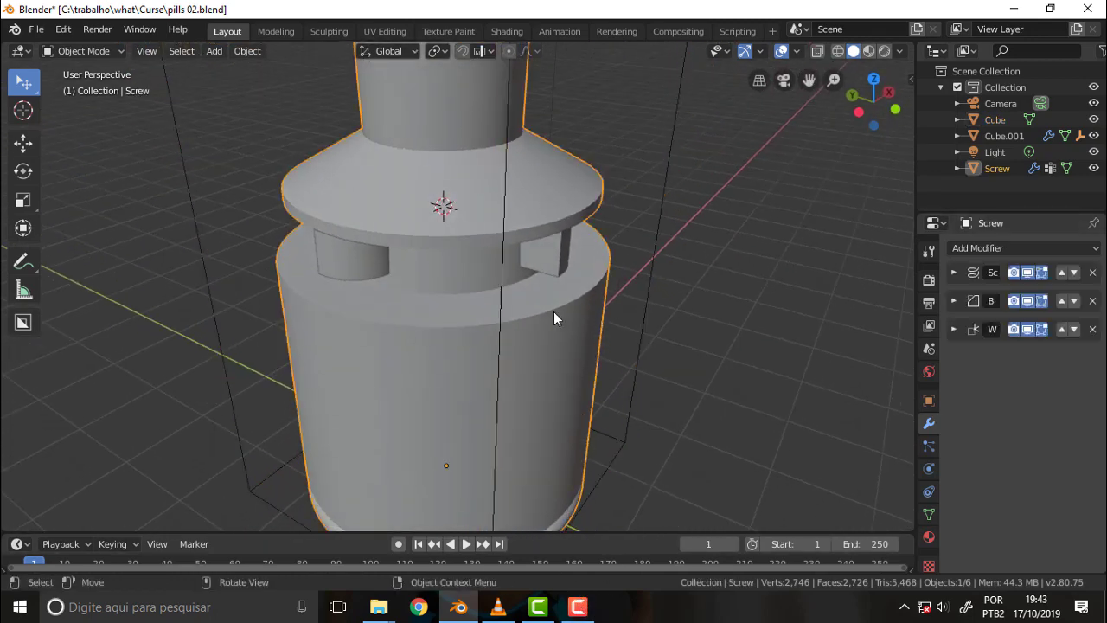
click(555, 257)
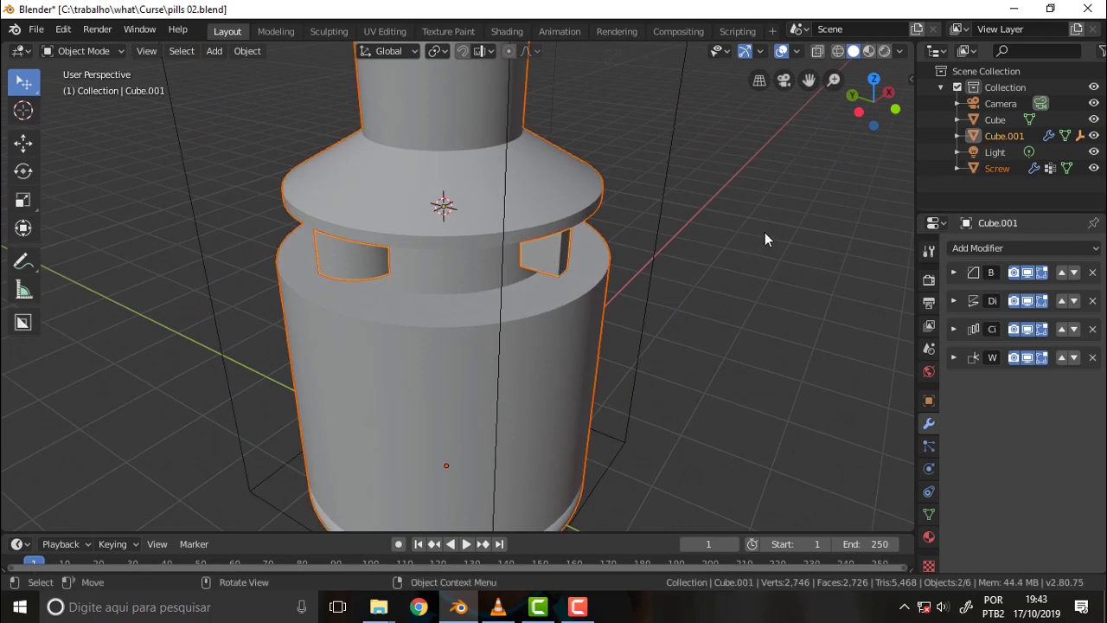
key(shift+space)
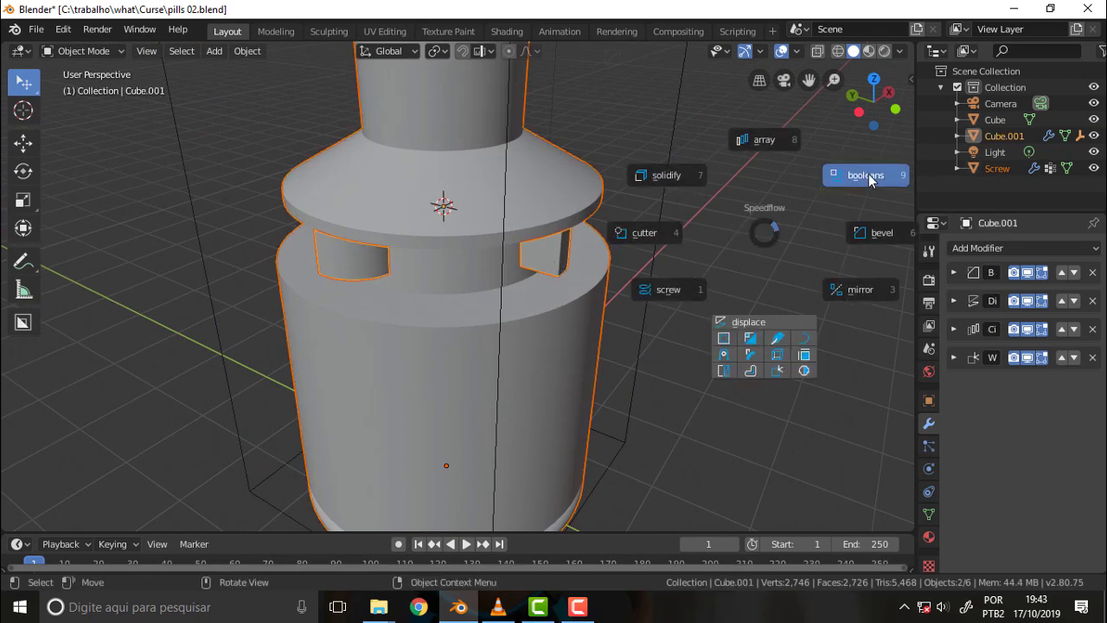
click(869, 173)
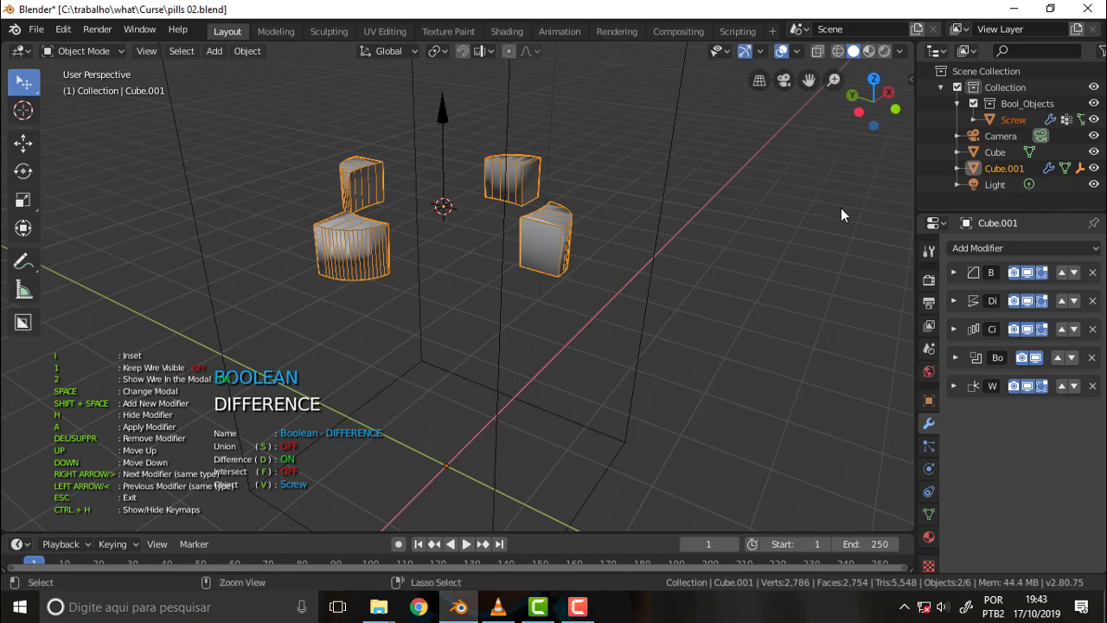
key(Escape)
key(ctrl+z)
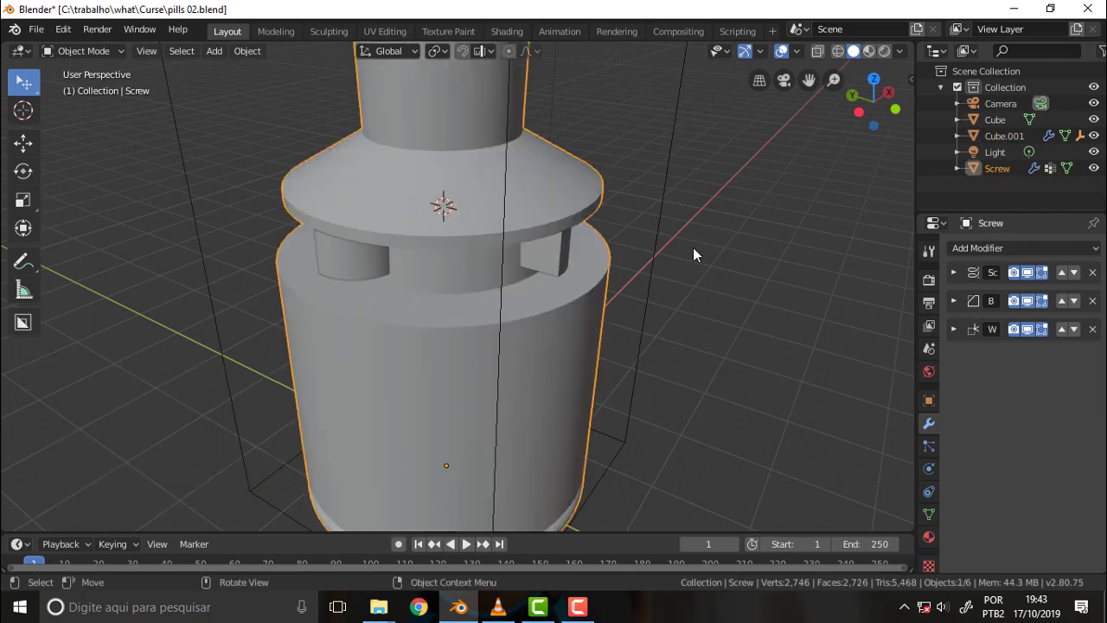
Step: Add a Boolean Difference to Screw using Cube.001 as the cutter
click(562, 261)
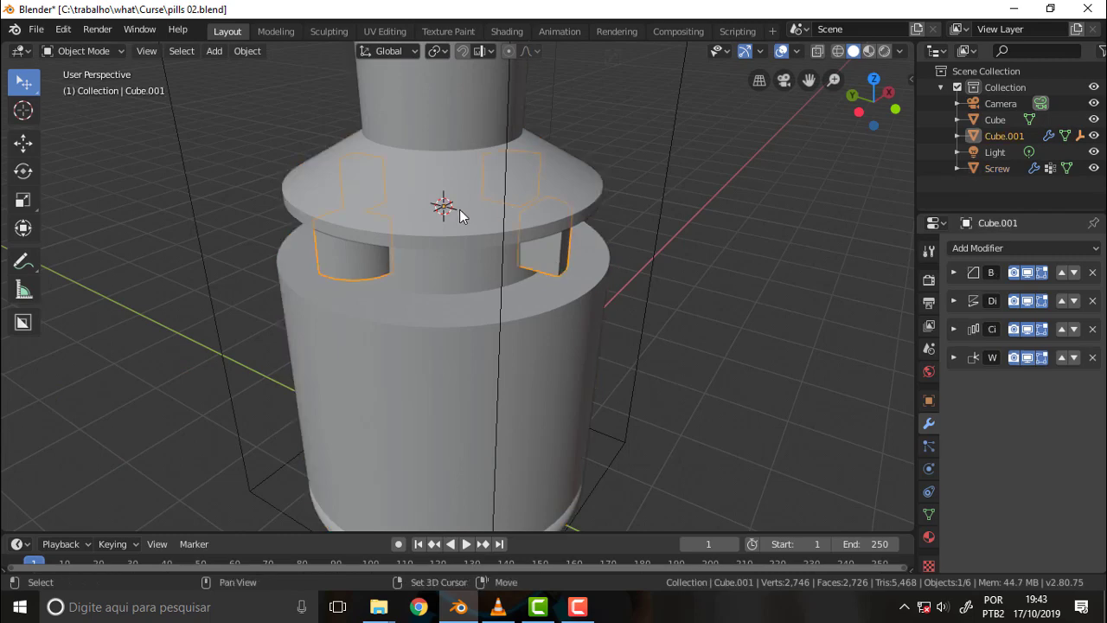
shift+click(459, 209)
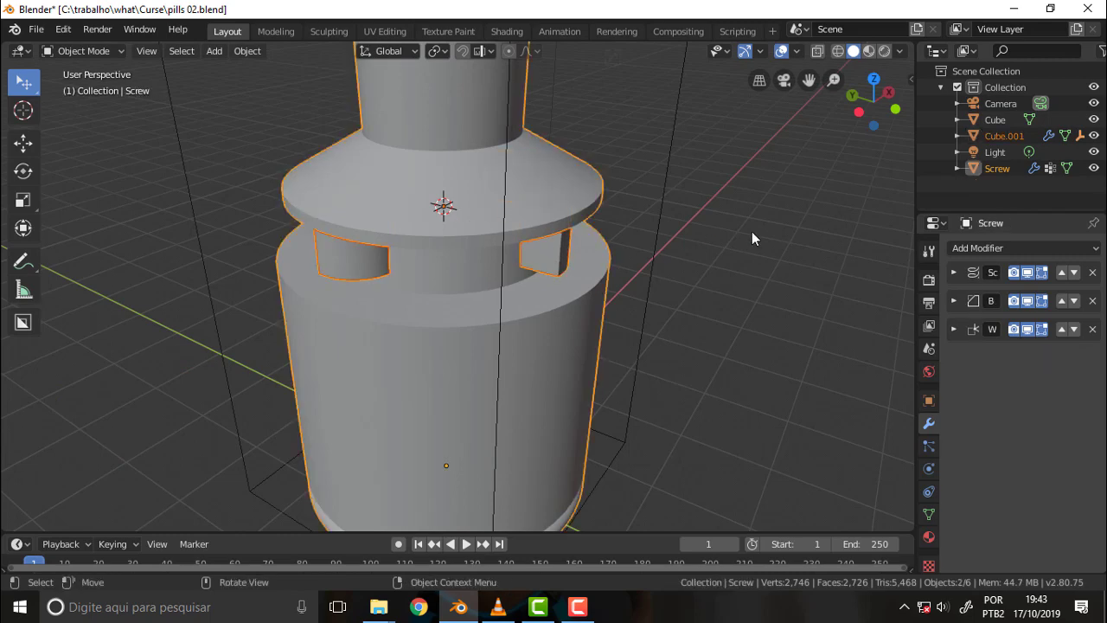
key(alt+s)
click(761, 181)
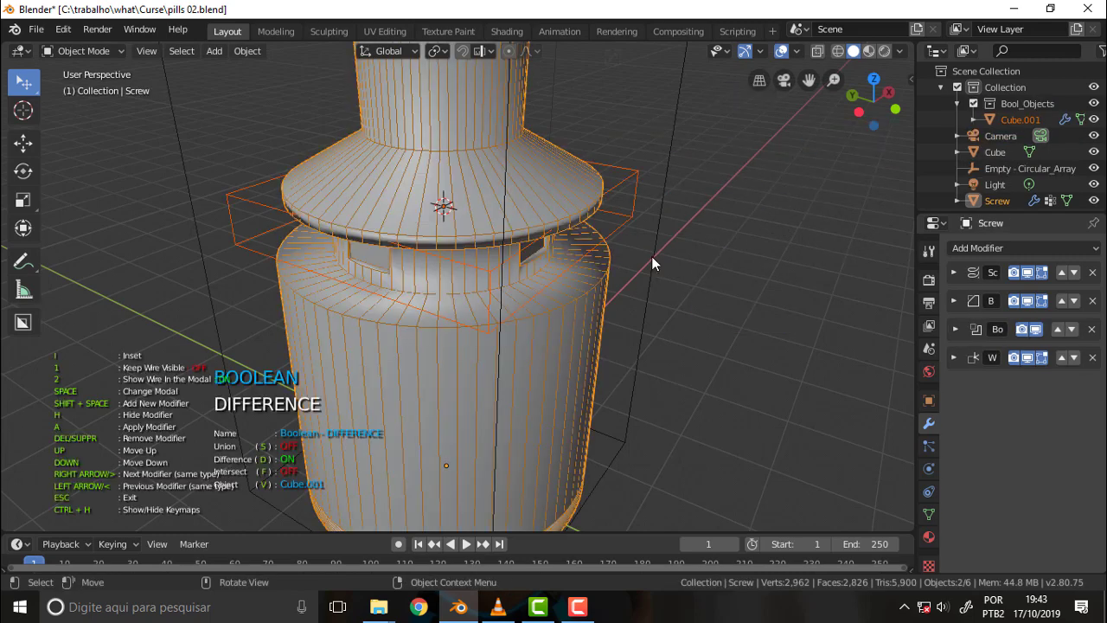
Step: Try switching the Boolean to Intersect, then cancel it to restore the cap
mouse_move(651, 256)
middle_down()
mouse_move(652, 196)
mouse_move(647, 219)
middle_up()
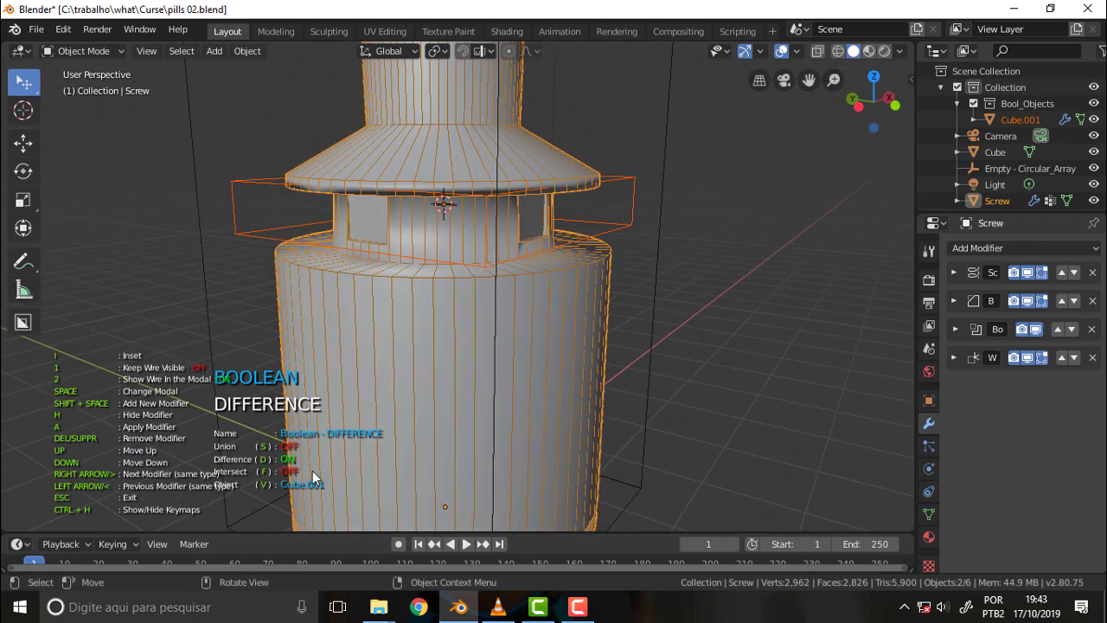
key(f)
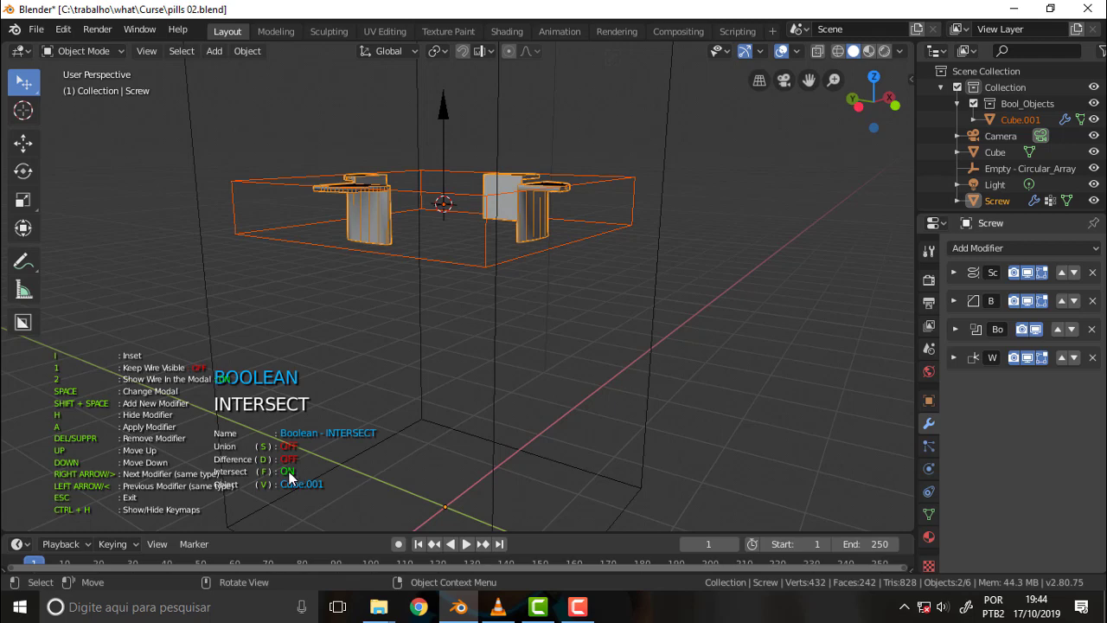
click(289, 471)
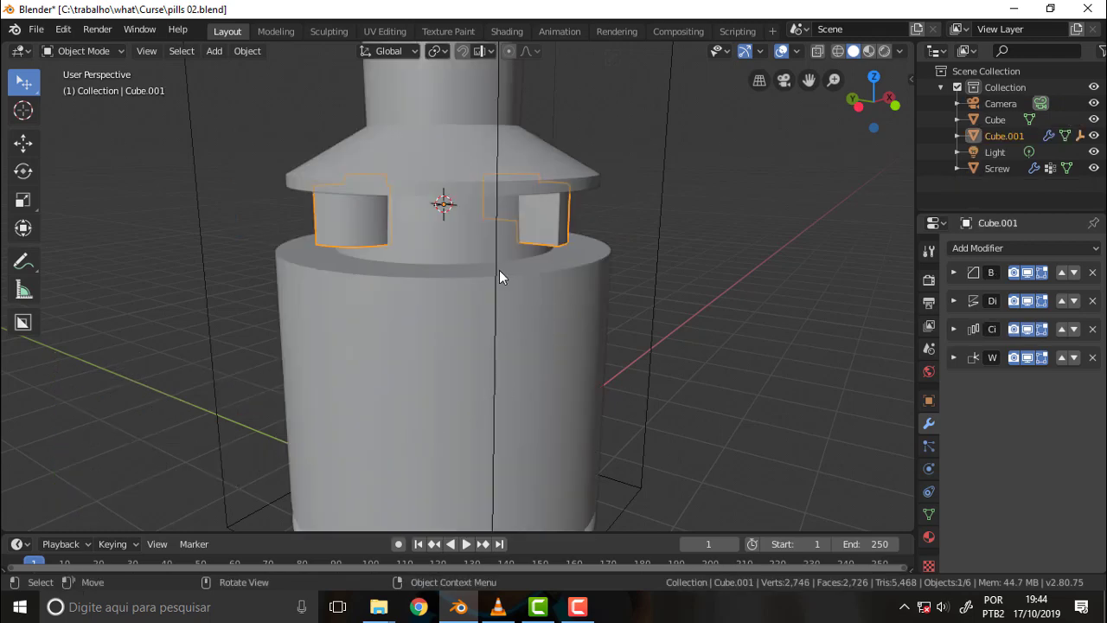
Step: Re-add the Boolean on Screw from Cube.001 set to Union, and inspect the result
click(499, 271)
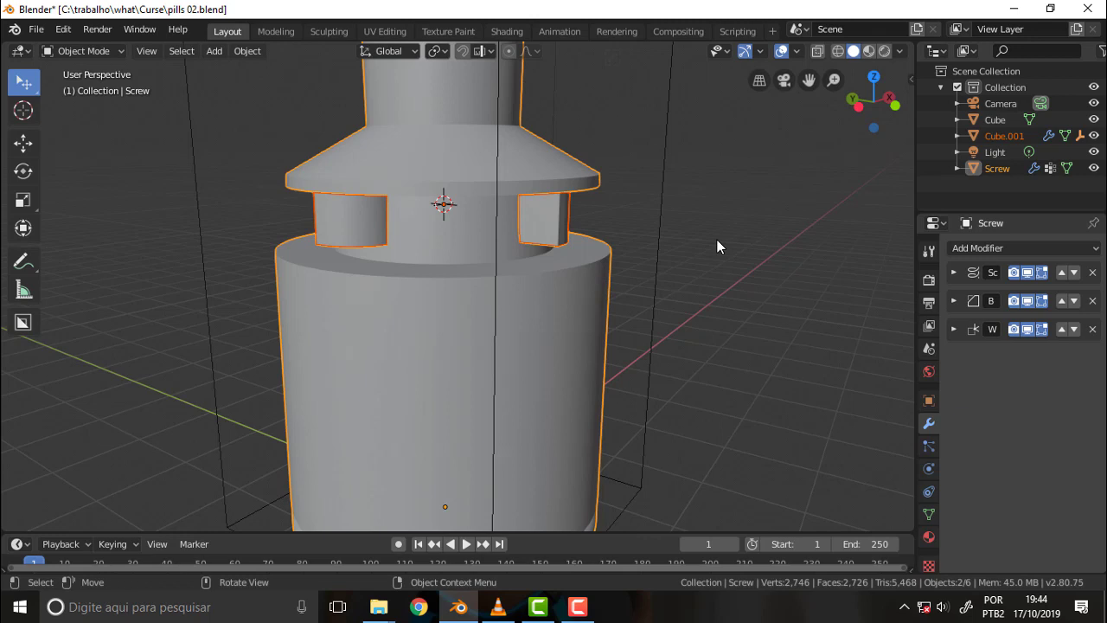
key(shift+space)
click(749, 214)
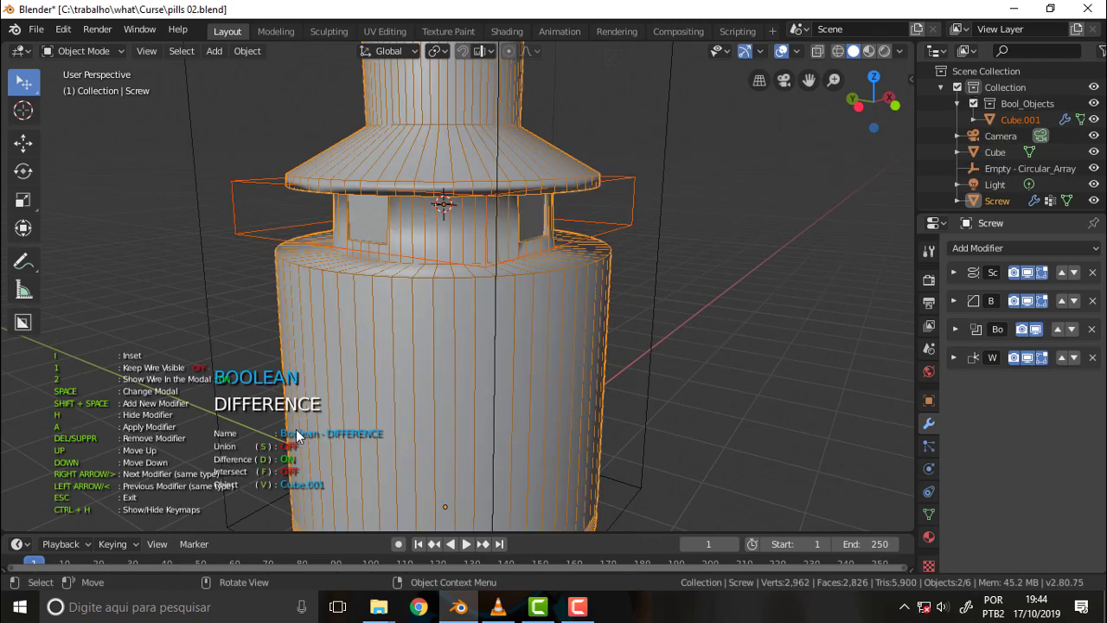
key(s)
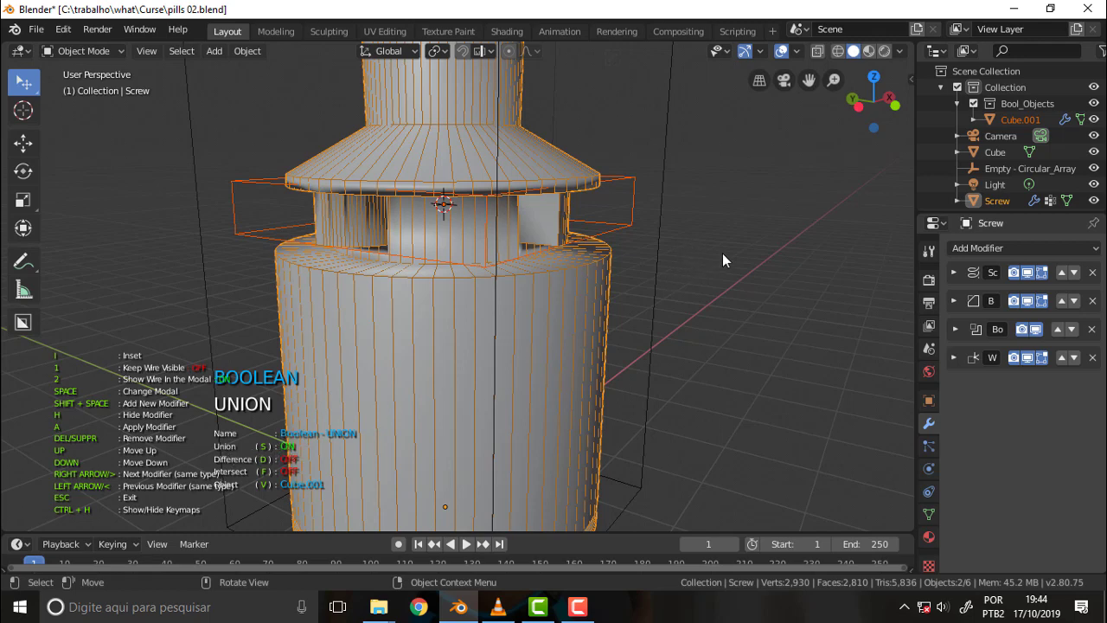
key(Escape)
mouse_move(729, 235)
middle_down()
mouse_move(570, 249)
mouse_move(277, 227)
mouse_move(242, 192)
mouse_move(519, 193)
mouse_move(665, 176)
mouse_move(773, 196)
mouse_move(781, 216)
mouse_move(825, 204)
mouse_move(800, 196)
mouse_move(829, 188)
middle_up()
scroll(830, 188, up, 2)
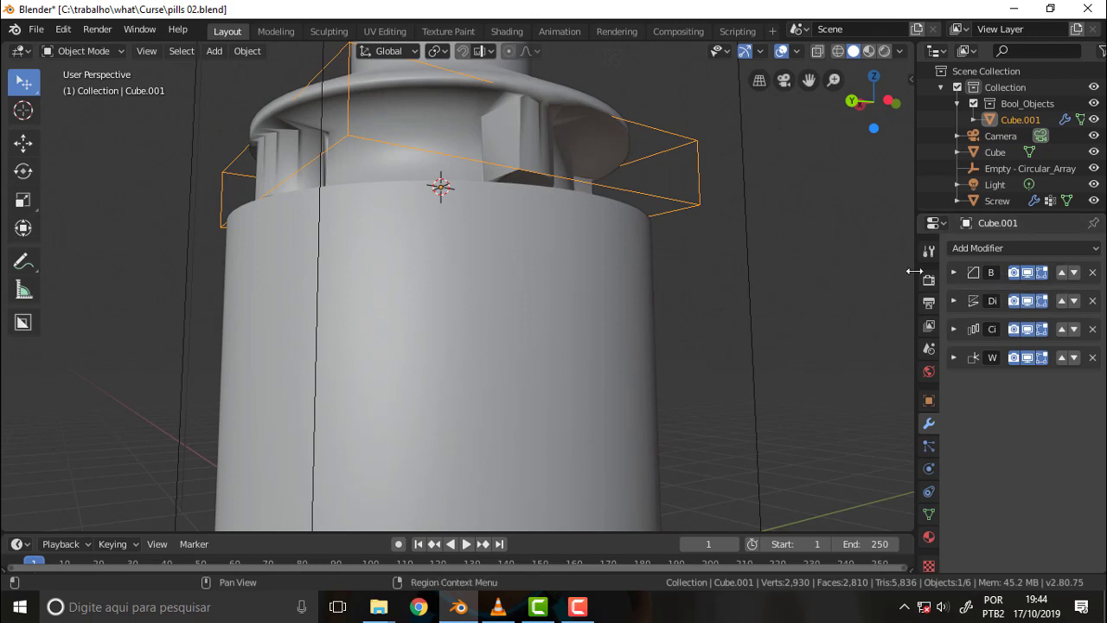
Step: Select Screw and undo back past its Boolean modifier and the Bool_Objects collection
mouse_move(915, 271)
mouse_down()
mouse_move(749, 272)
mouse_move(769, 272)
mouse_up()
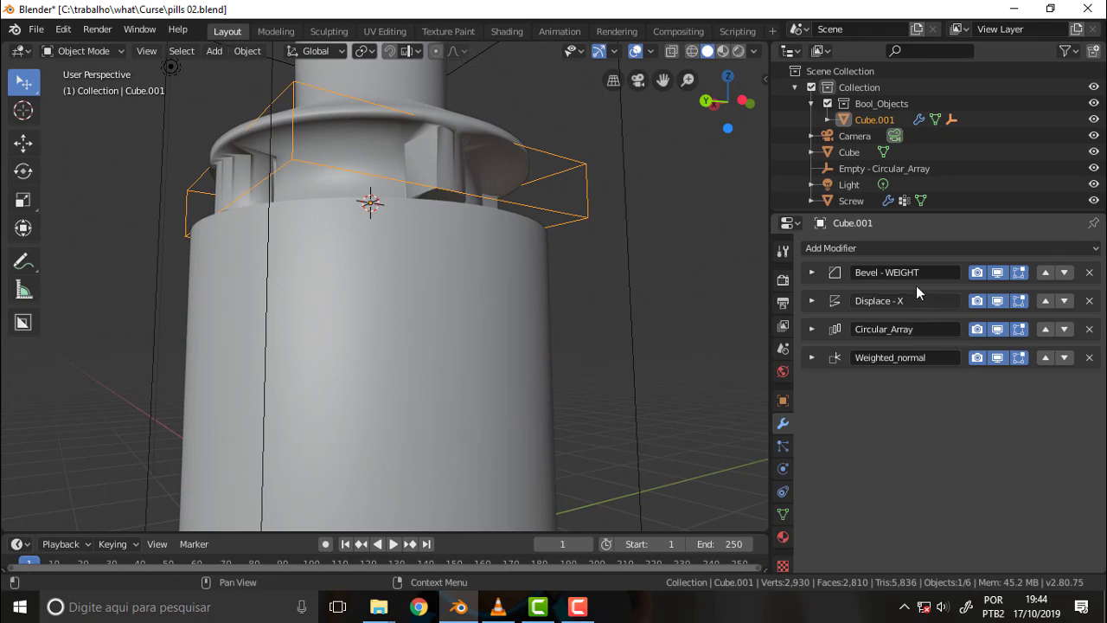
click(449, 169)
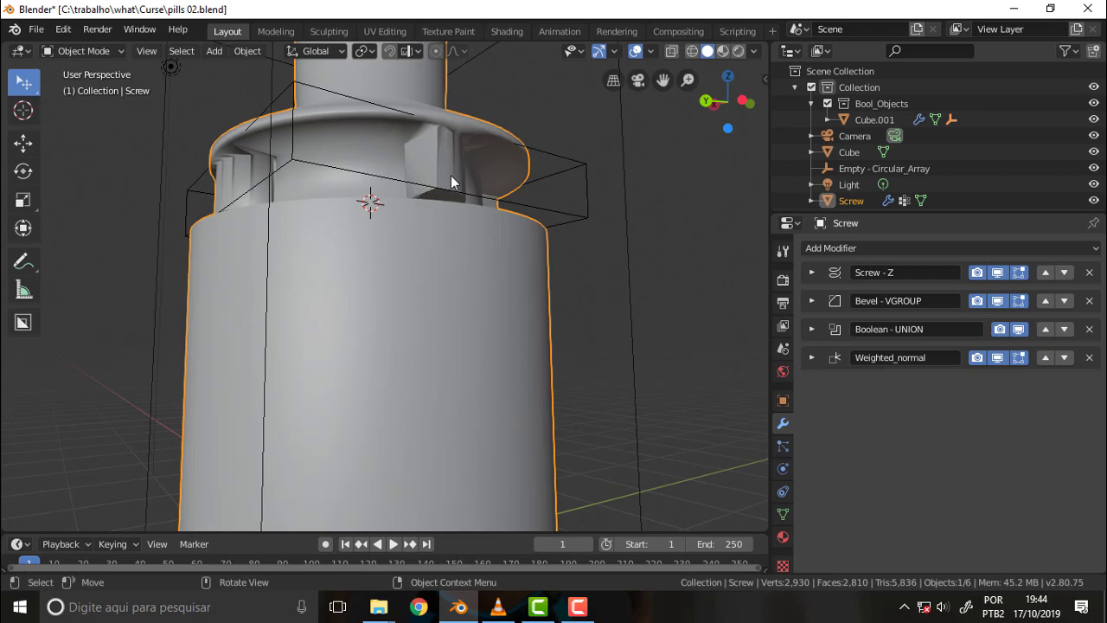
mouse_move(625, 197)
middle_down()
mouse_move(601, 293)
mouse_move(585, 265)
middle_up()
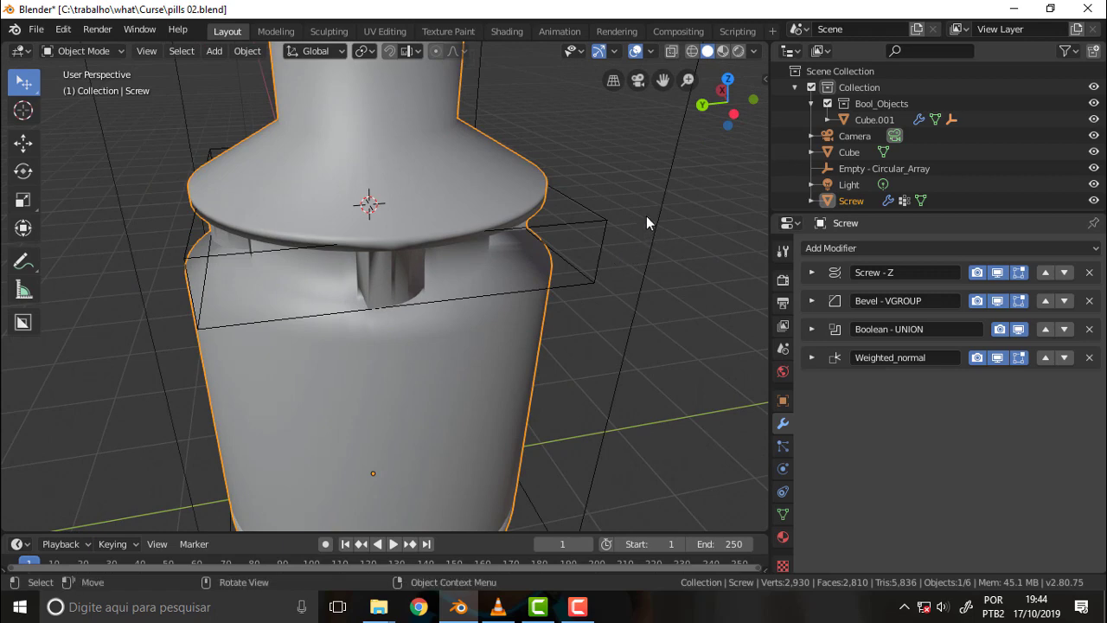
key(ctrl+z)
key(ctrl+shift+z)
key(ctrl+z)
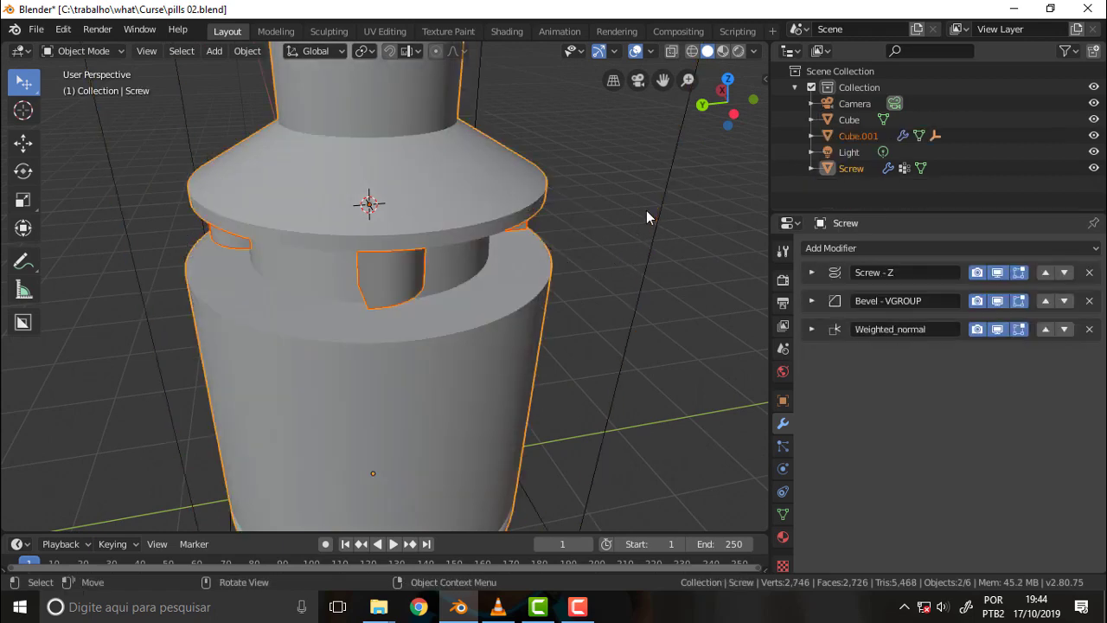
Step: Add a Speedflow Boolean between Cube.001 and Screw, switched to Union
shift+click(420, 289)
key(space)
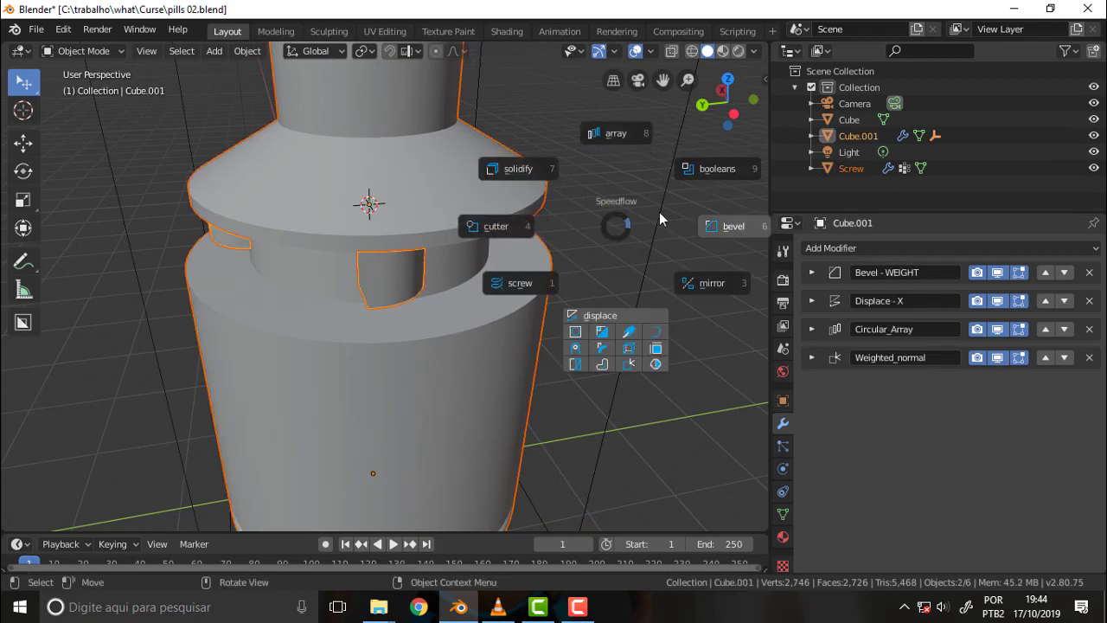
click(713, 170)
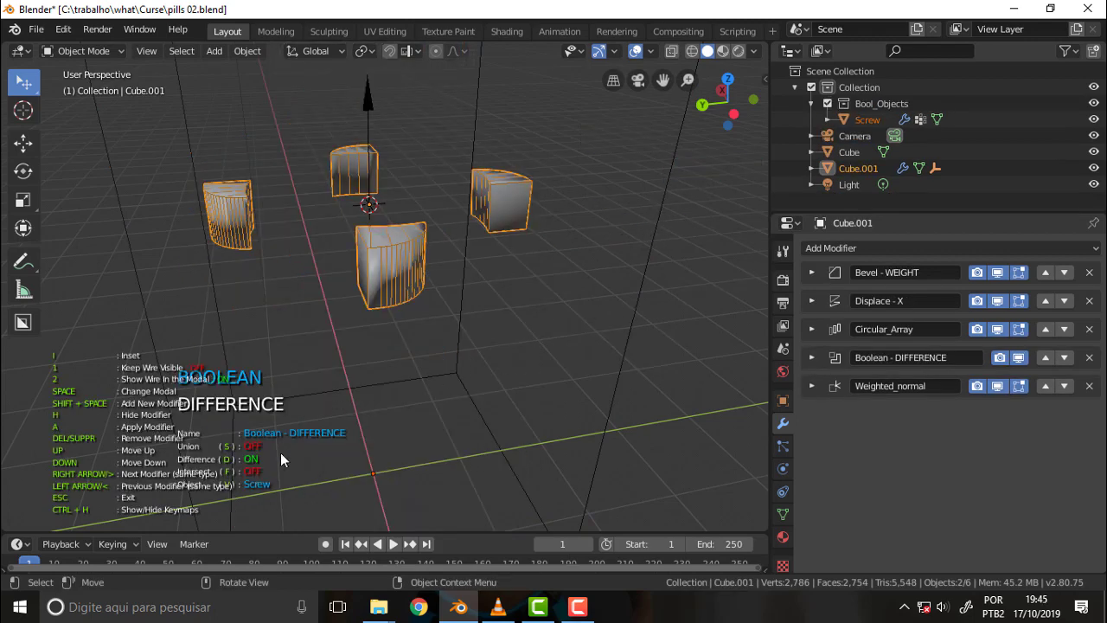
key(s)
key(Escape)
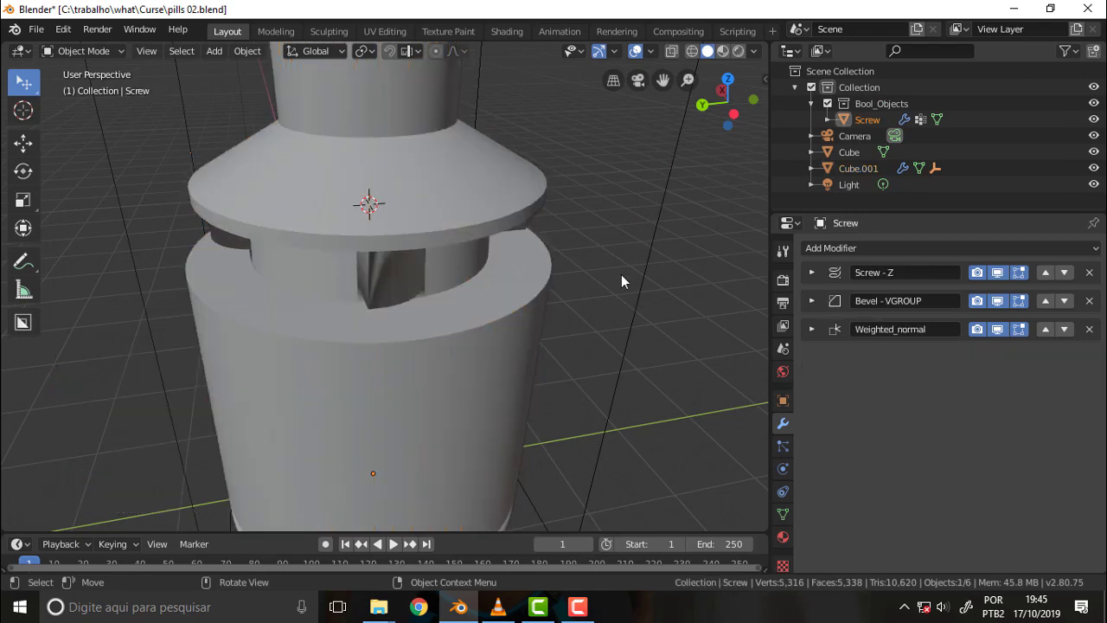
Step: Delete the Weighted_normal modifier from Screw
mouse_move(621, 274)
middle_down()
mouse_move(482, 196)
mouse_move(406, 185)
mouse_move(631, 153)
mouse_move(772, 199)
mouse_move(117, 205)
mouse_move(136, 211)
mouse_move(47, 223)
mouse_move(762, 237)
mouse_move(674, 263)
mouse_move(733, 254)
middle_up()
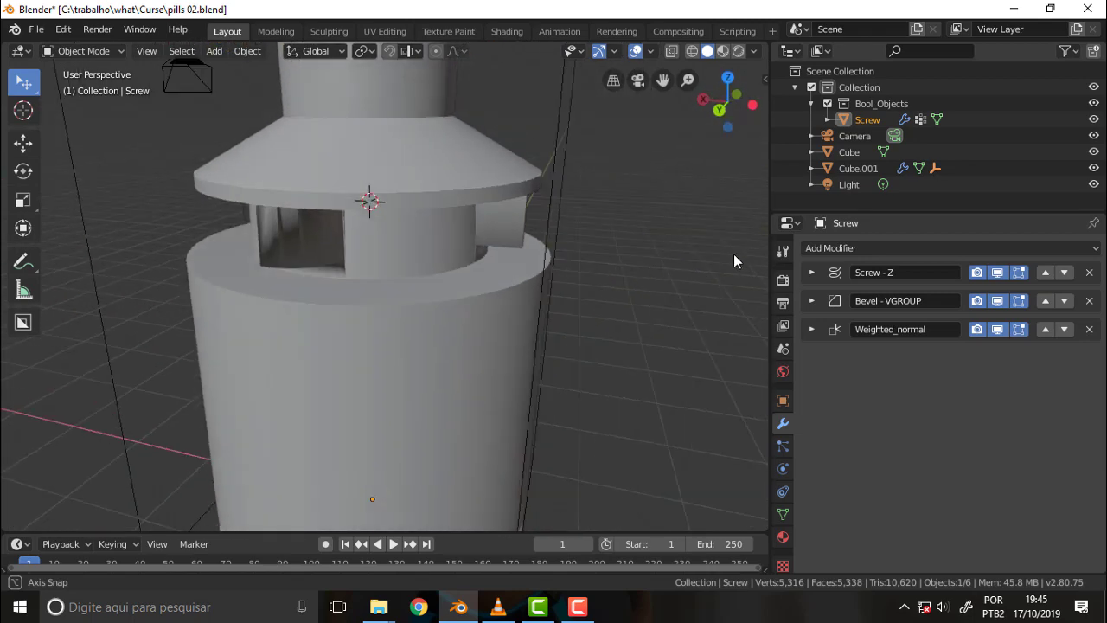
scroll(733, 253, up, 4)
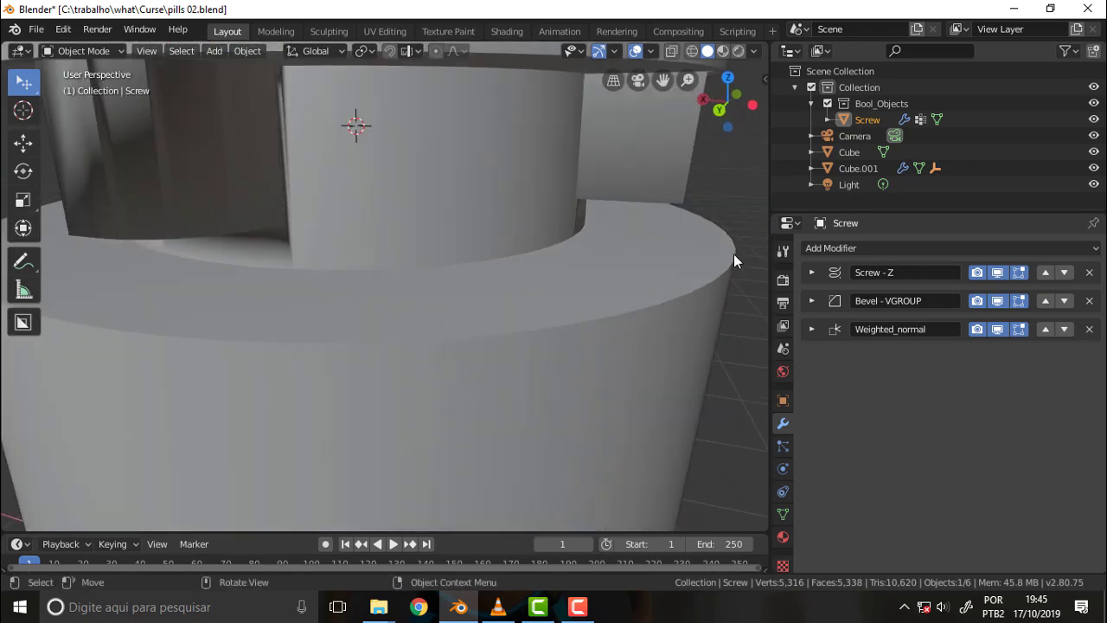
click(1088, 330)
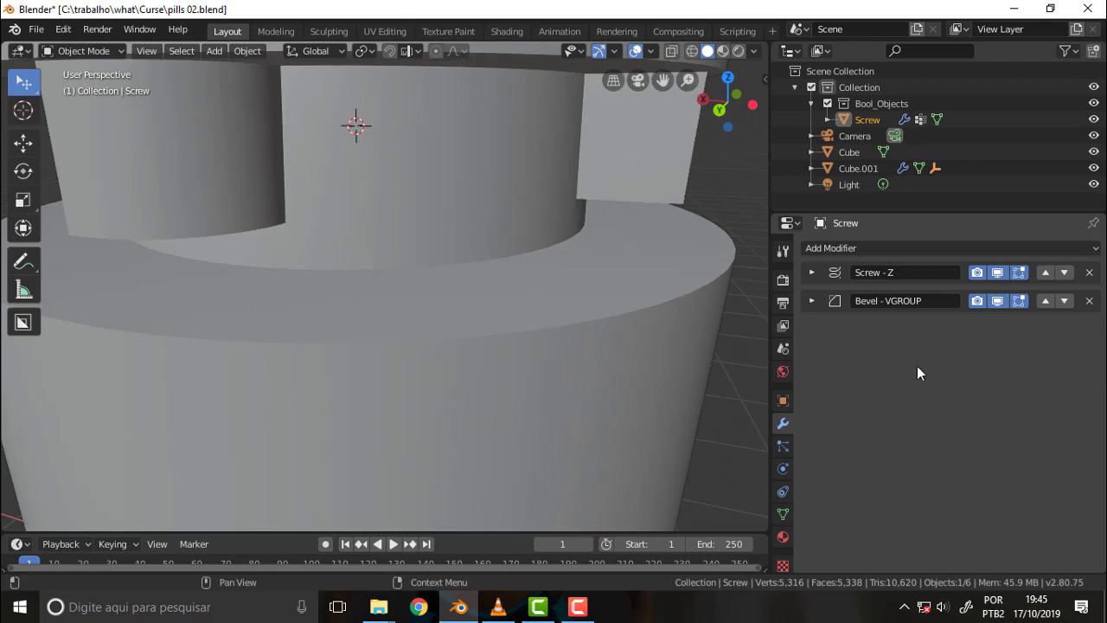
scroll(608, 205, down, 4)
mouse_move(656, 238)
middle_down()
mouse_move(526, 231)
mouse_move(674, 236)
mouse_move(651, 235)
middle_up()
scroll(672, 235, down, 3)
scroll(672, 235, up, 3)
scroll(651, 235, down, 3)
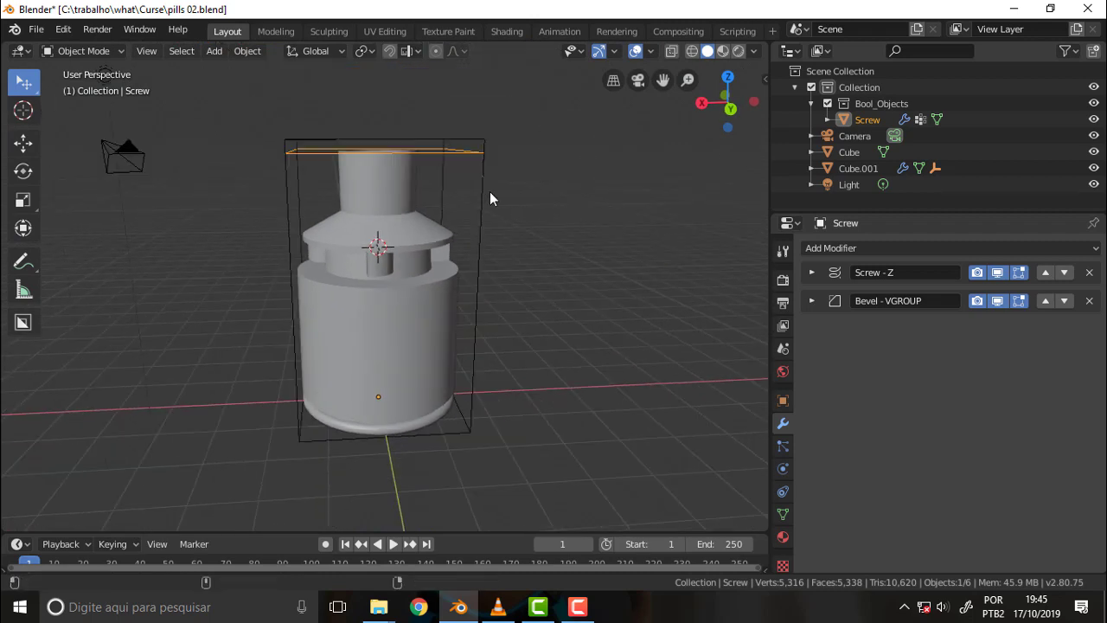
click(237, 92)
key(alt+g)
key(alt+b)
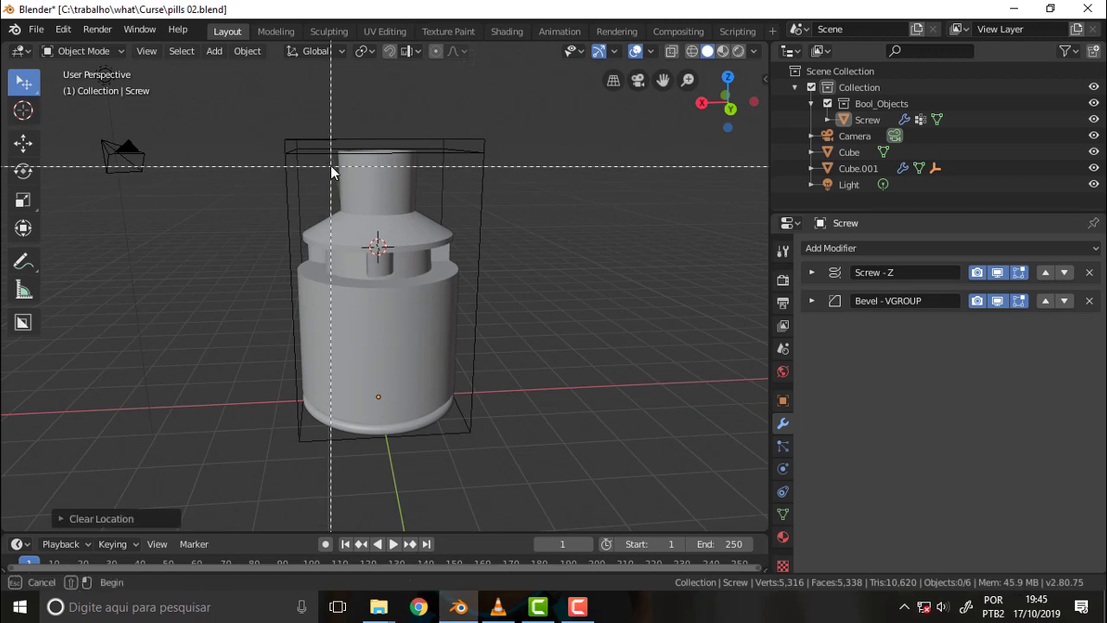
mouse_move(258, 107)
mouse_down()
mouse_move(392, 380)
mouse_move(377, 461)
mouse_up()
middle_drag(498, 338, 332, 306)
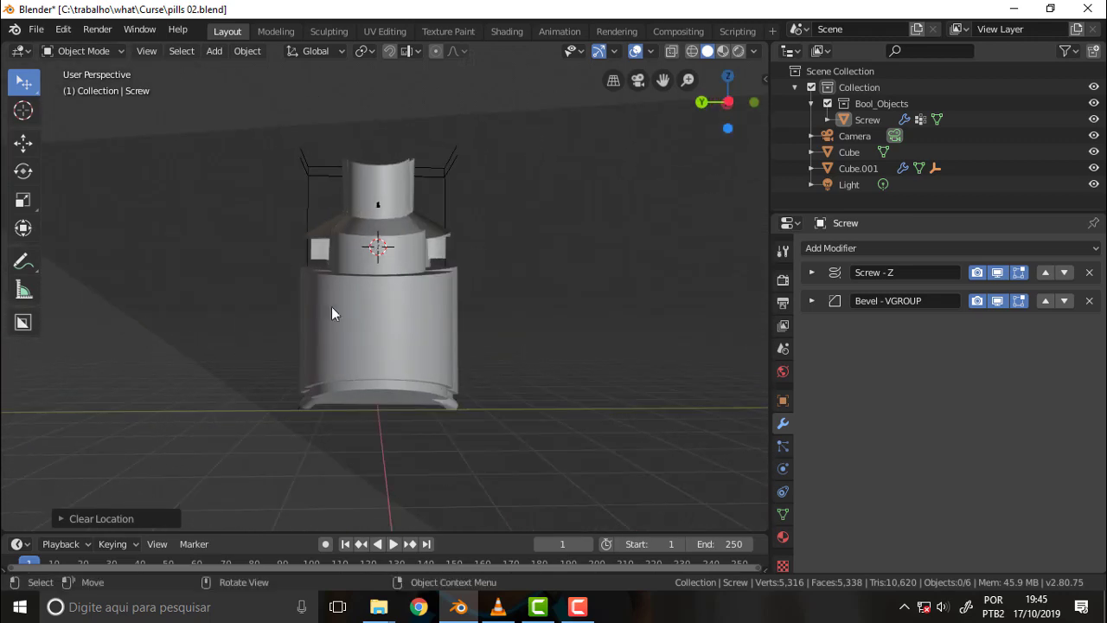
scroll(447, 298, up, 3)
scroll(445, 296, up, 3)
mouse_move(446, 296)
middle_down()
mouse_move(530, 255)
mouse_move(599, 240)
mouse_move(556, 246)
mouse_move(567, 251)
mouse_move(562, 232)
middle_up()
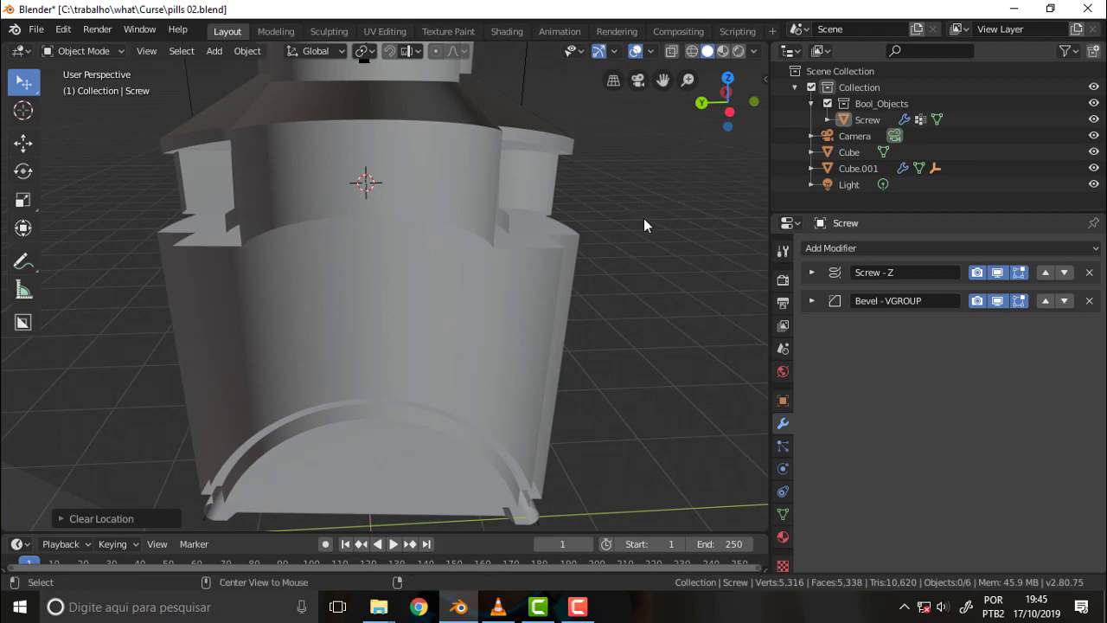
scroll(644, 221, down, 2)
scroll(638, 203, down, 2)
scroll(672, 203, down, 2)
mouse_move(677, 203)
middle_down()
mouse_move(531, 214)
mouse_move(610, 202)
mouse_move(657, 211)
middle_up()
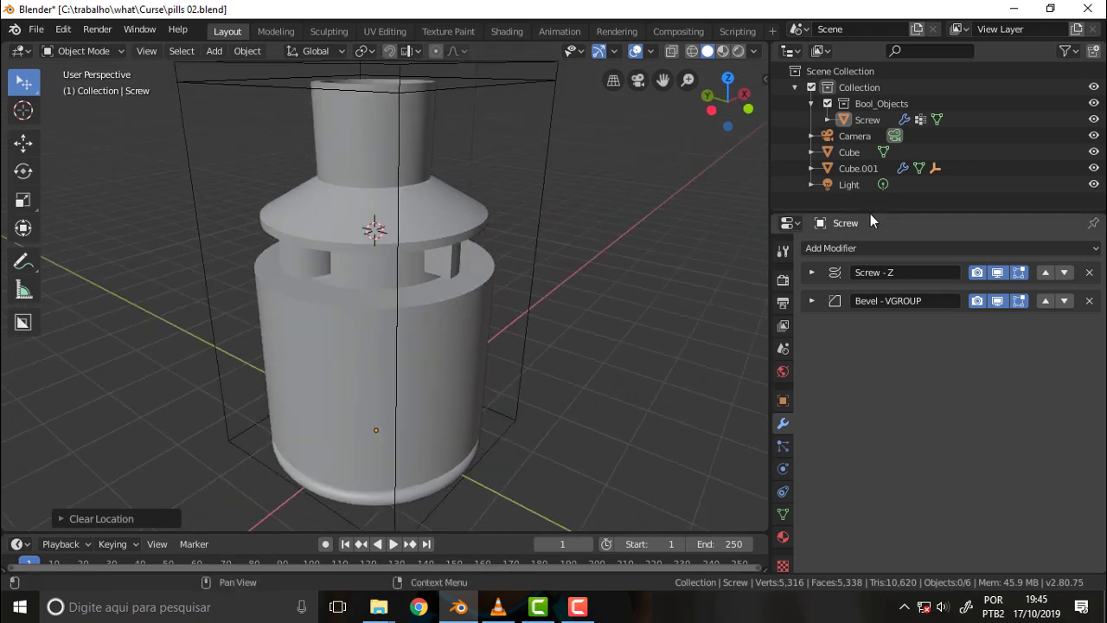
scroll(635, 311, up, 2)
scroll(627, 308, up, 2)
mouse_move(628, 308)
middle_down()
mouse_move(630, 181)
mouse_move(597, 289)
middle_up()
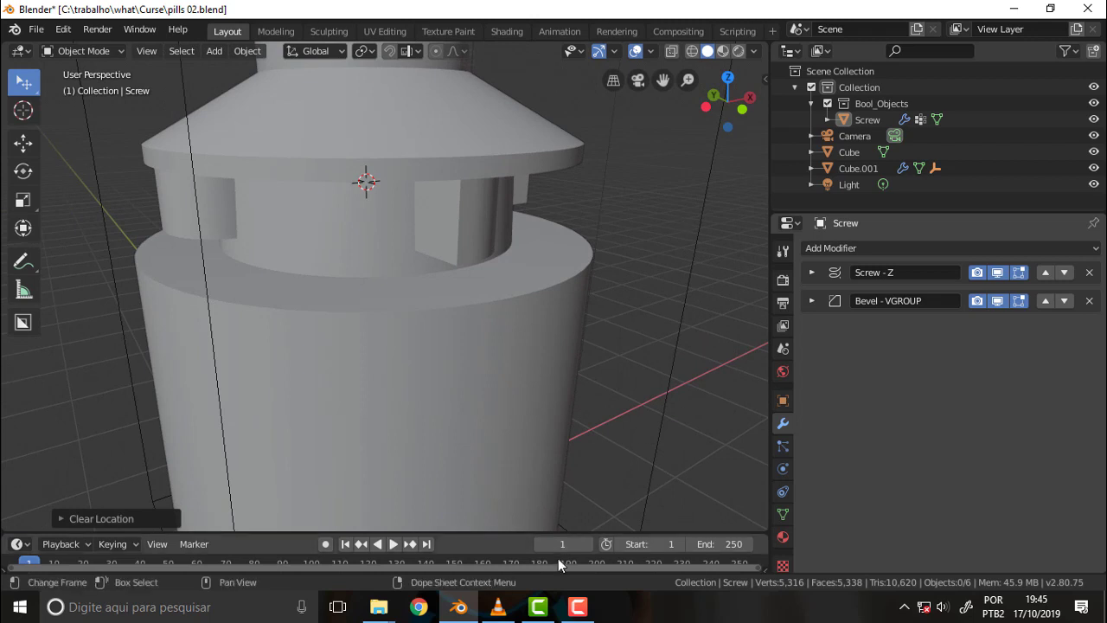
click(576, 606)
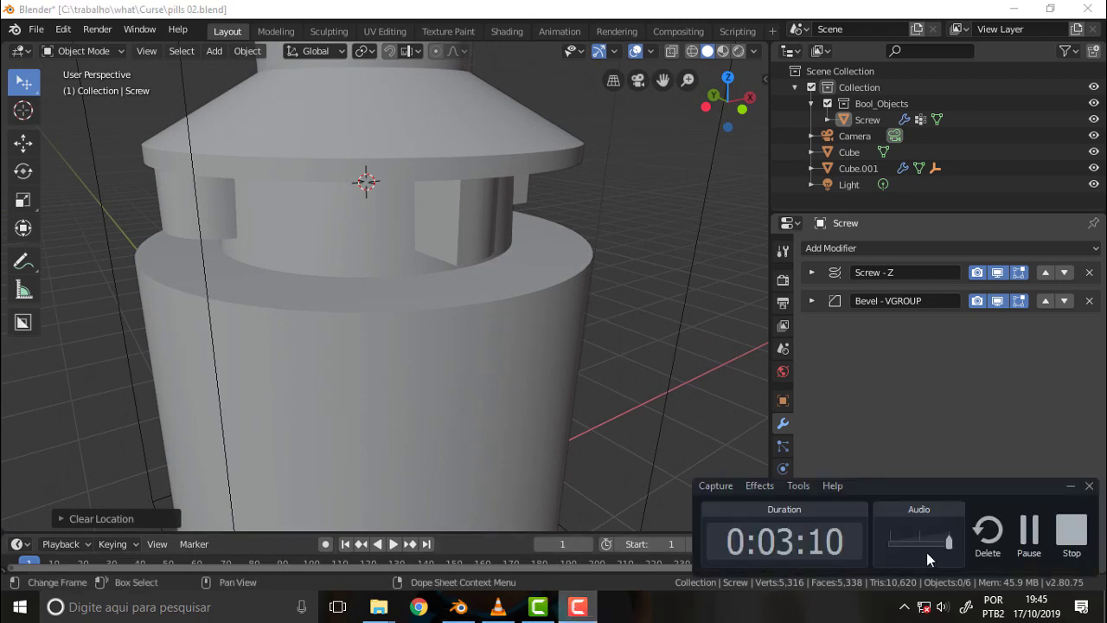
click(1036, 529)
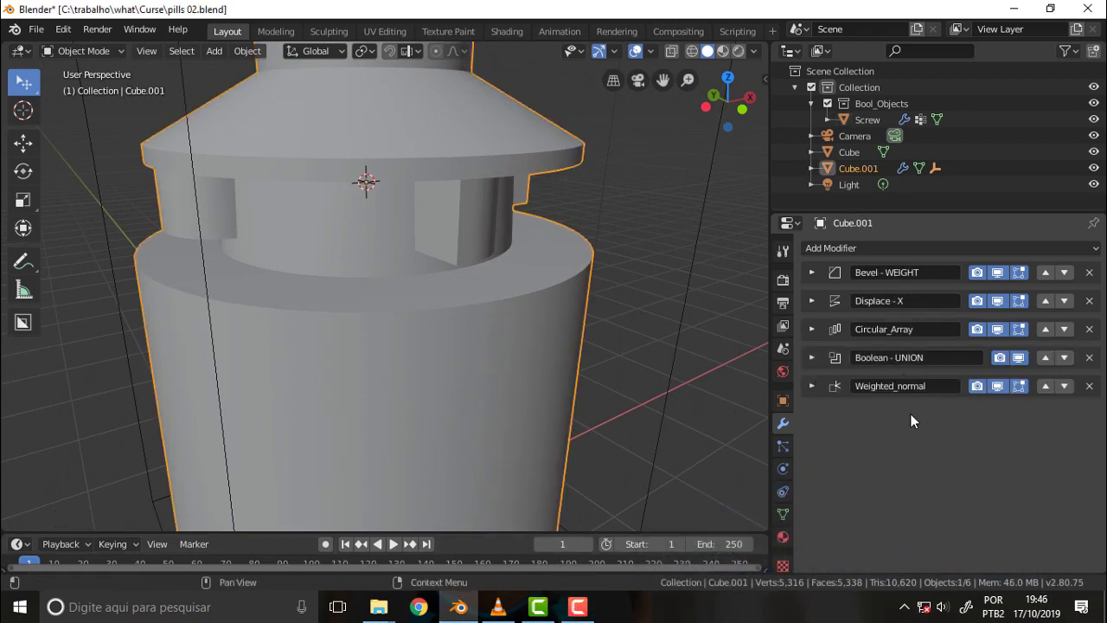
mouse_move(538, 287)
middle_down()
mouse_move(500, 225)
mouse_move(573, 240)
mouse_move(576, 253)
middle_up()
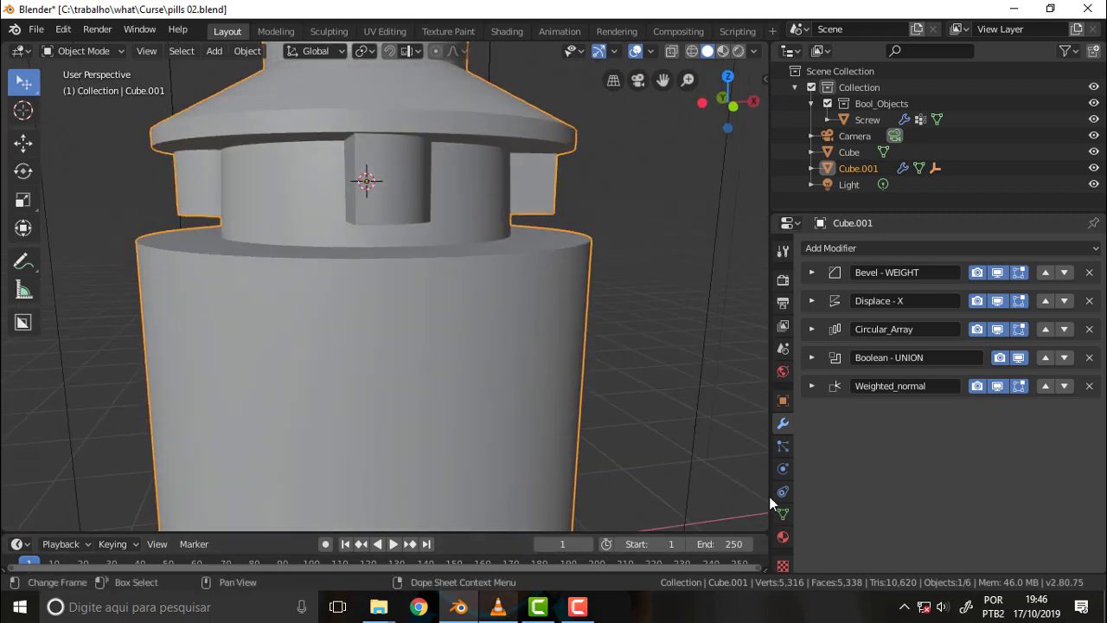
click(498, 608)
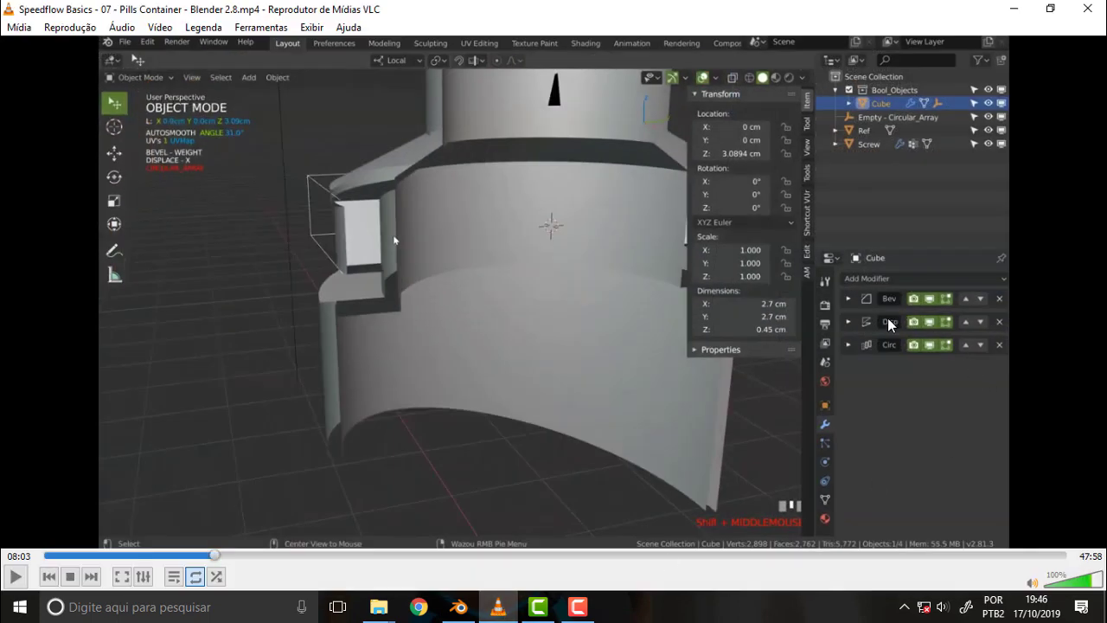
click(499, 607)
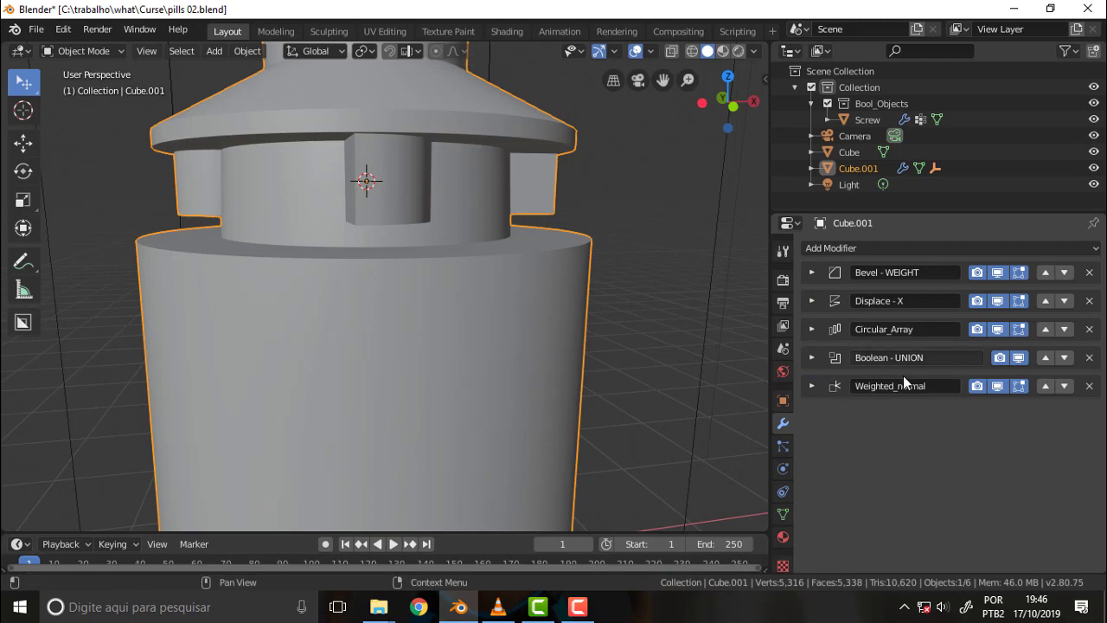
click(499, 608)
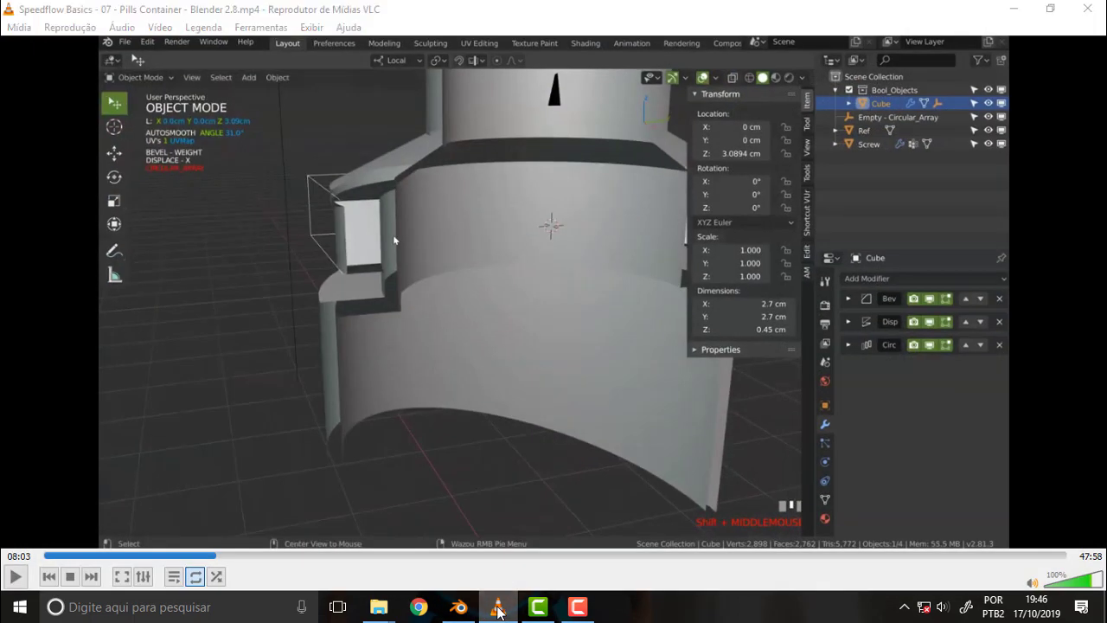
click(498, 610)
click(498, 610)
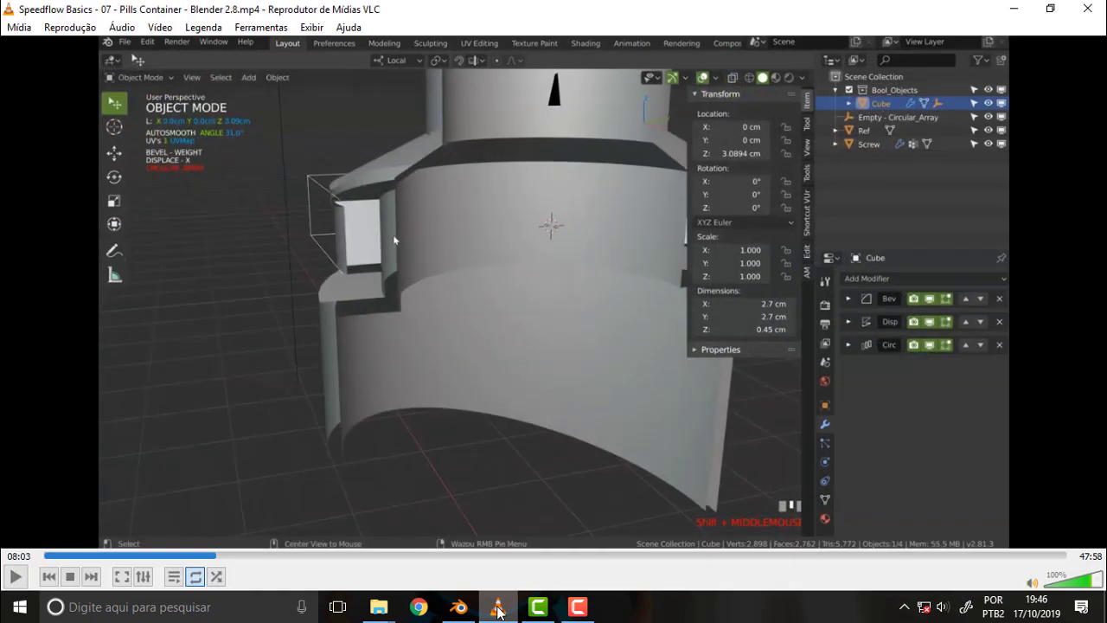
click(498, 610)
Step: Switch to the front orthographic view (Numpad 1) framing the whole pill cap
mouse_move(660, 273)
middle_down()
mouse_move(649, 334)
mouse_move(672, 277)
mouse_move(658, 290)
middle_up()
scroll(685, 287, down, 3)
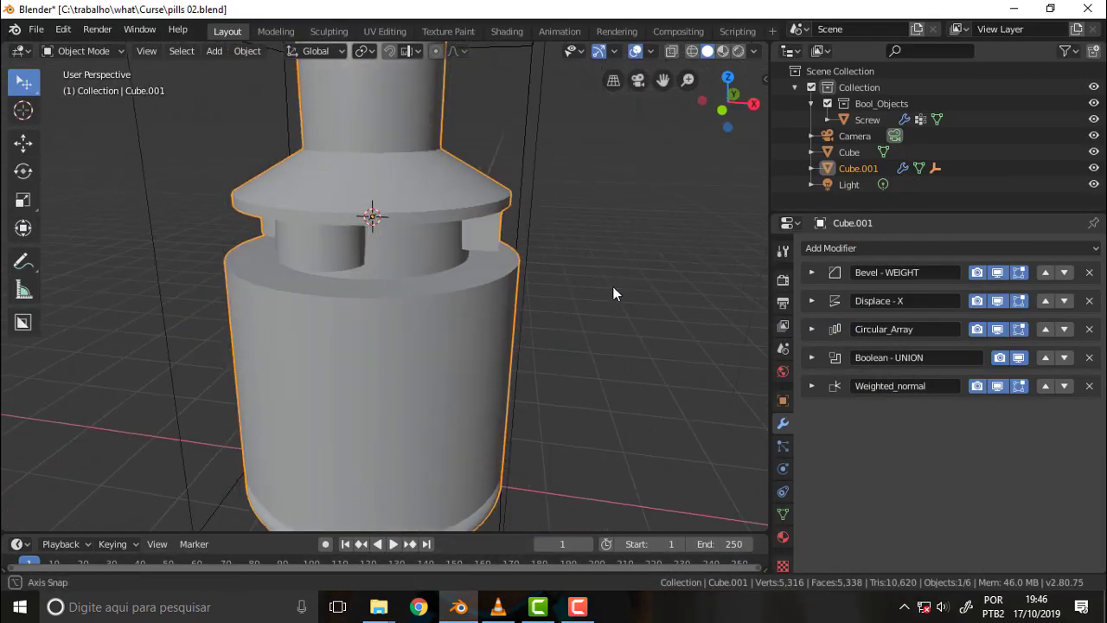
scroll(675, 246, down, 3)
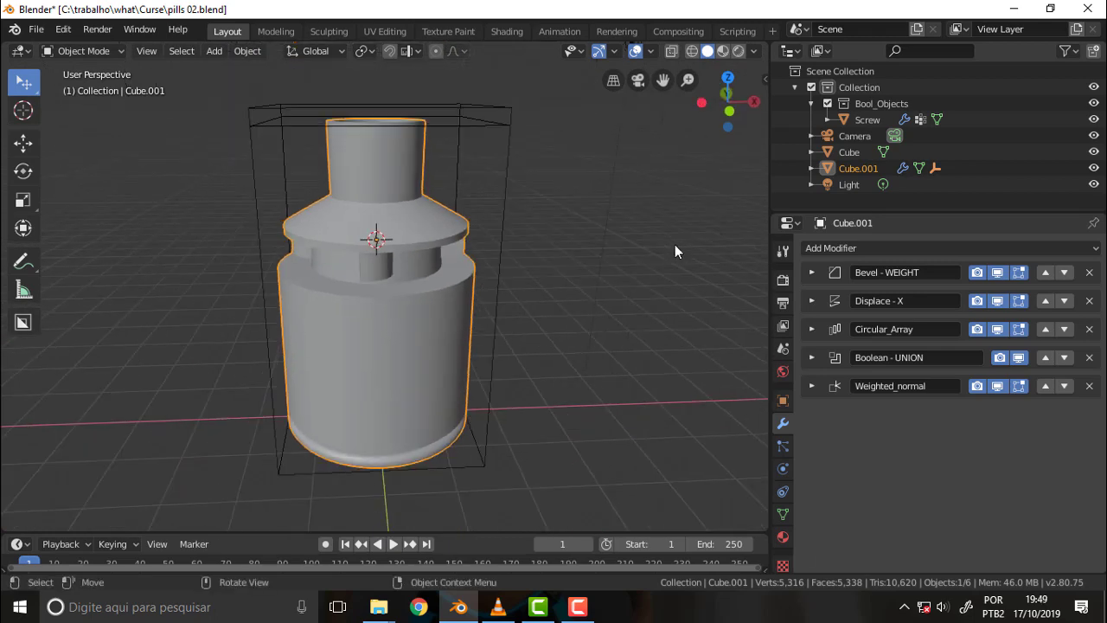
scroll(675, 247, up, 3)
key(KP_1)
scroll(607, 223, up, 2)
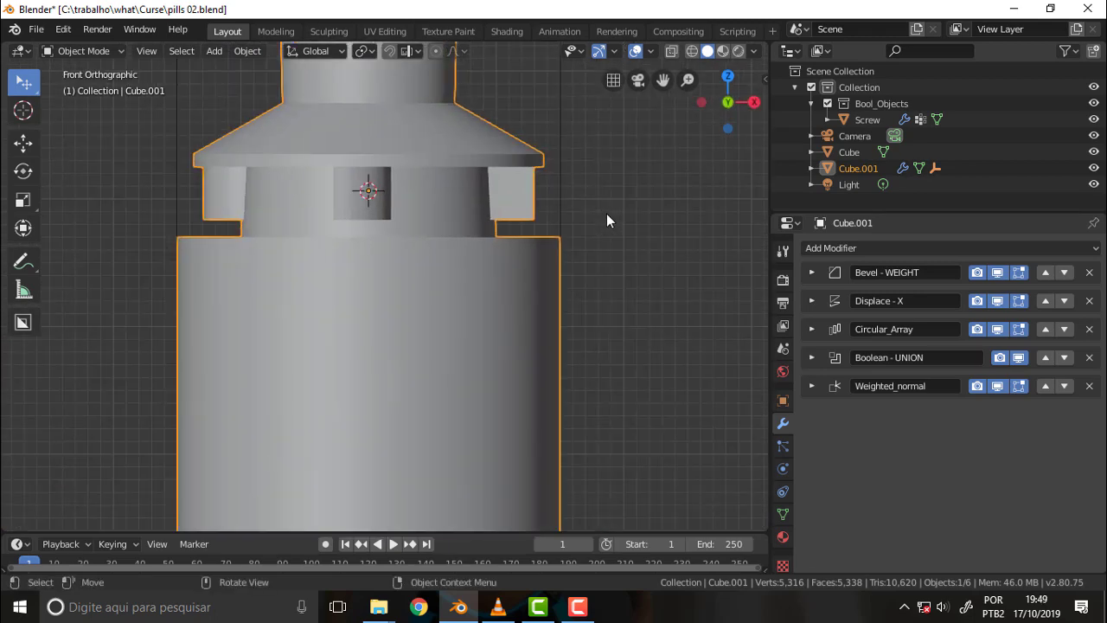
scroll(606, 221, down, 2)
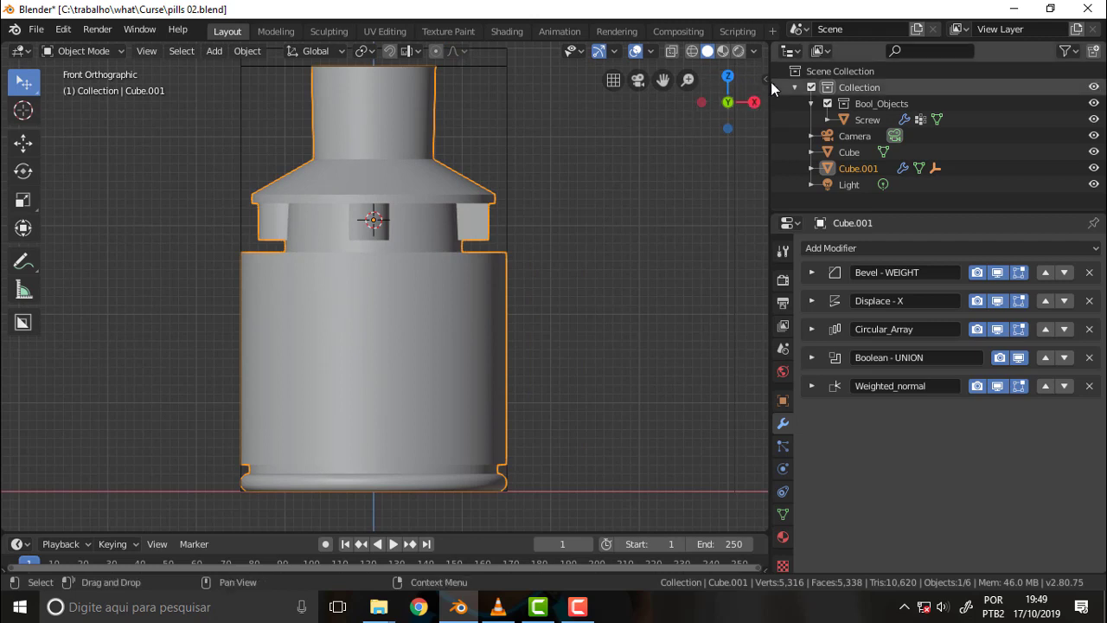
Step: Turn on X-Ray shading and call up the Speedflow Companion pie menu
click(752, 50)
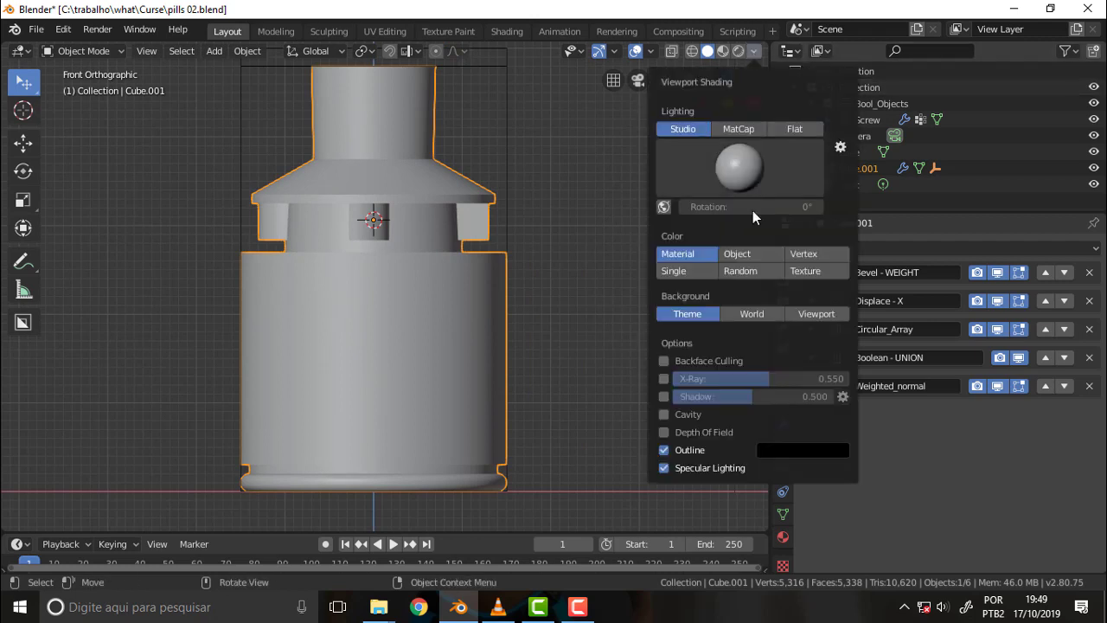
click(663, 379)
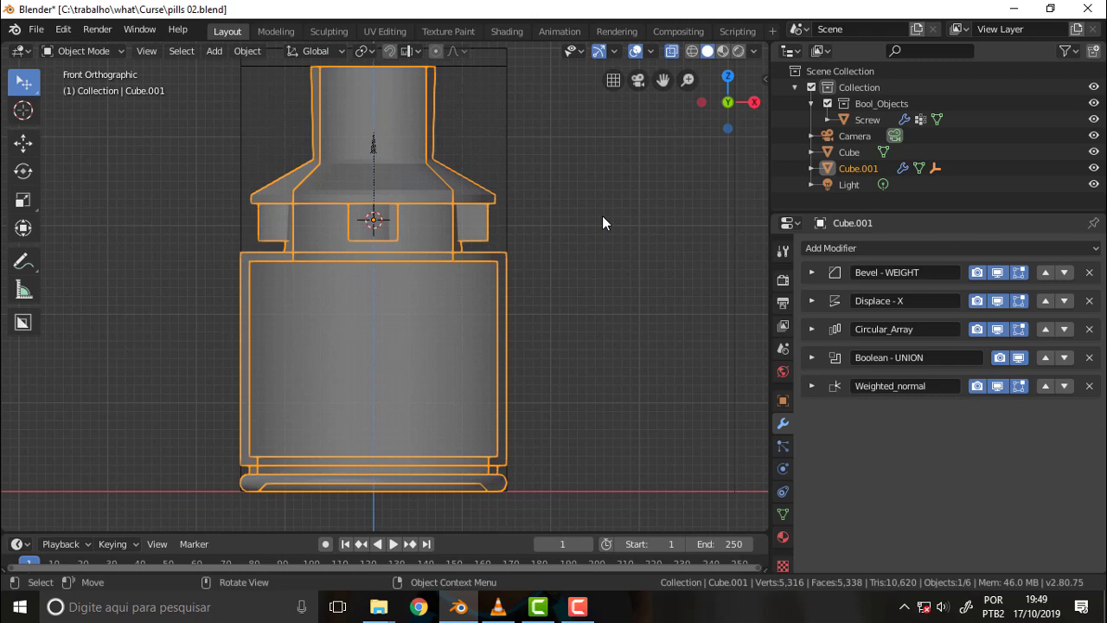
key(shift+space)
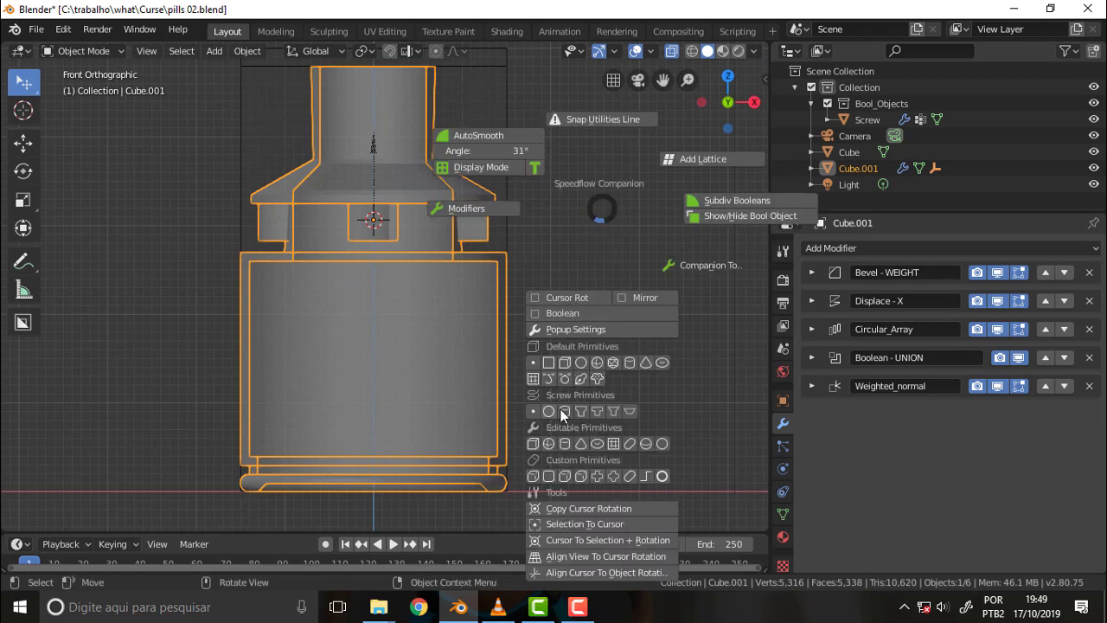
Step: Add a Screw primitive from the Companion menu and slide it along X
click(531, 410)
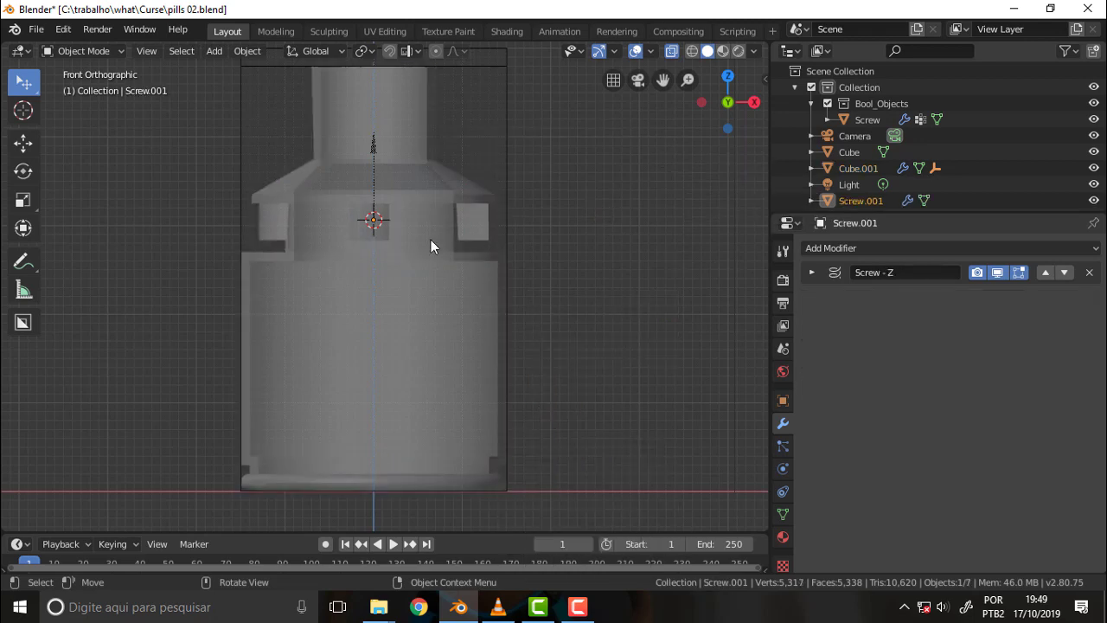
scroll(555, 169, up, 2)
scroll(555, 168, up, 2)
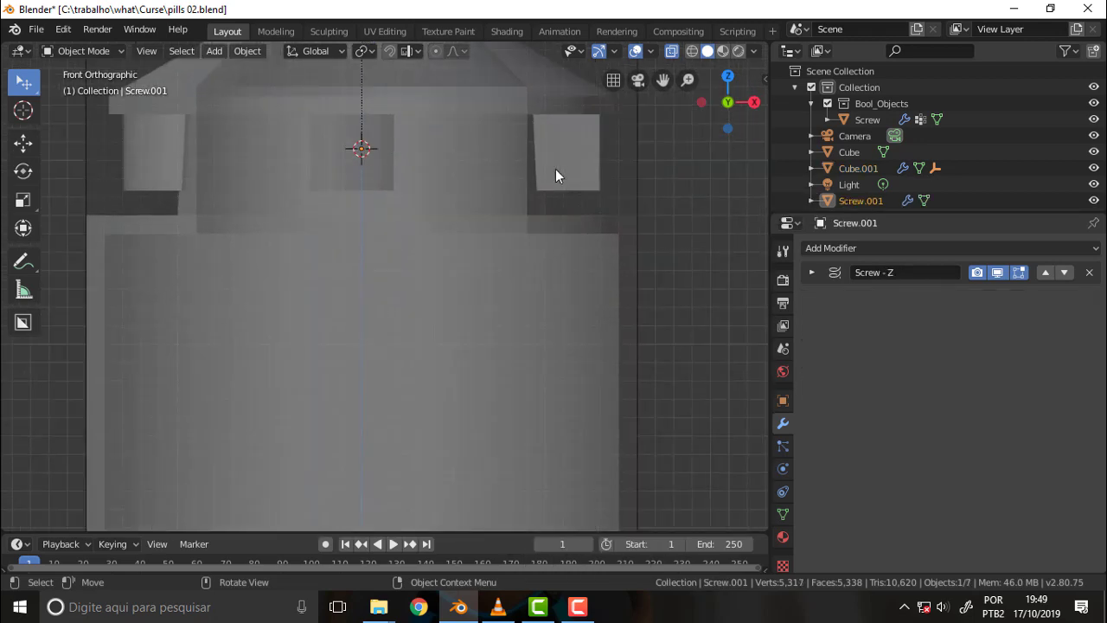
scroll(555, 168, down, 1)
scroll(556, 170, down, 1)
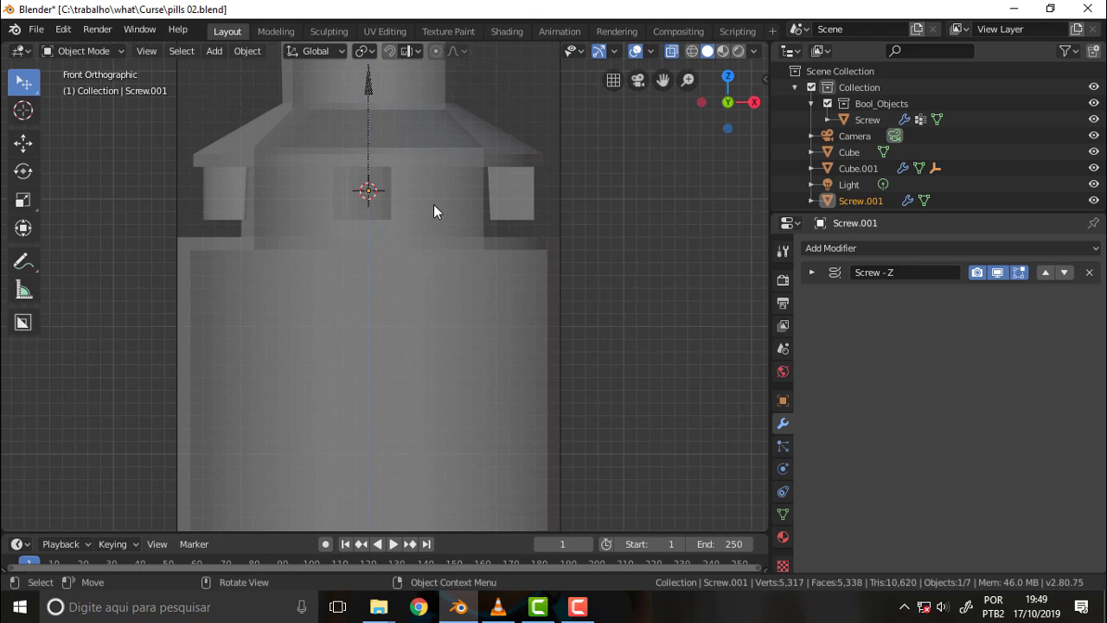
key(g)
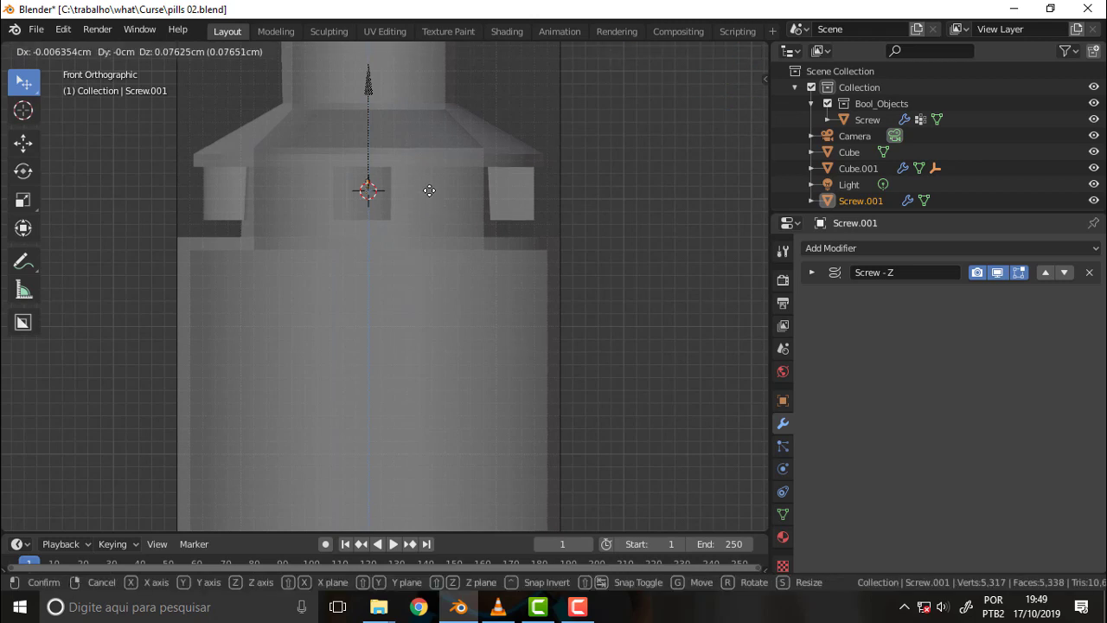
key(x)
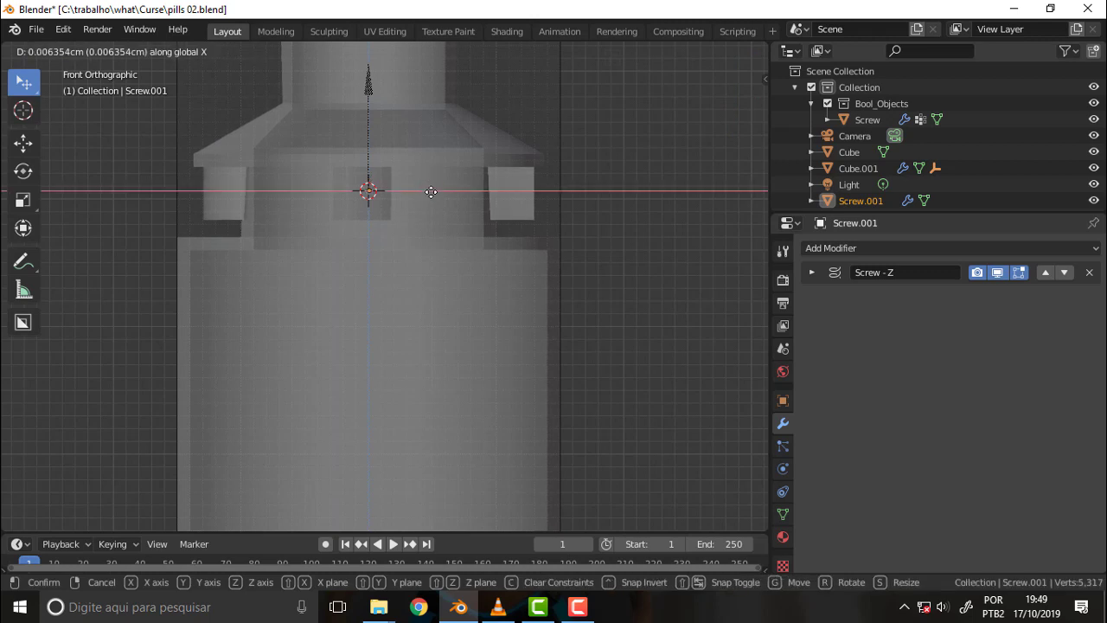
click(446, 215)
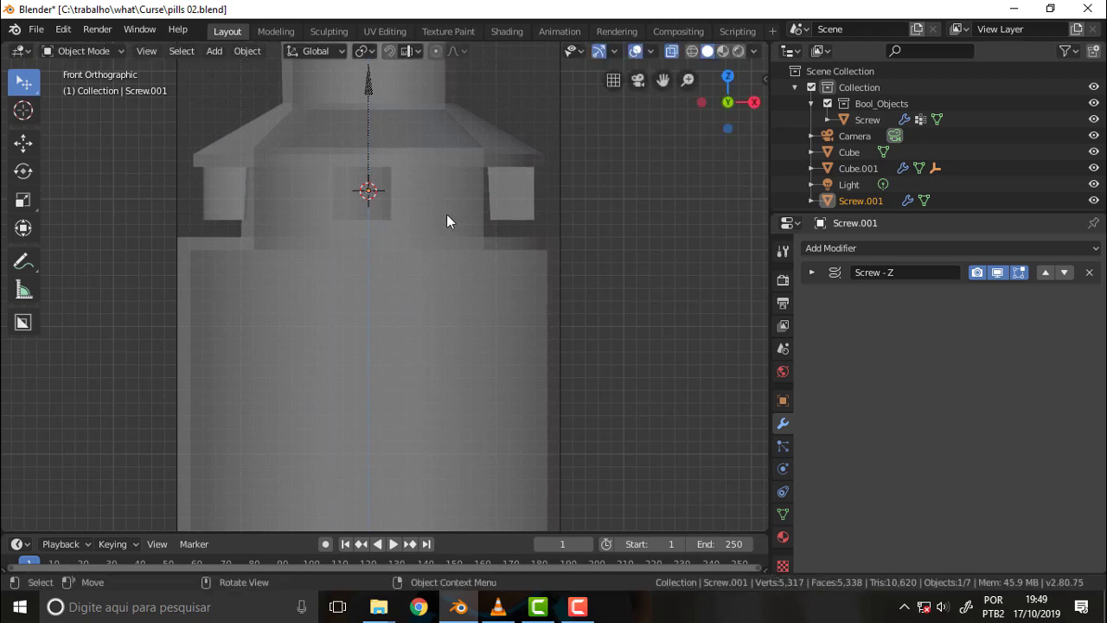
Step: Orbit around the cap and move the ring vertically along Z
middle_drag(510, 199, 467, 268)
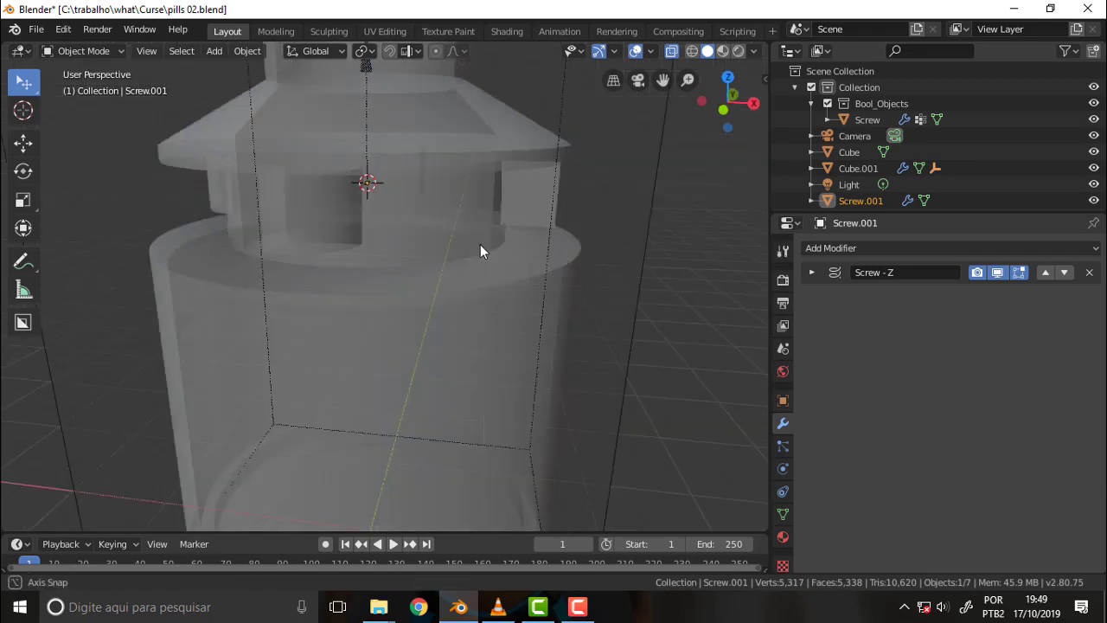
scroll(491, 237, down, 5)
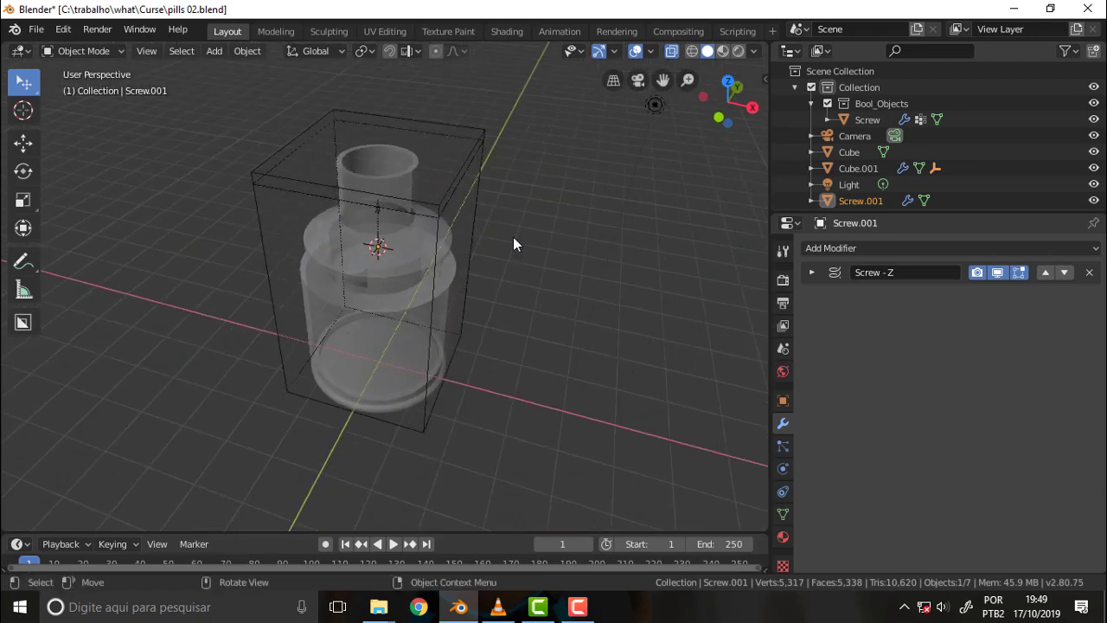
scroll(513, 237, up, 5)
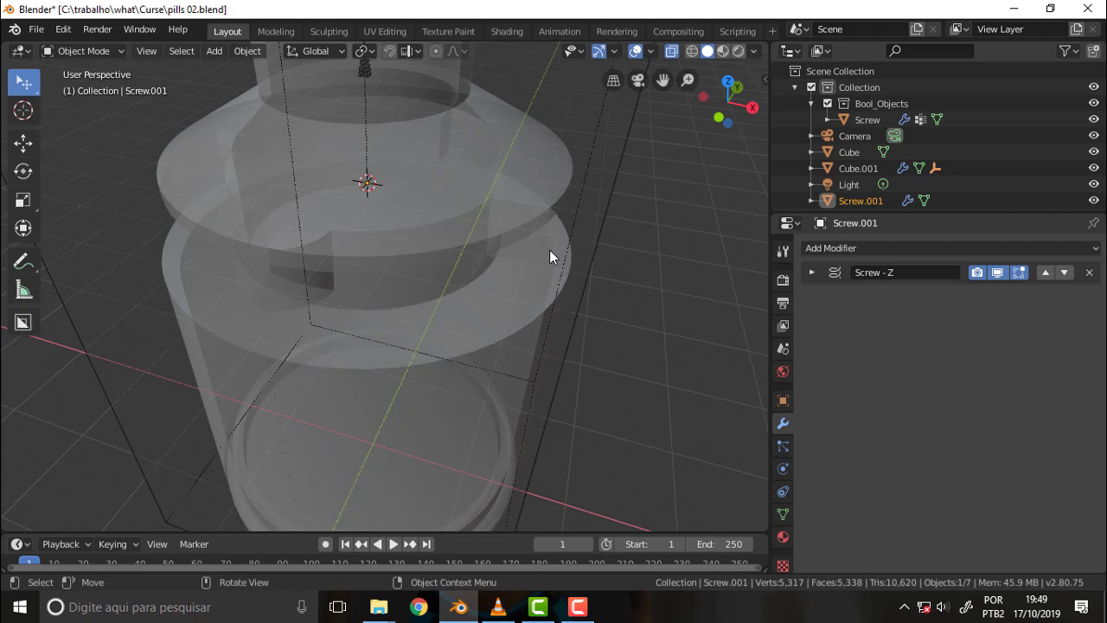
key(g)
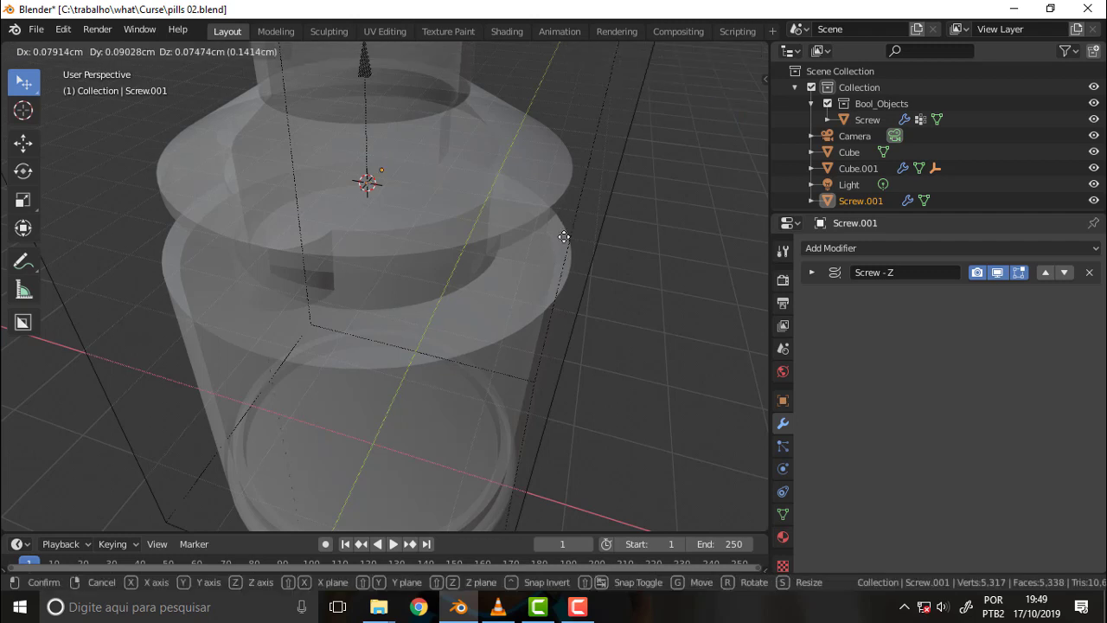
key(z)
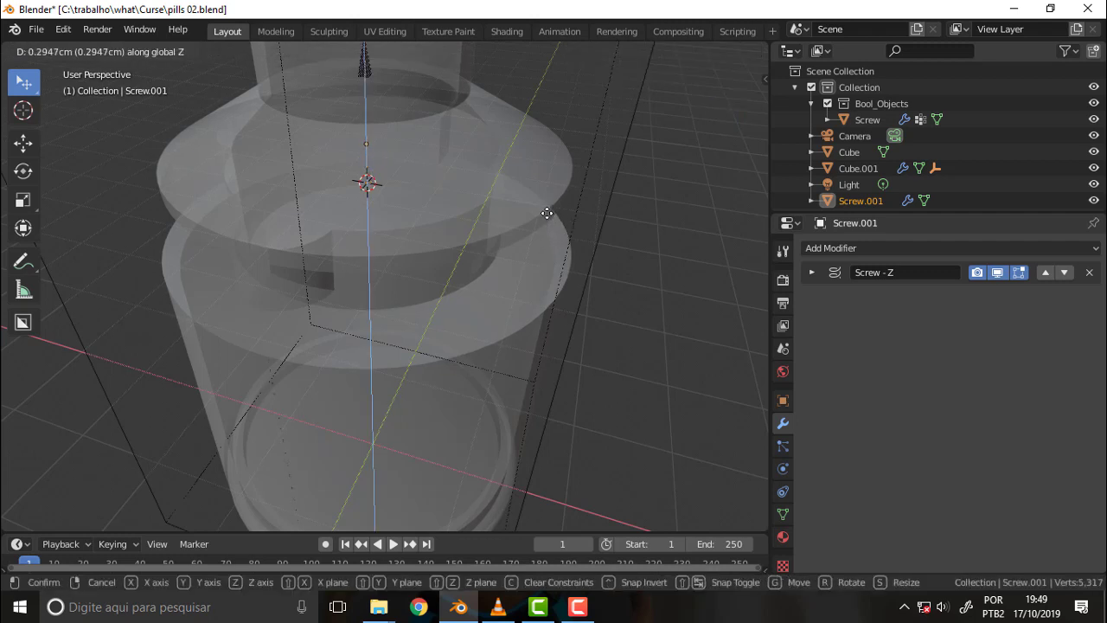
click(566, 227)
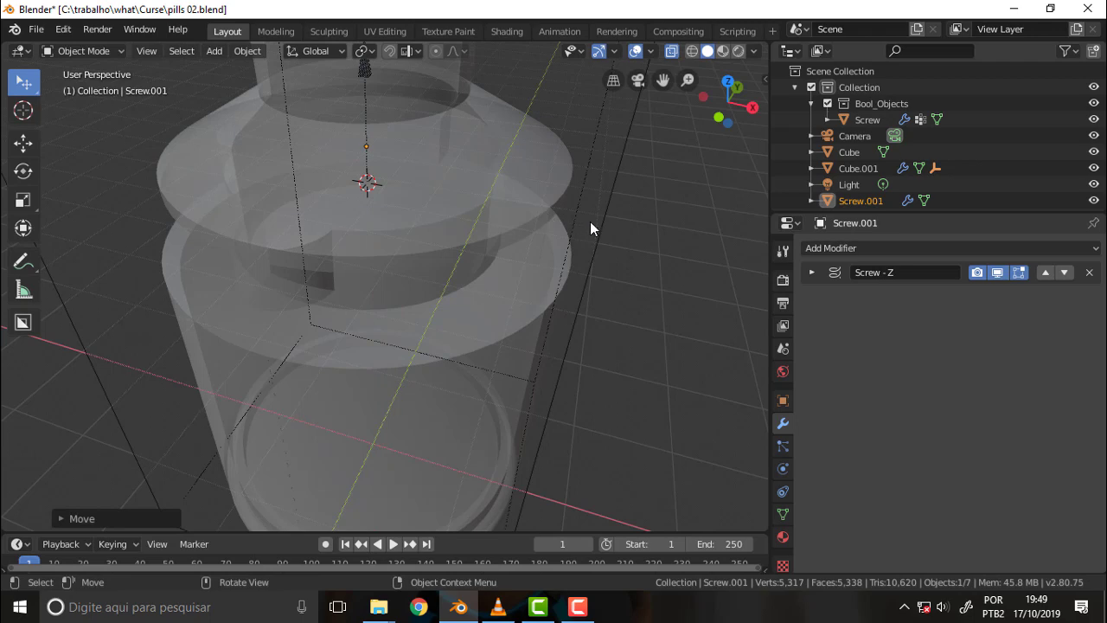
Step: In front view, nudge the ring twice along Z to sit in the side slot
key(KP_1)
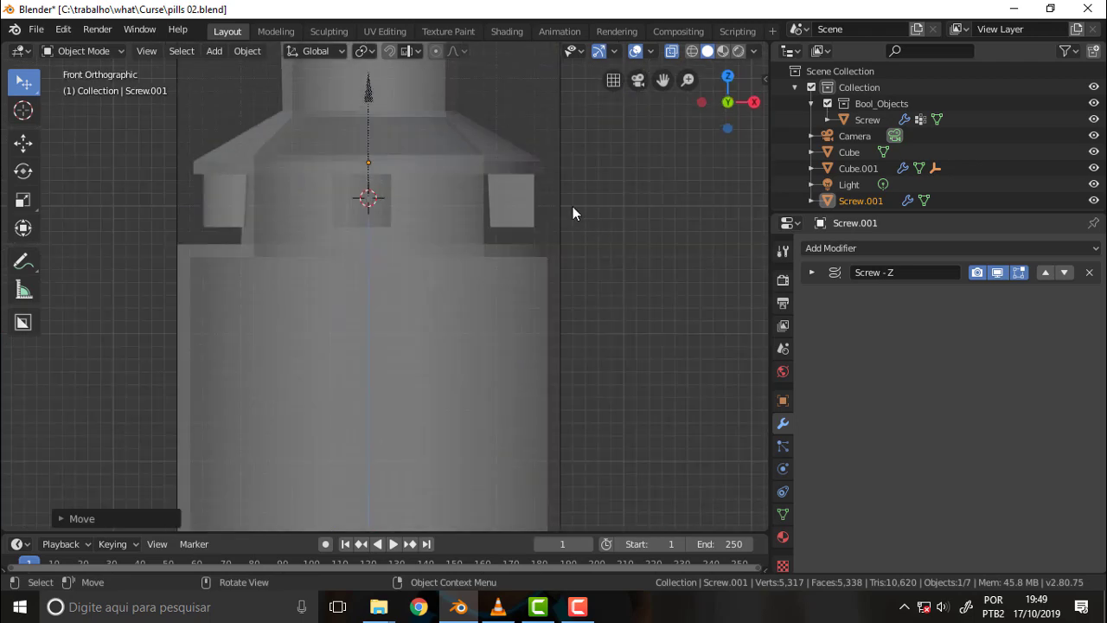
key(g)
key(z)
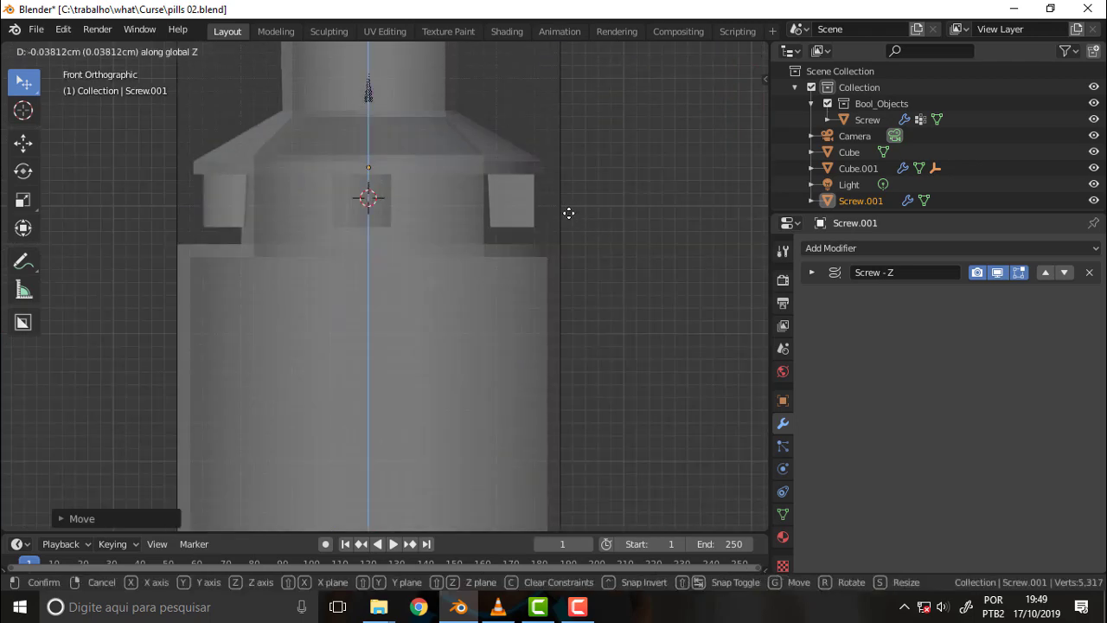
click(567, 211)
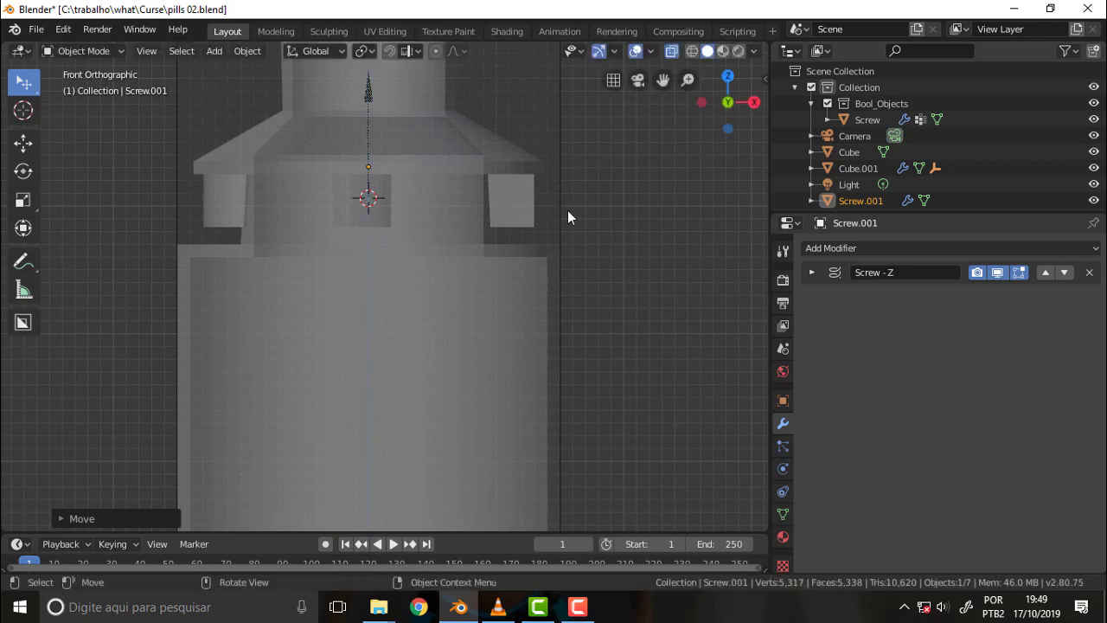
key(g)
key(z)
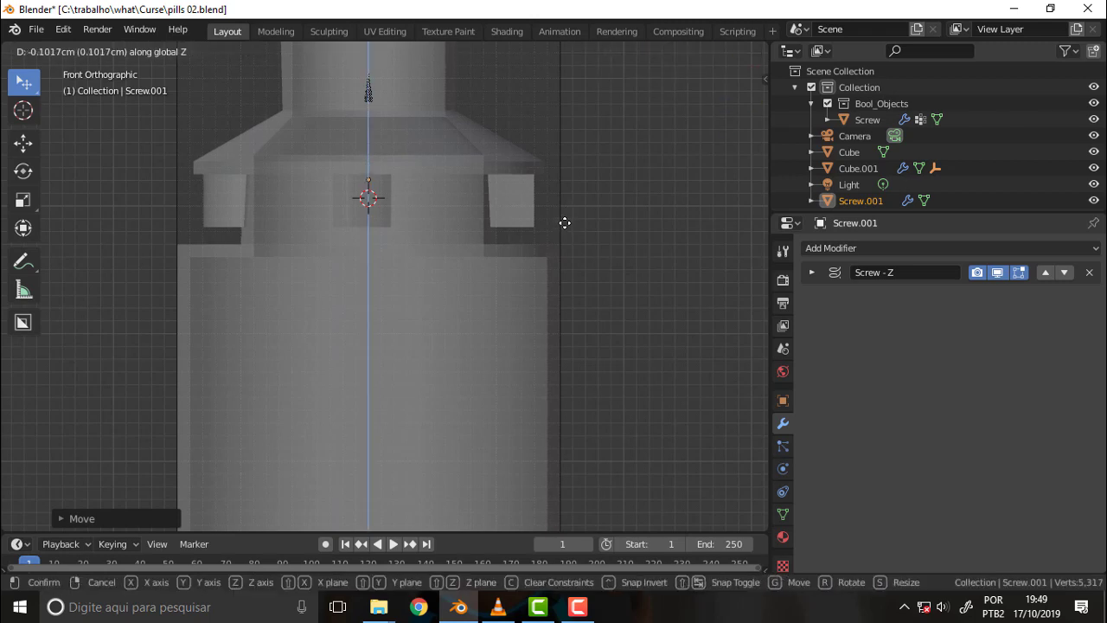
click(563, 224)
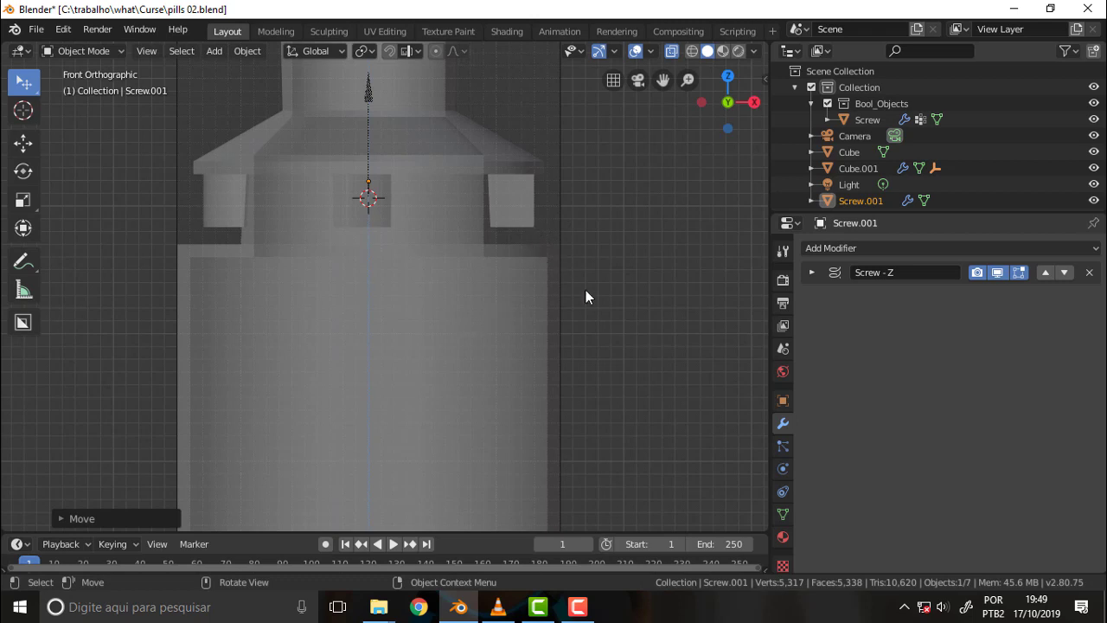
Step: Enter Edit Mode on Screw.001 and extrude its vertex
right_click(546, 250)
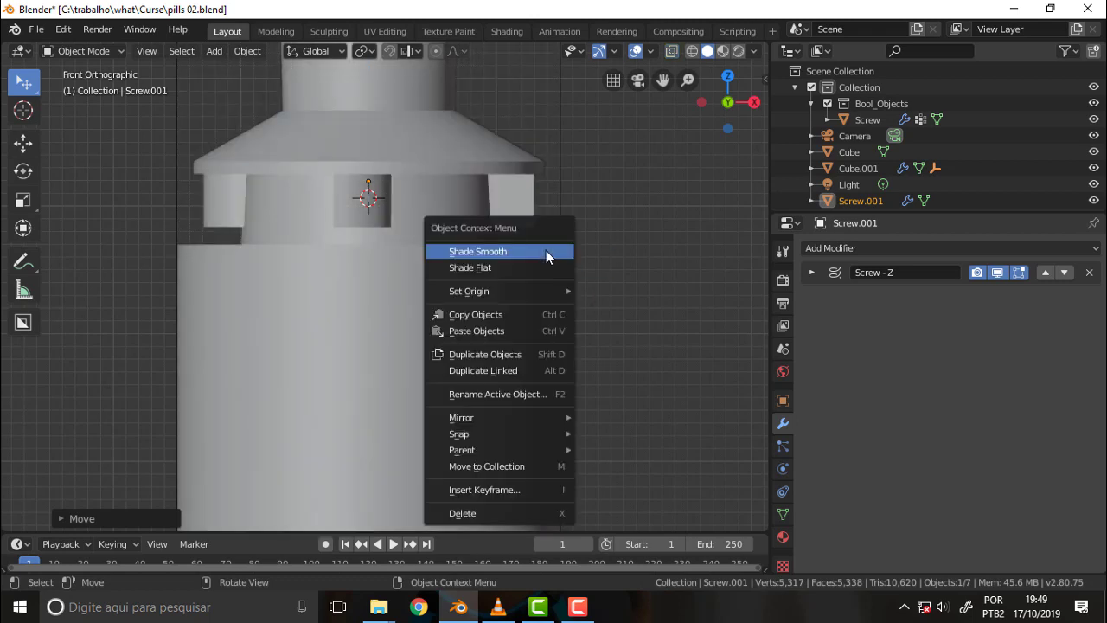
click(607, 205)
click(115, 50)
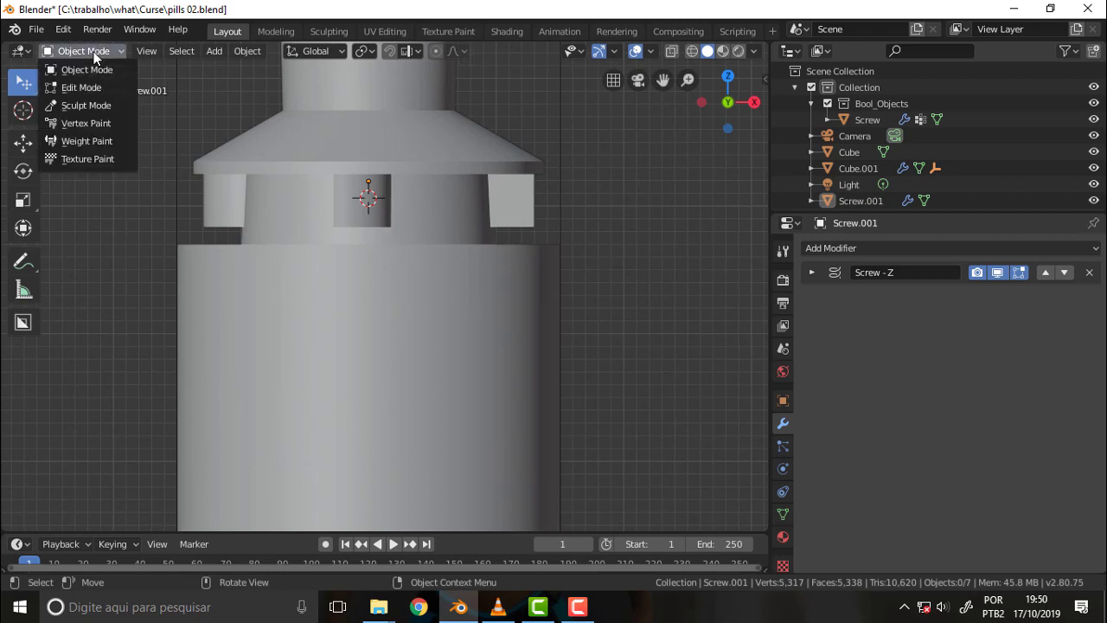
click(126, 86)
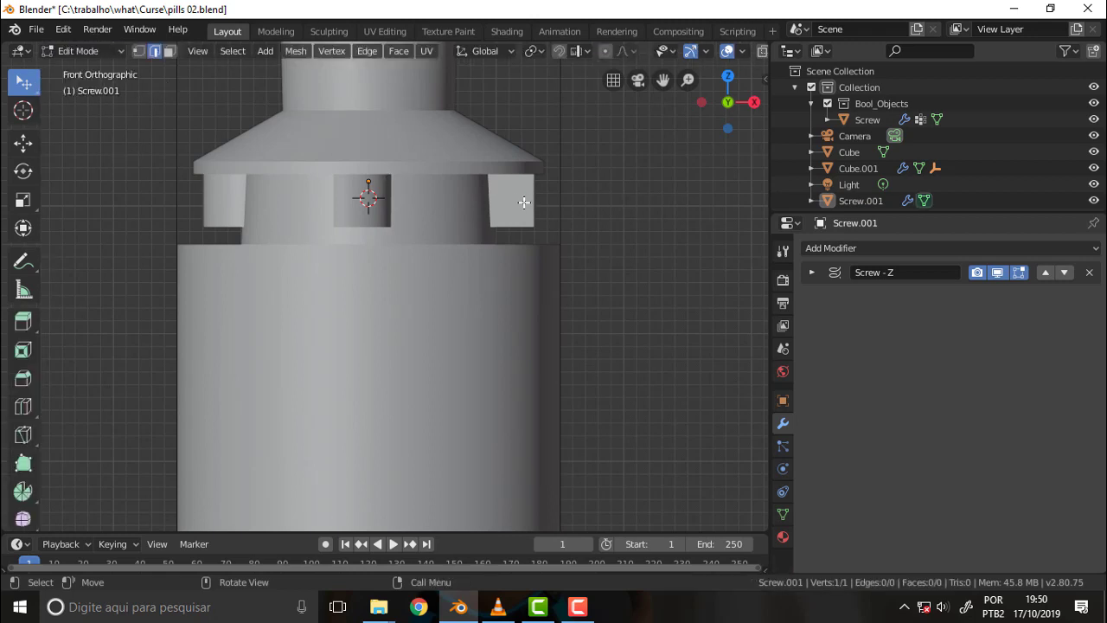
key(e)
click(419, 193)
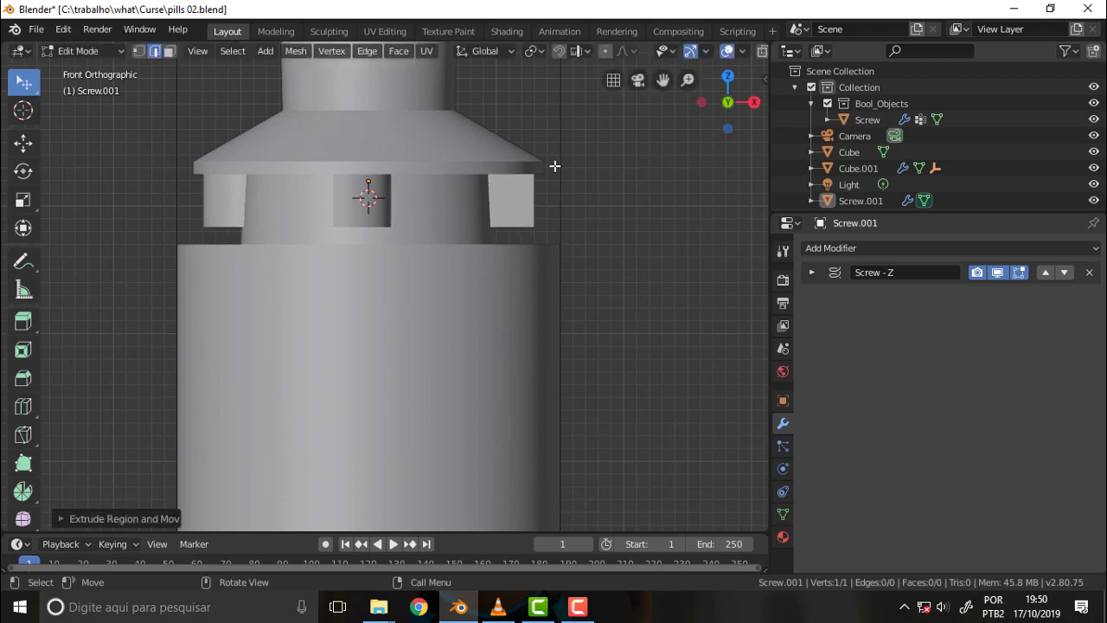
Step: Show the N-panel transform values and toggle the Wireframe overlay on, then off
mouse_move(554, 168)
middle_down()
mouse_move(438, 326)
mouse_move(456, 366)
mouse_move(481, 301)
mouse_move(470, 346)
mouse_move(483, 328)
middle_up()
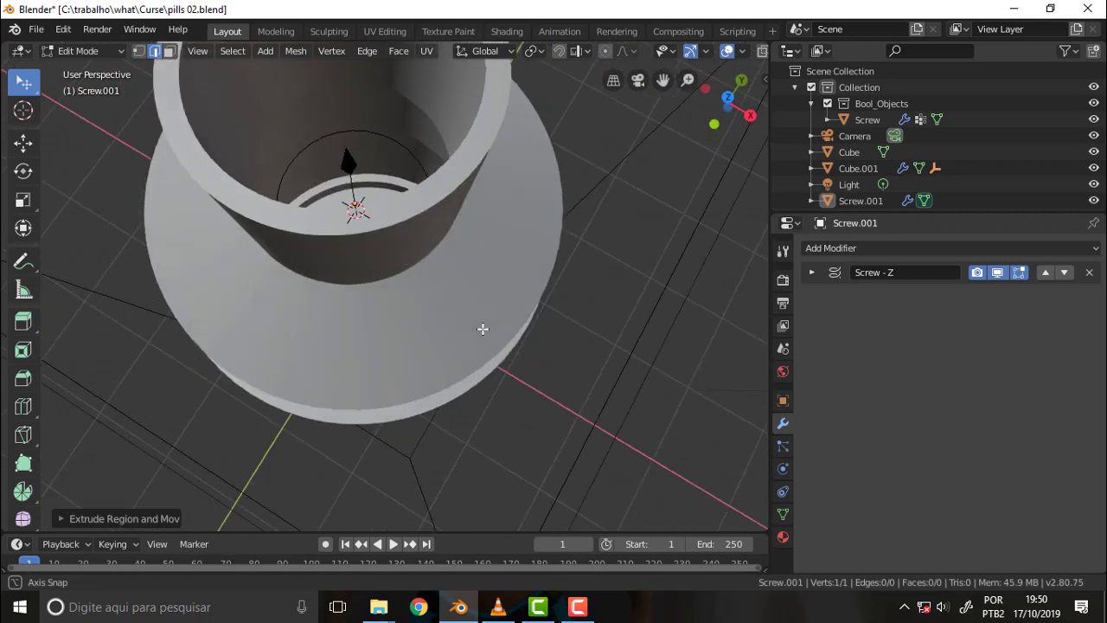
click(765, 79)
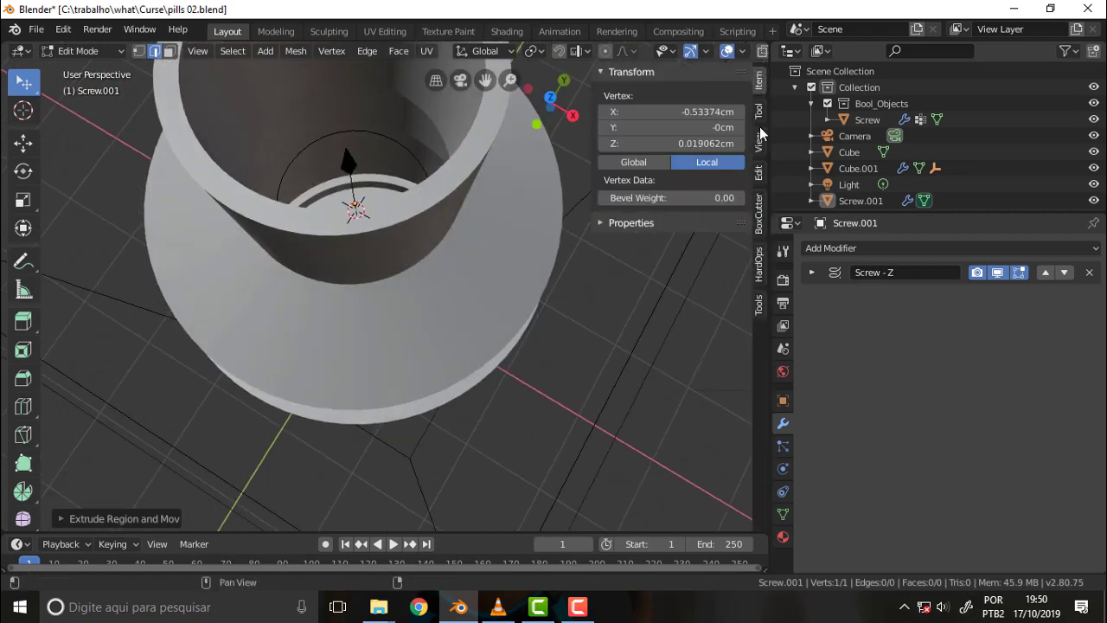
click(743, 51)
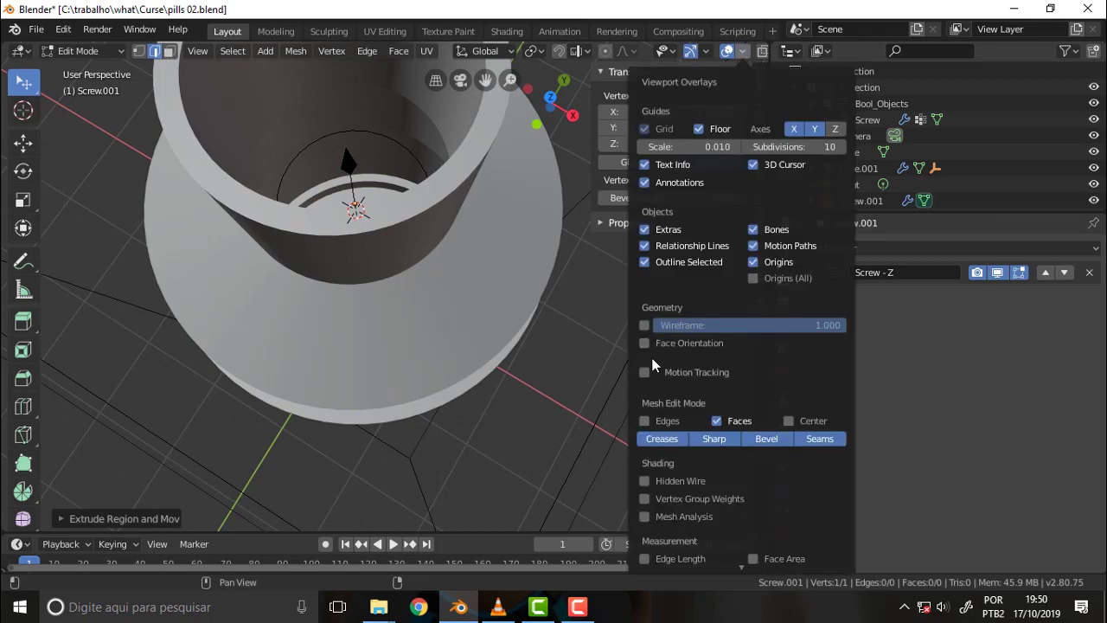
click(644, 325)
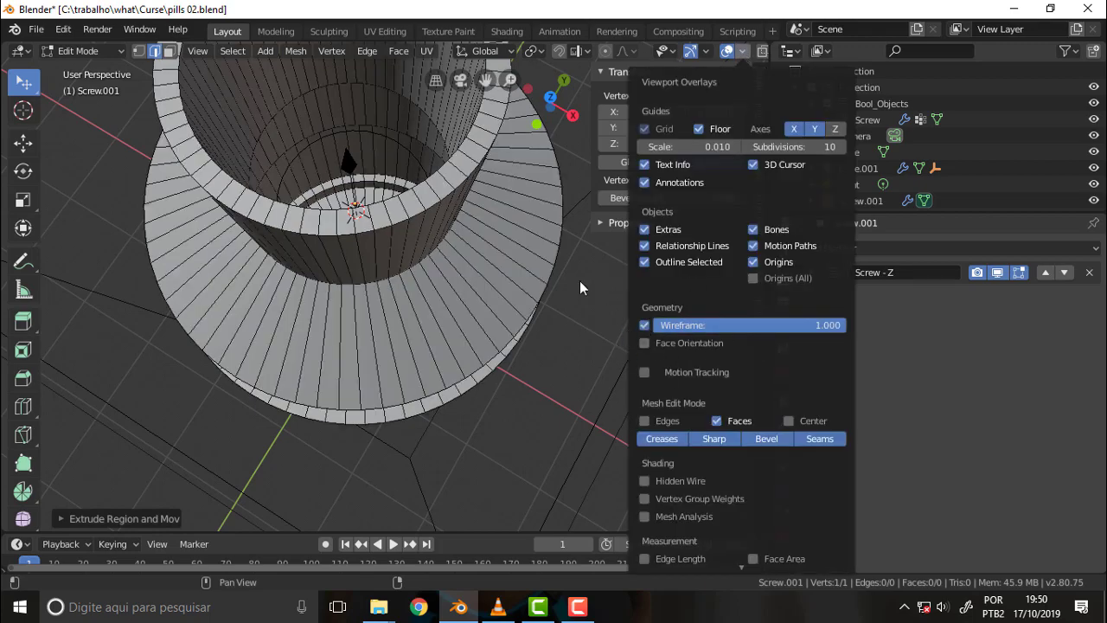
middle_drag(537, 246, 634, 163)
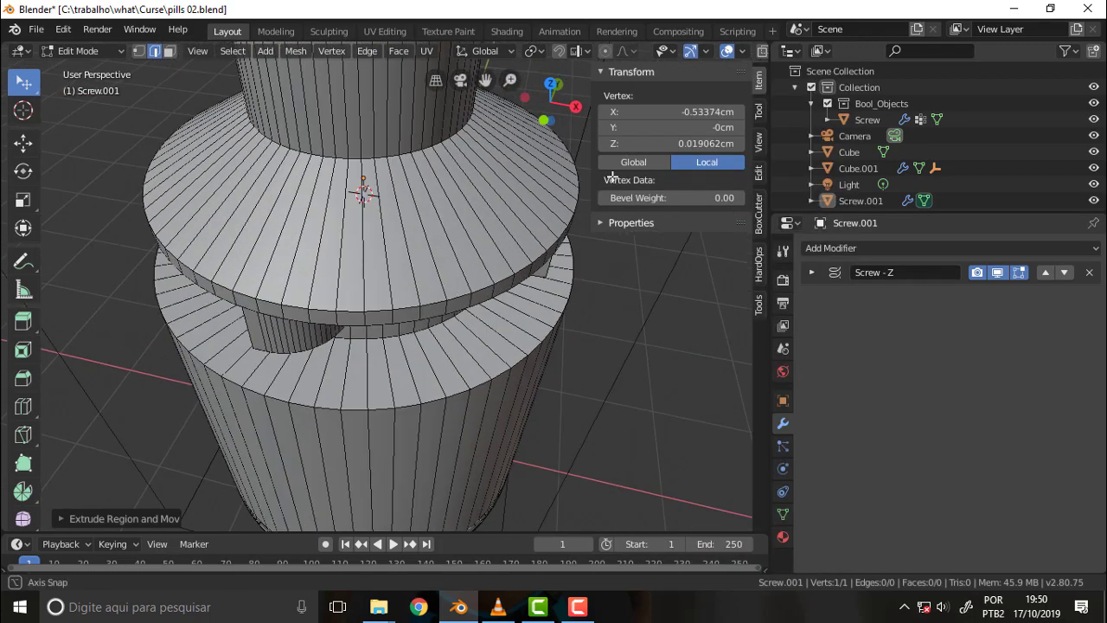
click(741, 51)
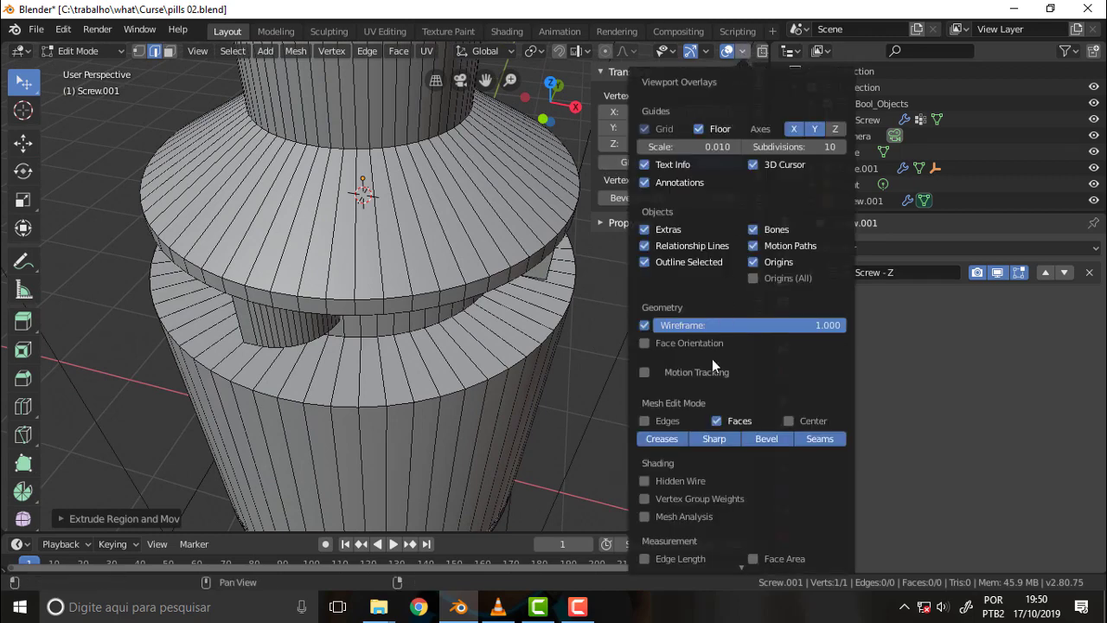
click(645, 325)
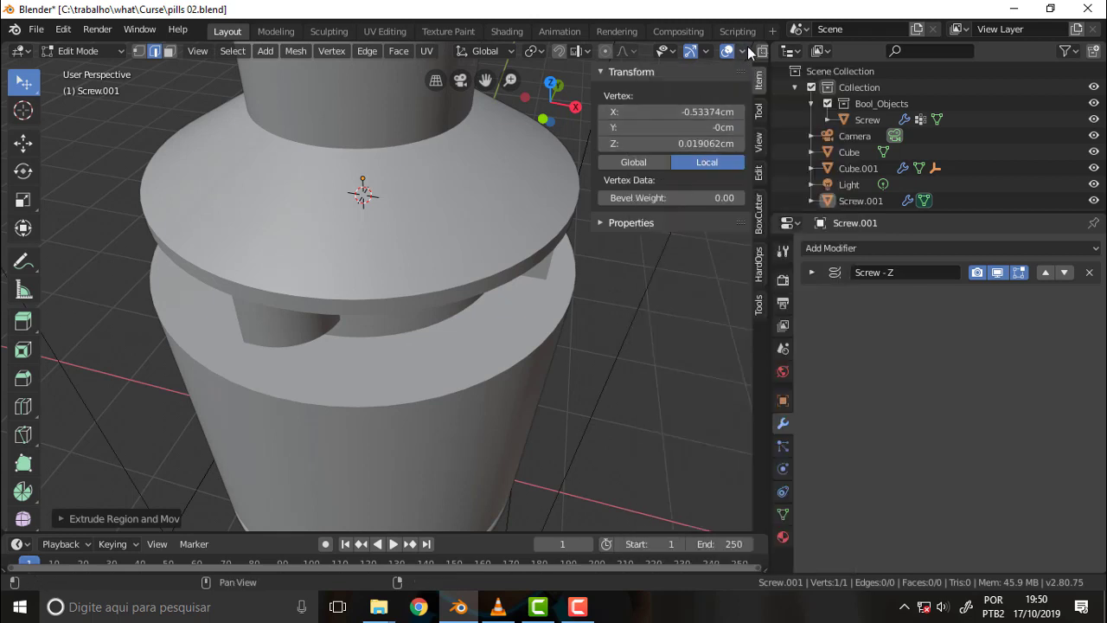
click(743, 50)
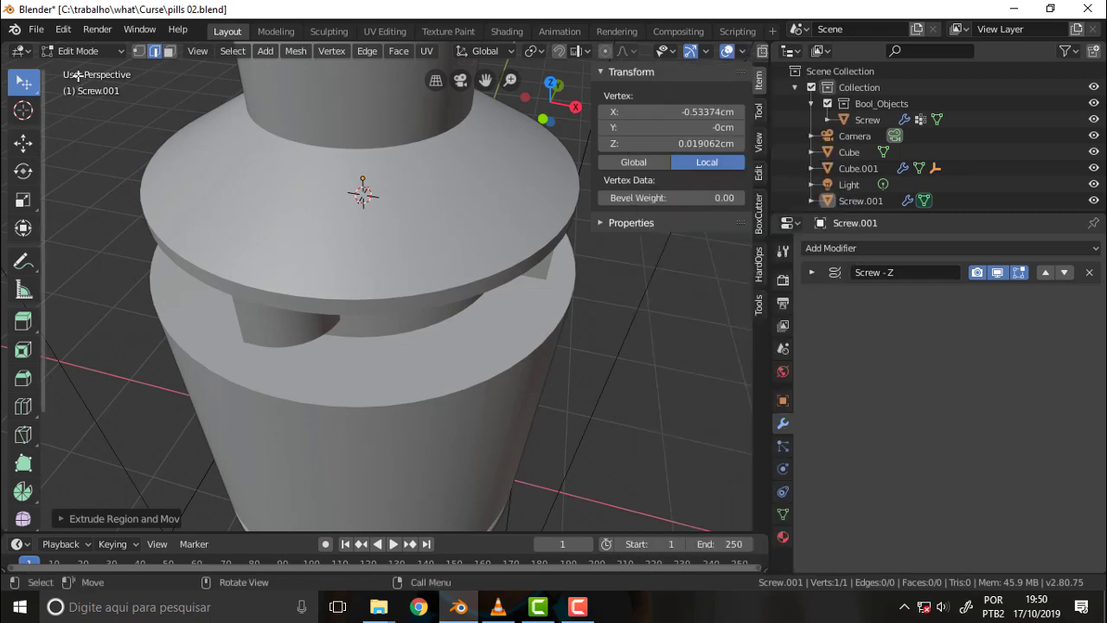
click(86, 51)
click(84, 52)
click(86, 51)
Step: Return to Object Mode and toggle X-Ray in the viewport shading
click(84, 69)
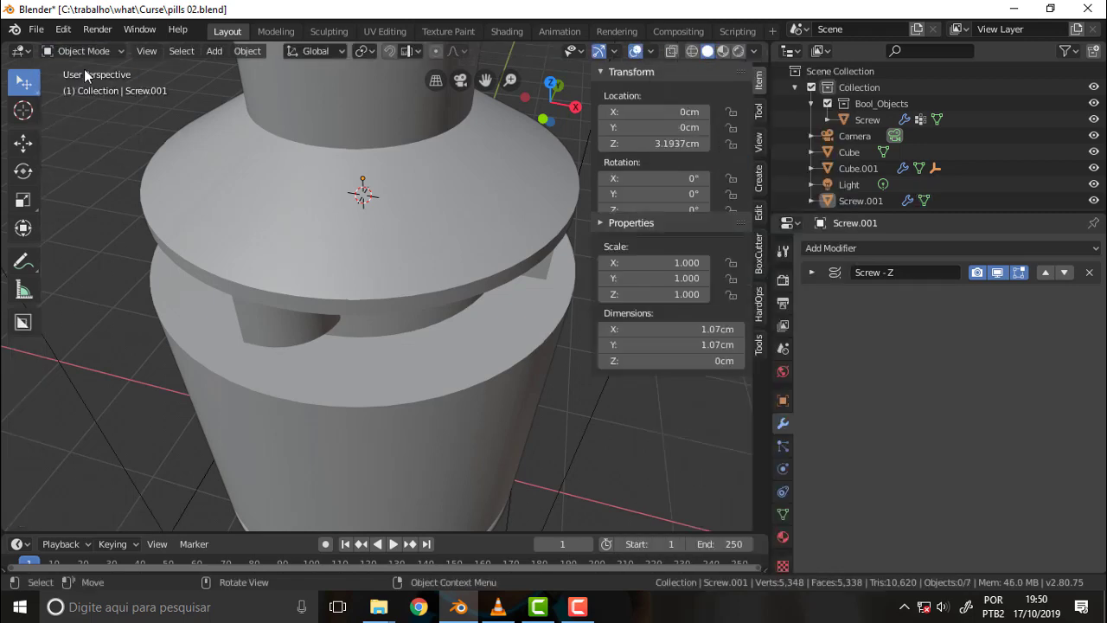
click(754, 51)
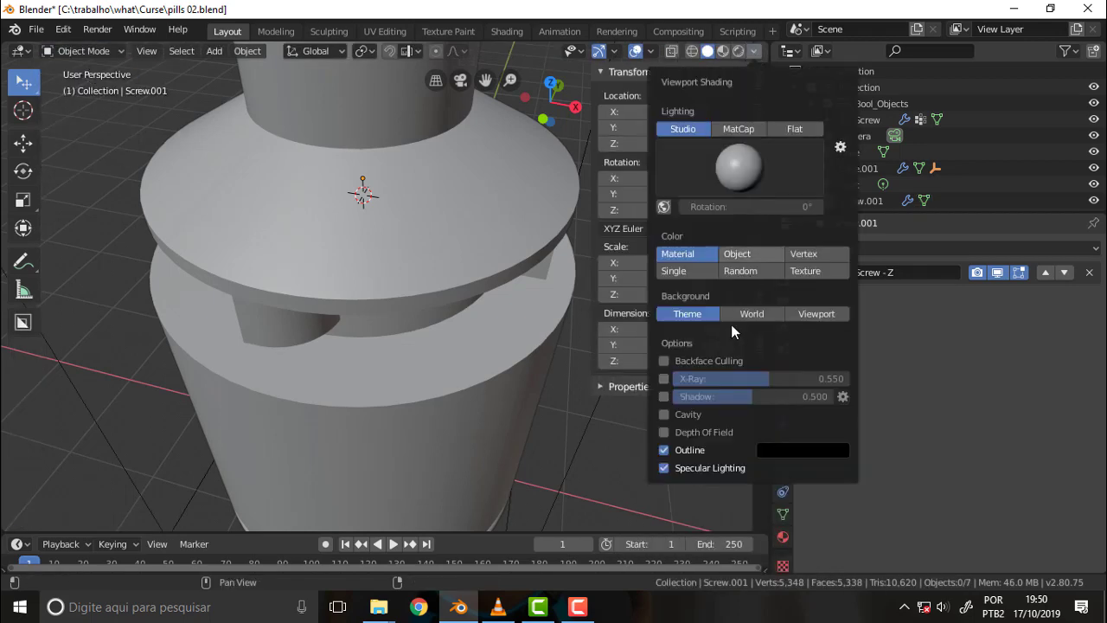
click(663, 378)
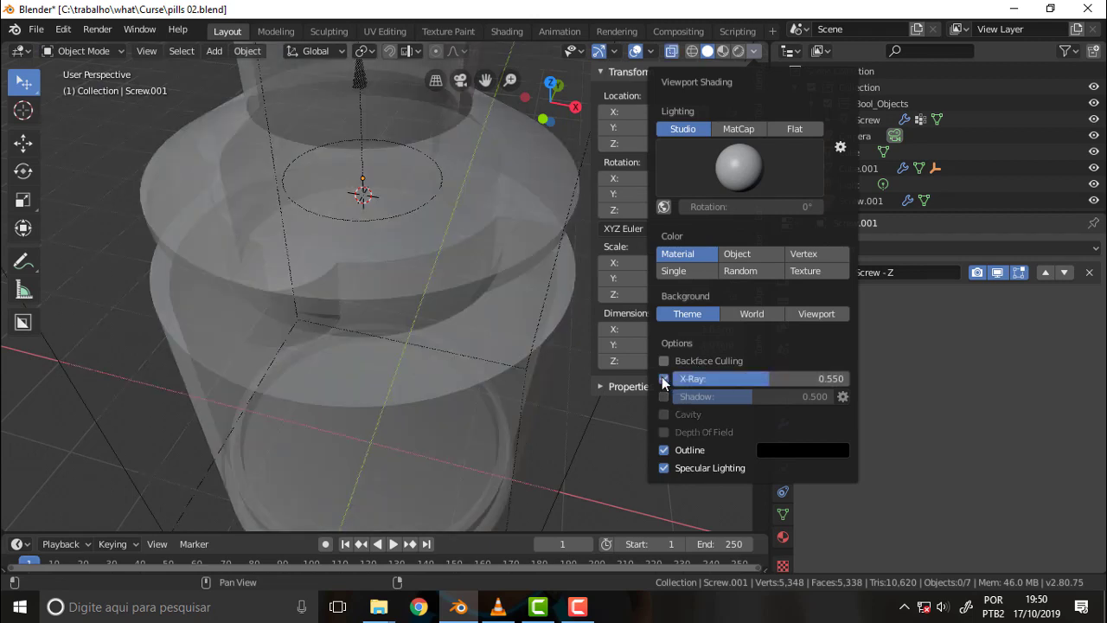
Step: In Edit Mode, move the extruded vertex upward and deselect all
click(87, 52)
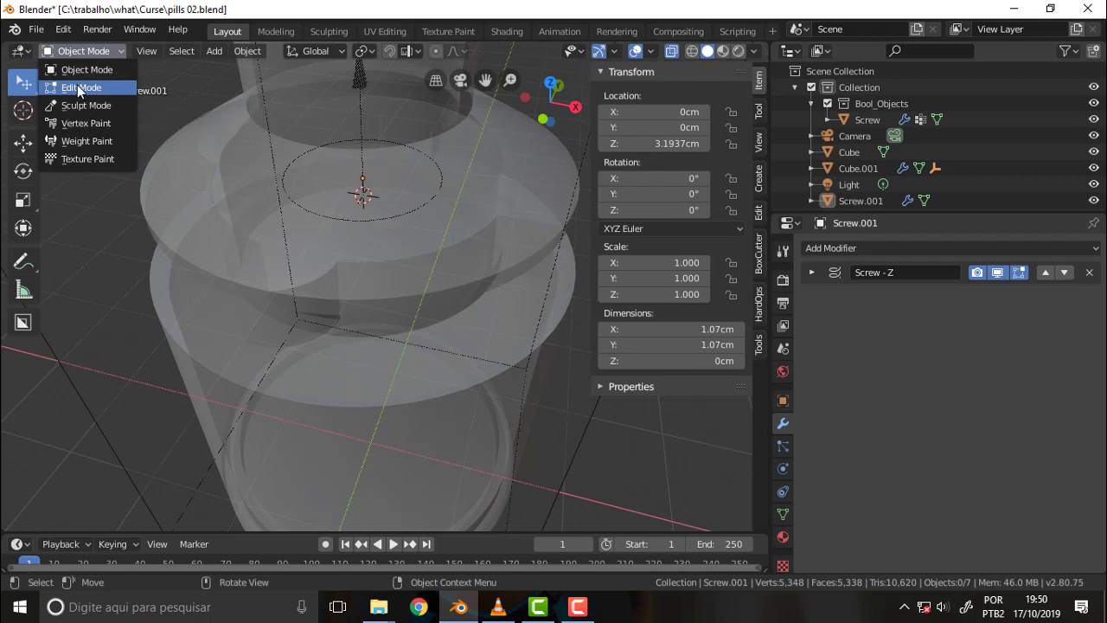
click(82, 87)
middle_drag(406, 164, 410, 148)
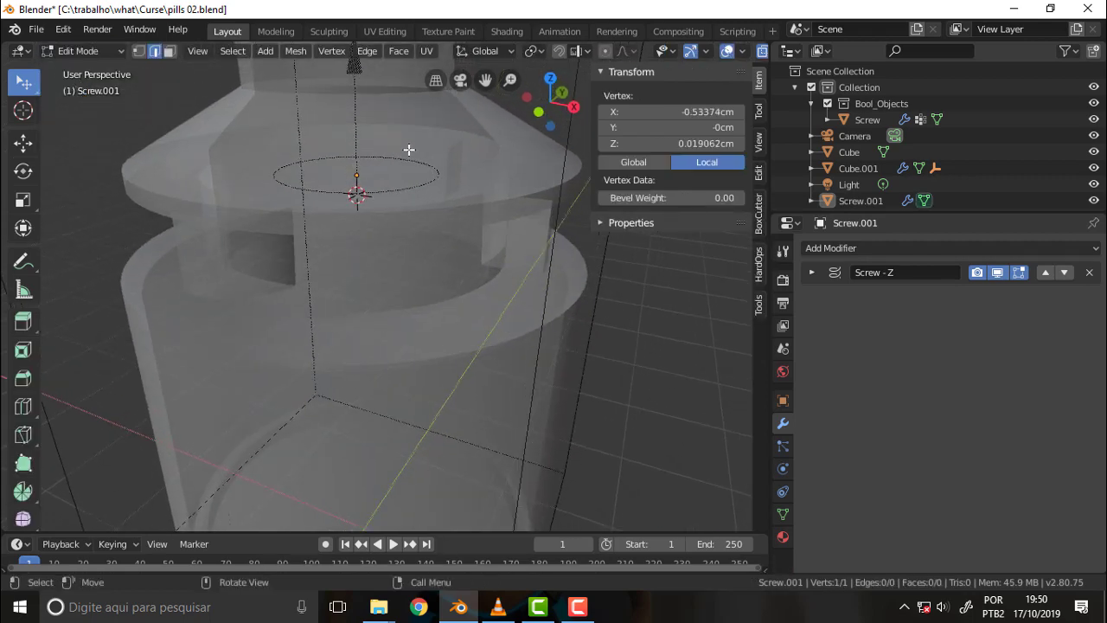
key(g)
click(416, 185)
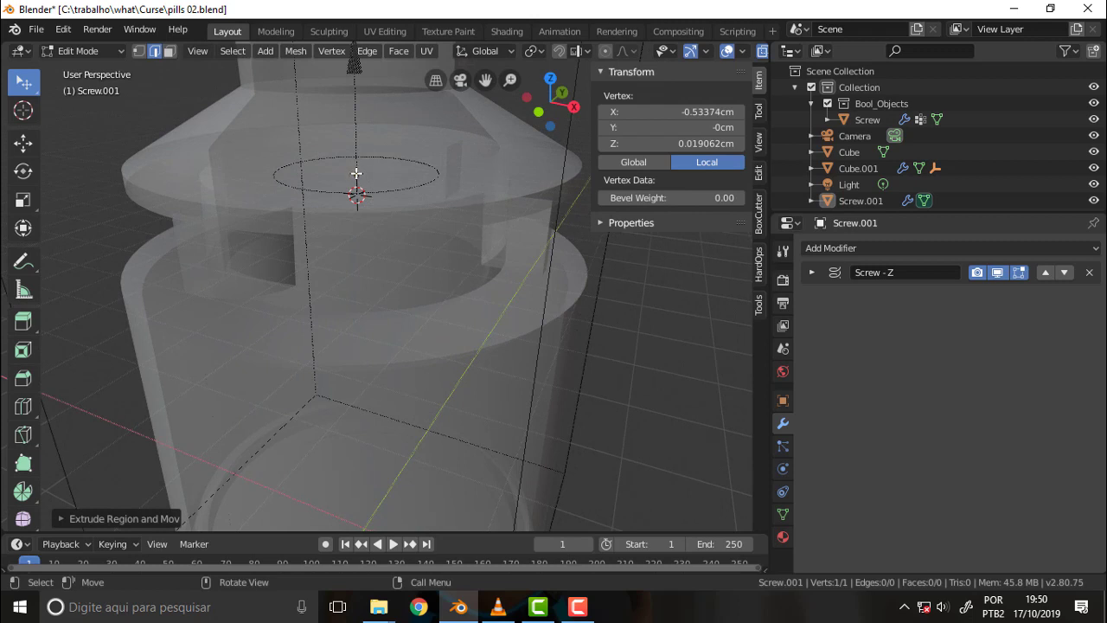
click(400, 209)
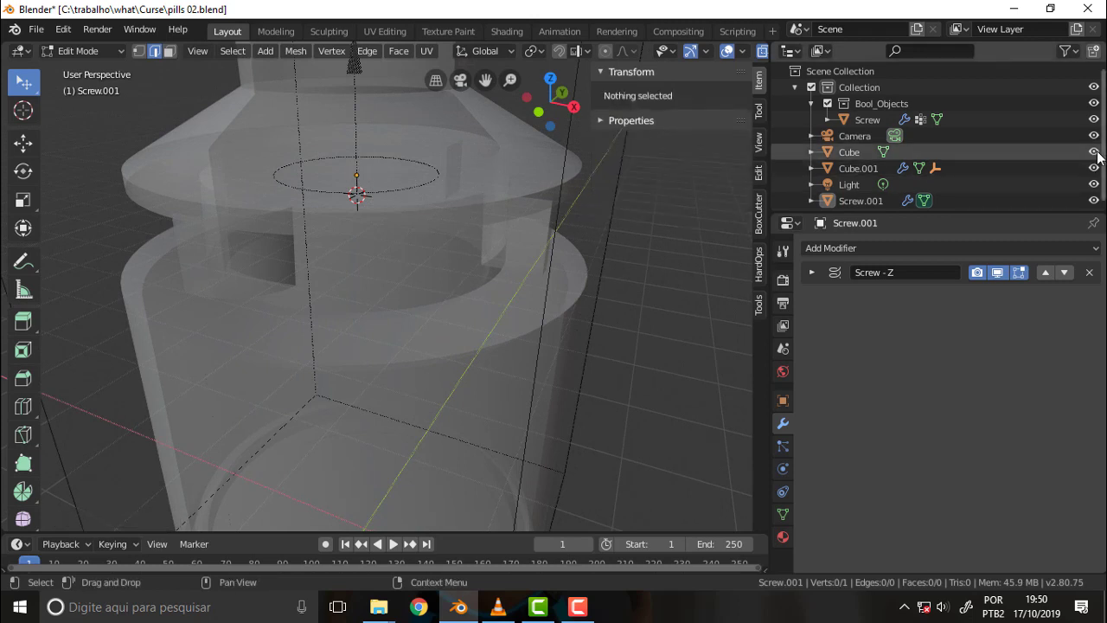
Step: Select Screw.001, open the Ctrl+E edge menu, then return to Object Mode
scroll(886, 192, down, 1)
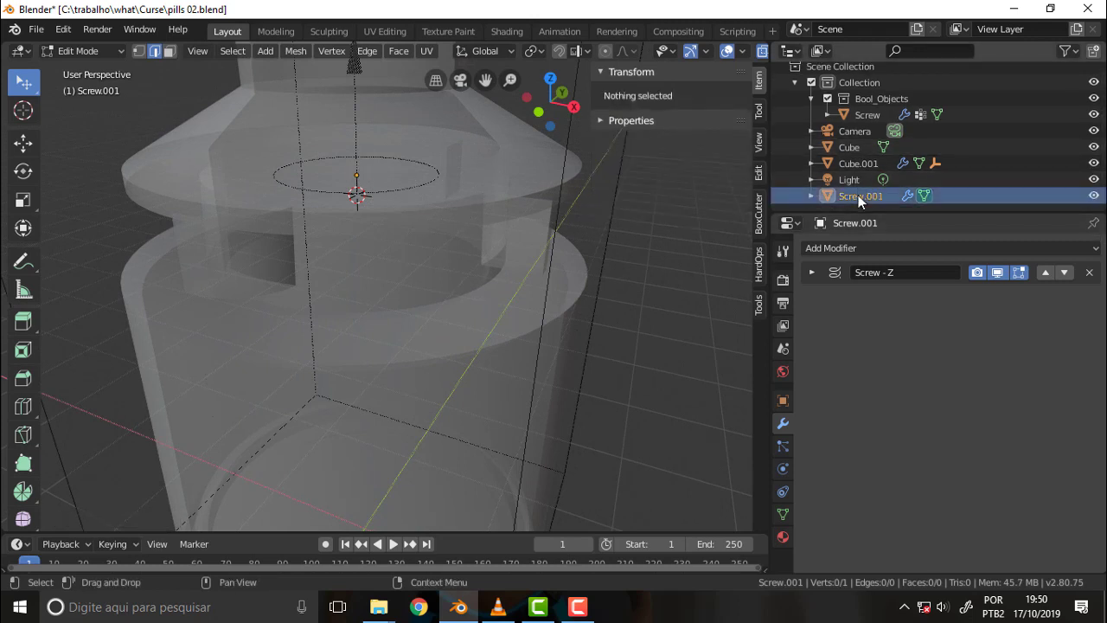
click(858, 194)
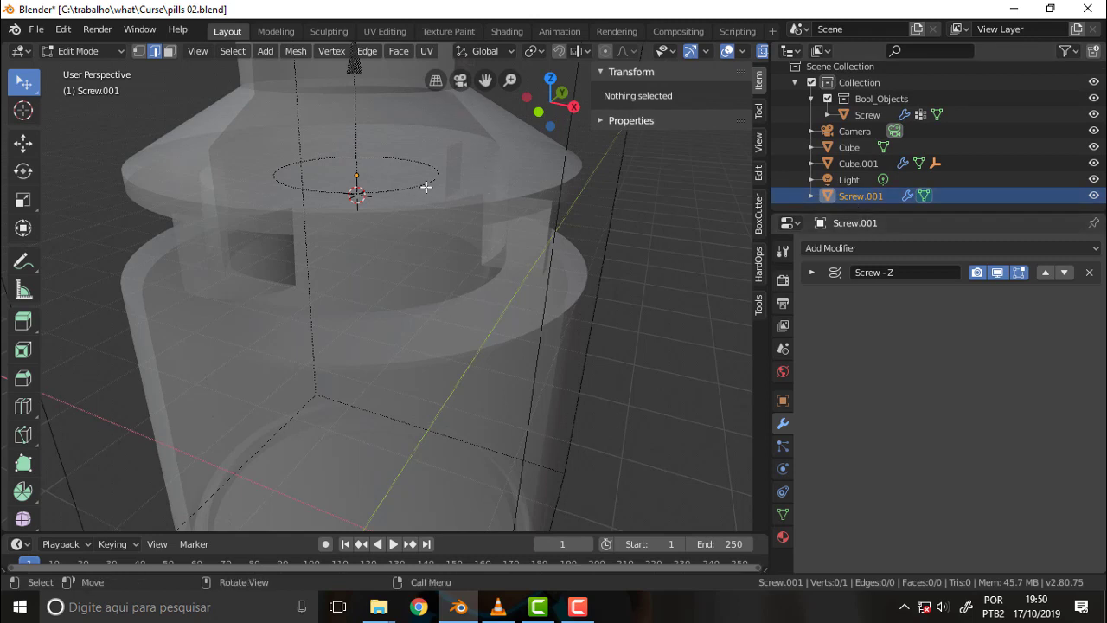
key(ctrl+e)
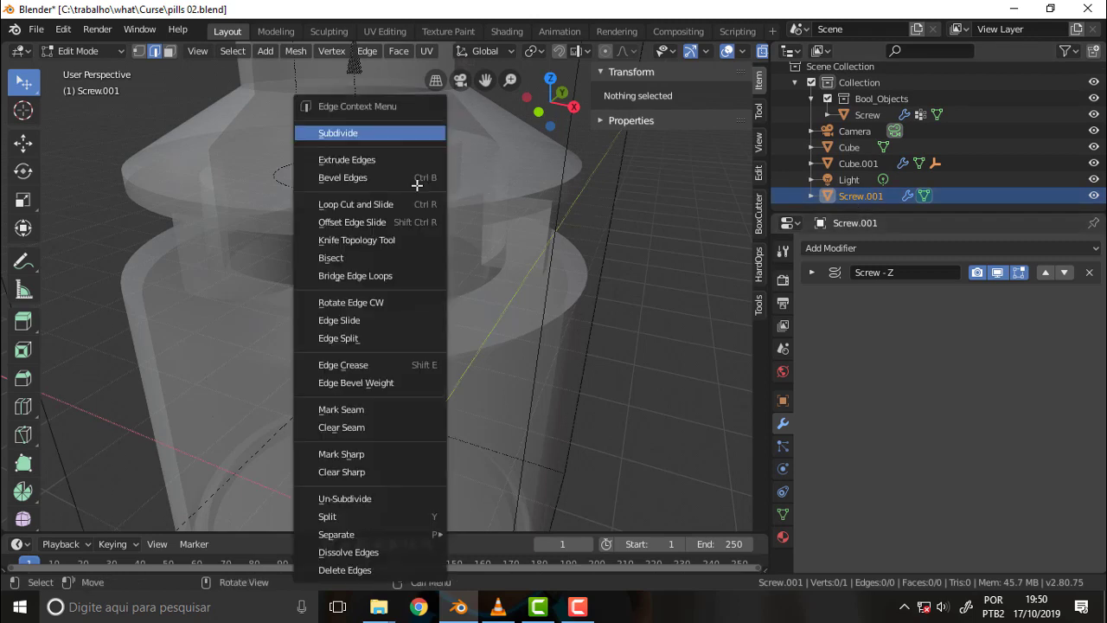
scroll(593, 205, down, 1)
scroll(594, 205, down, 1)
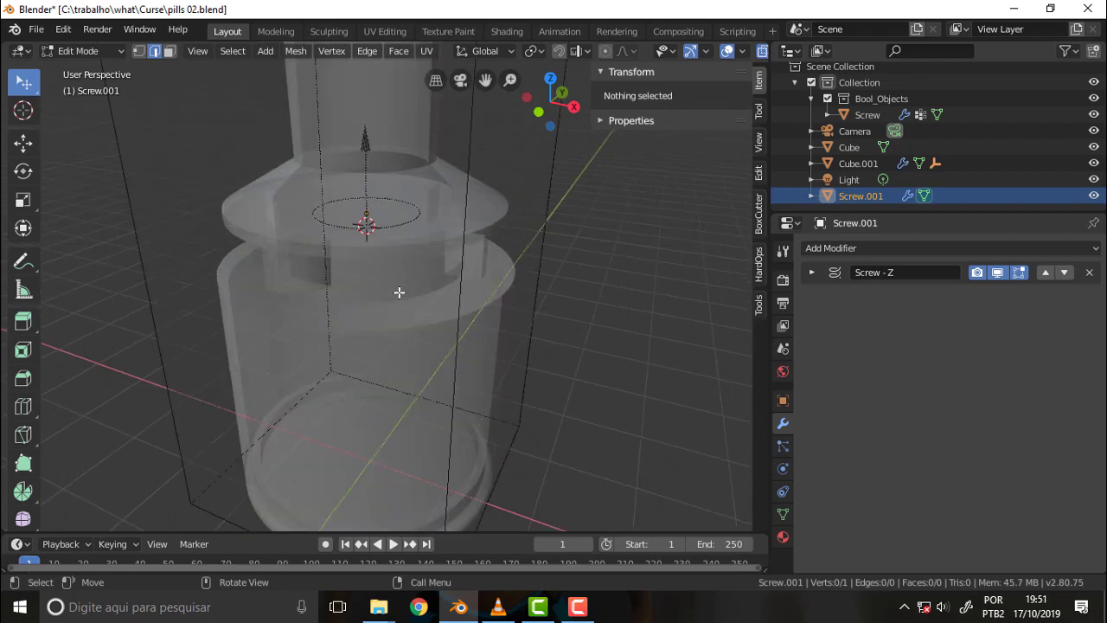
click(102, 51)
click(97, 67)
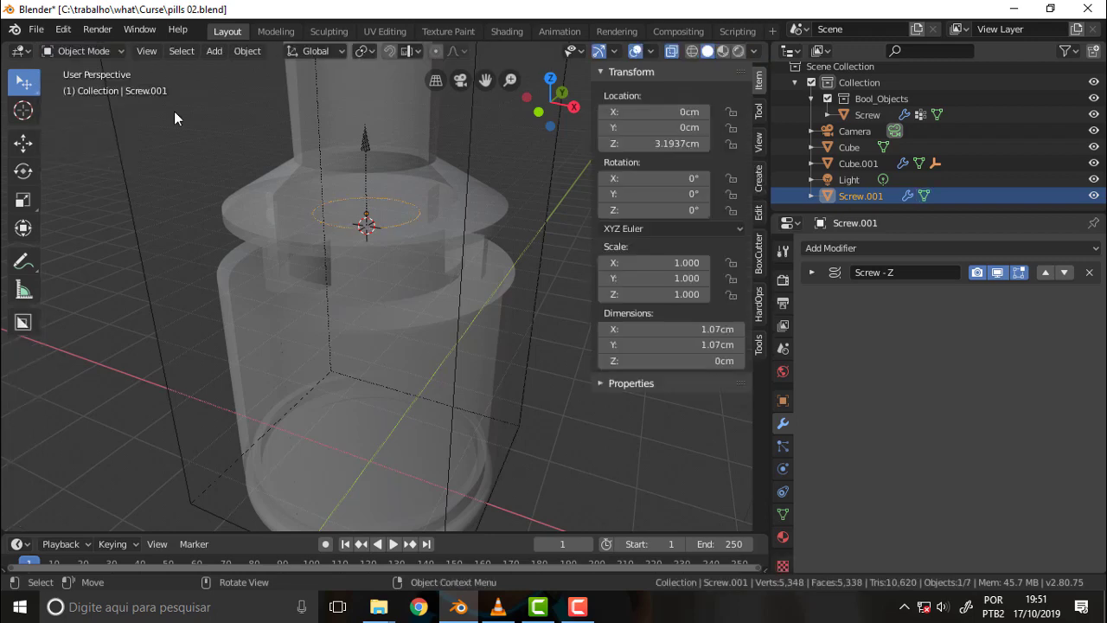
mouse_move(453, 218)
middle_down()
mouse_move(537, 164)
mouse_move(510, 165)
mouse_move(484, 200)
middle_up()
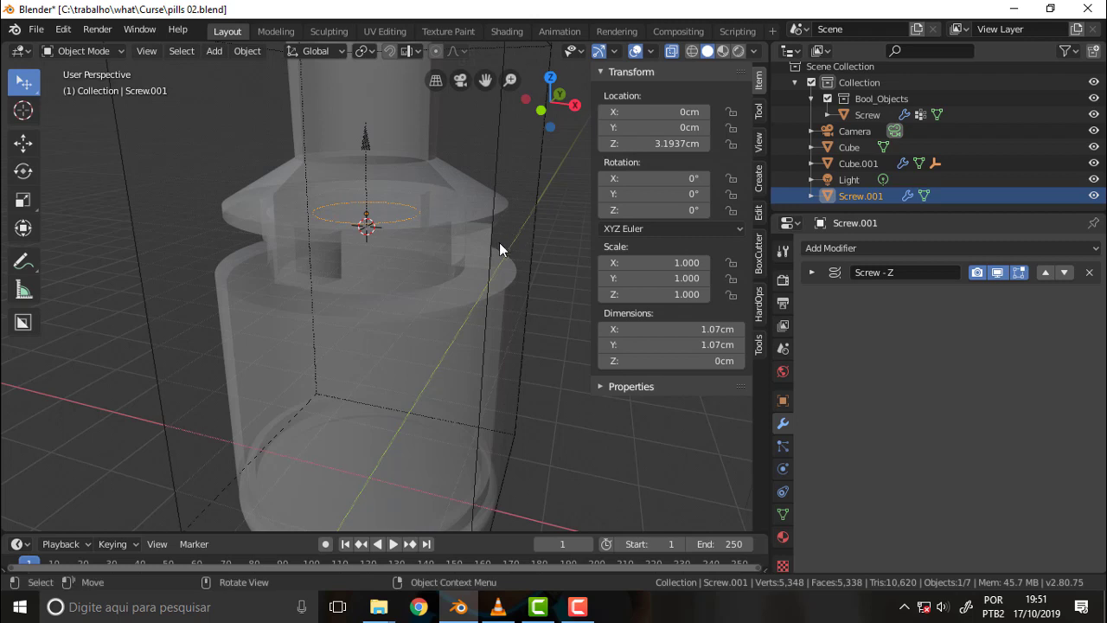
Step: Replace the old Screw.001 with a fresh Speedflow screw circle primitive
key(Delete)
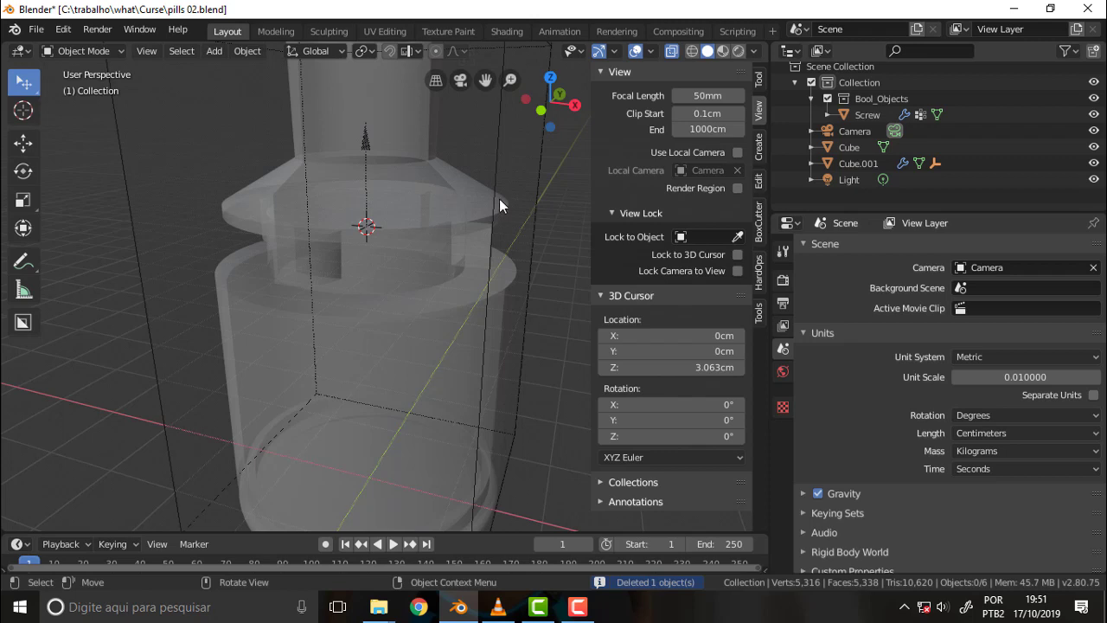
drag(591, 176, 624, 205)
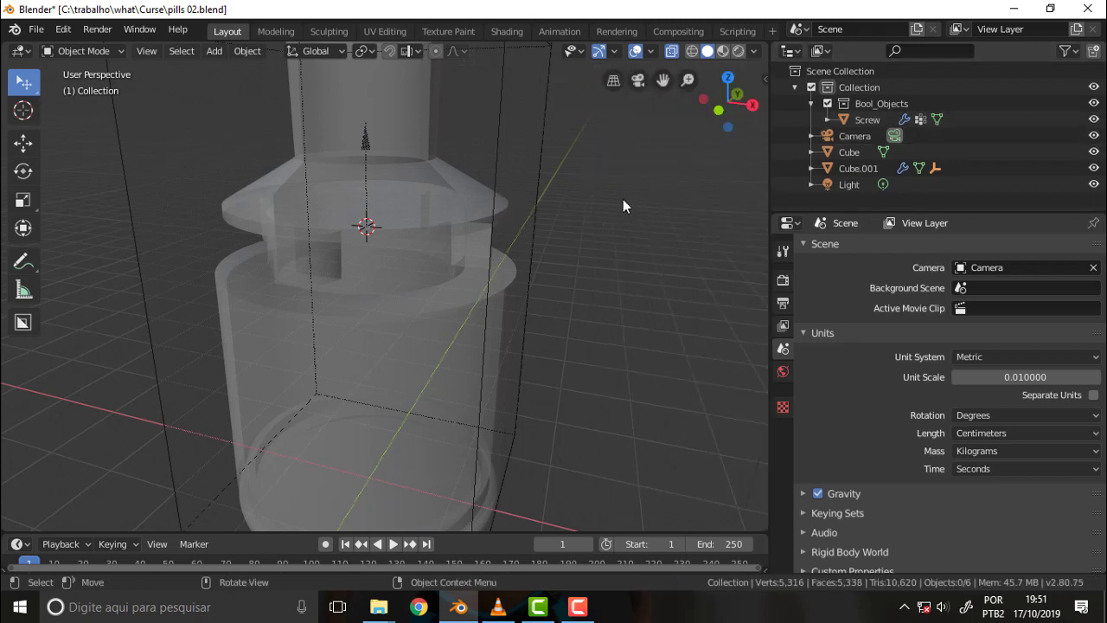
key(shift+q)
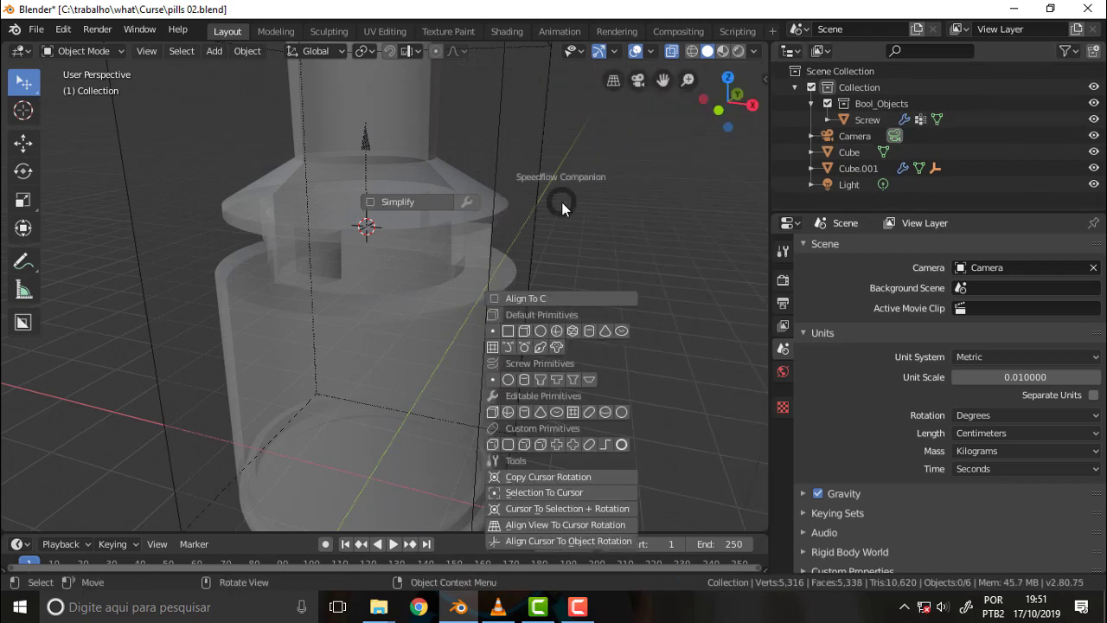
click(494, 382)
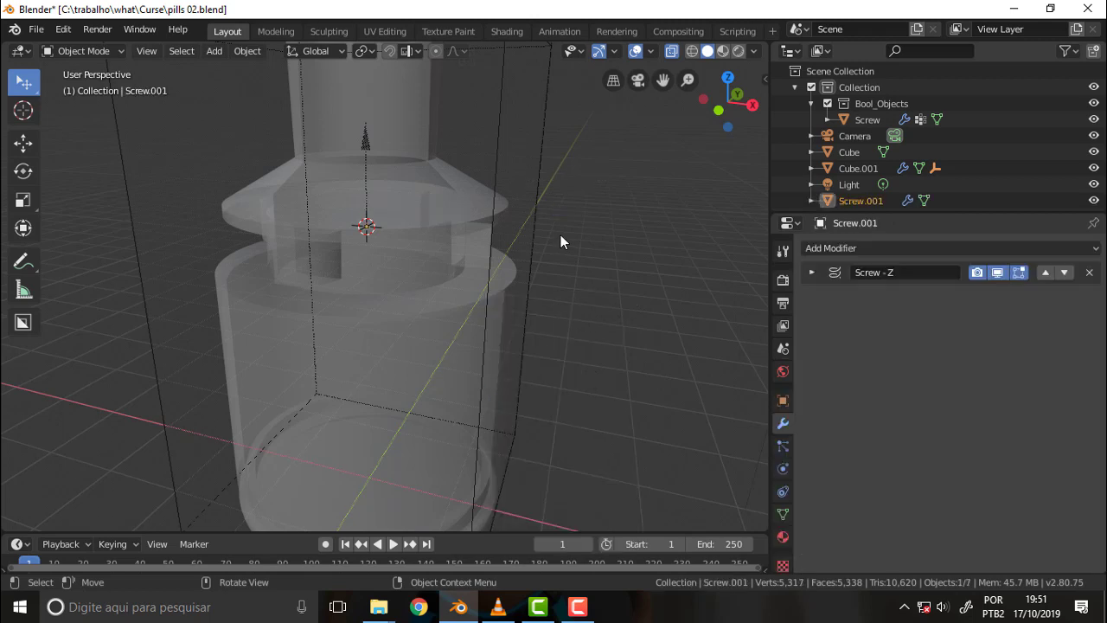
Step: Raise the new circle 0.2457 cm along Z, then lower it 0.09266 cm into the cap's slot
key(g)
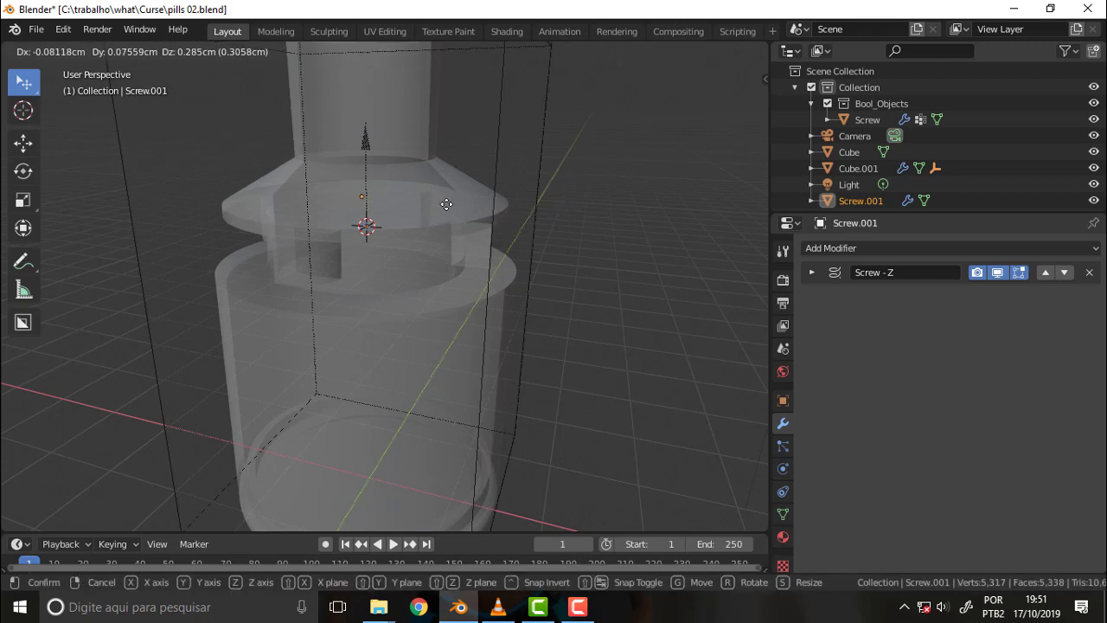
key(z)
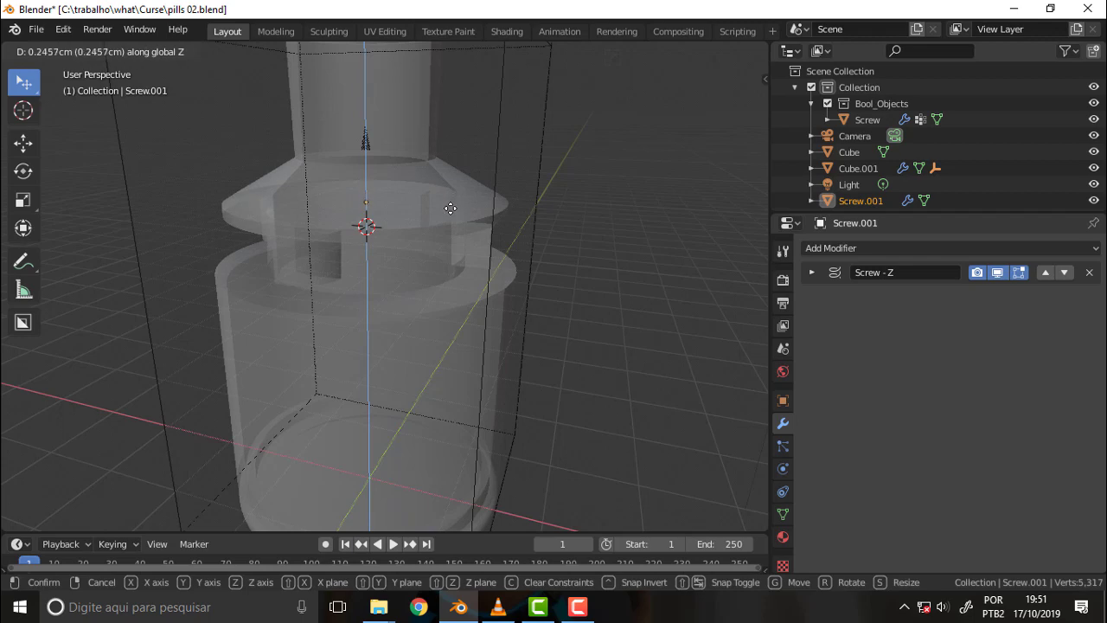
click(451, 212)
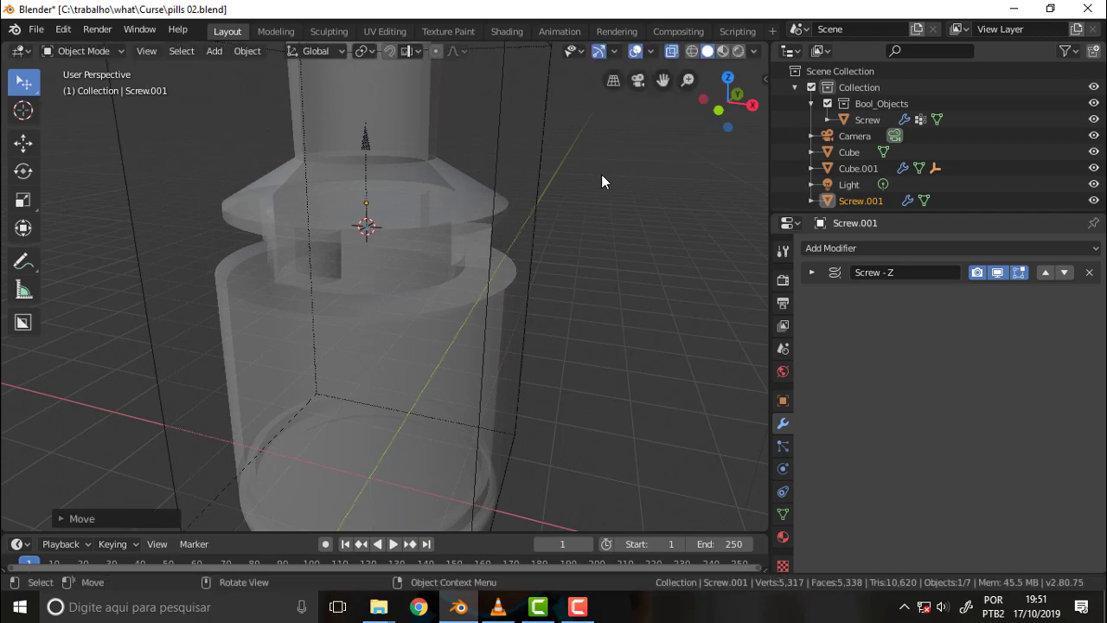
key(KP_1)
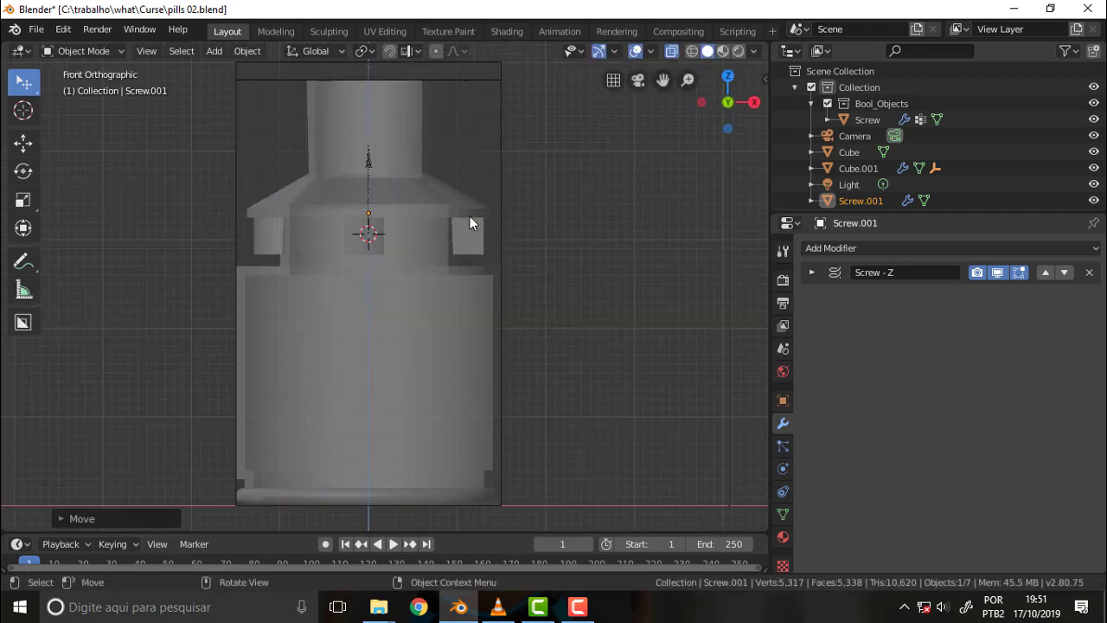
scroll(532, 207, up, 4)
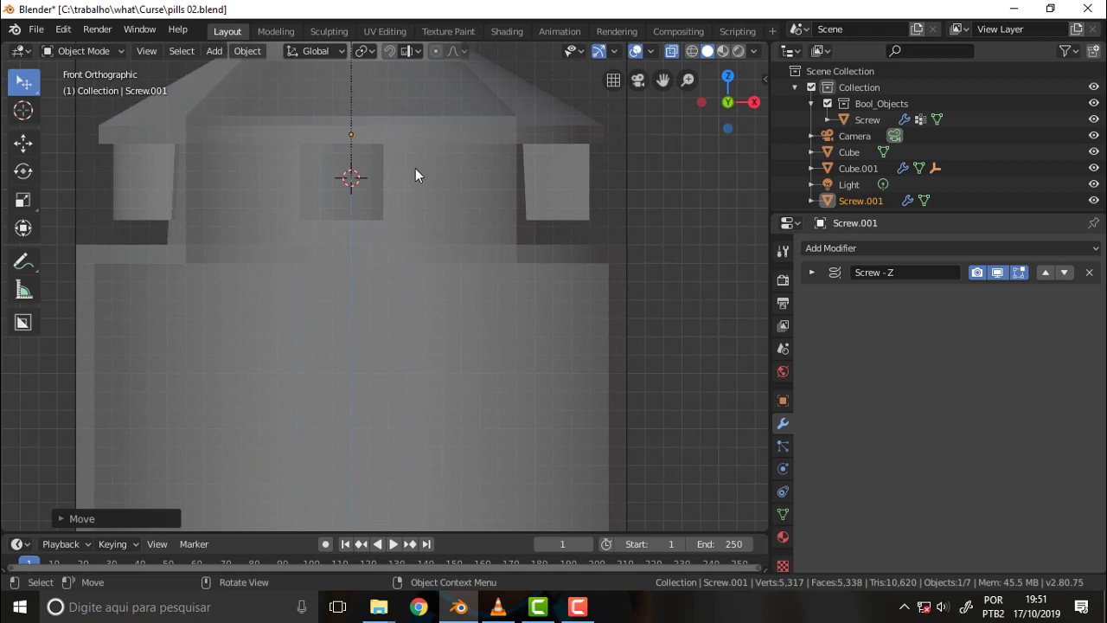
key(g)
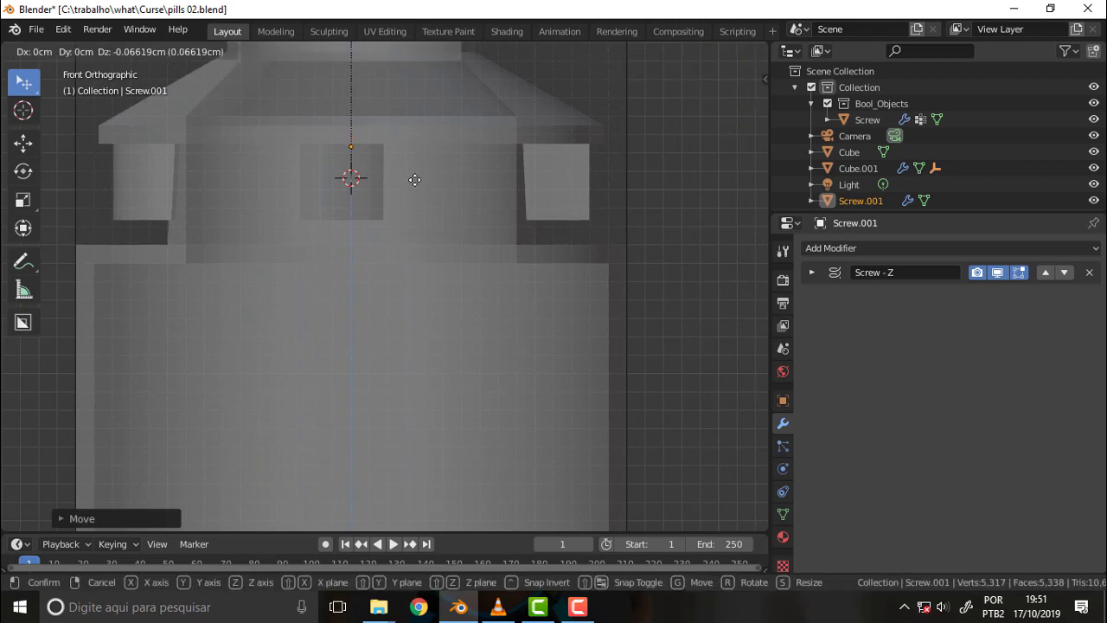
key(z)
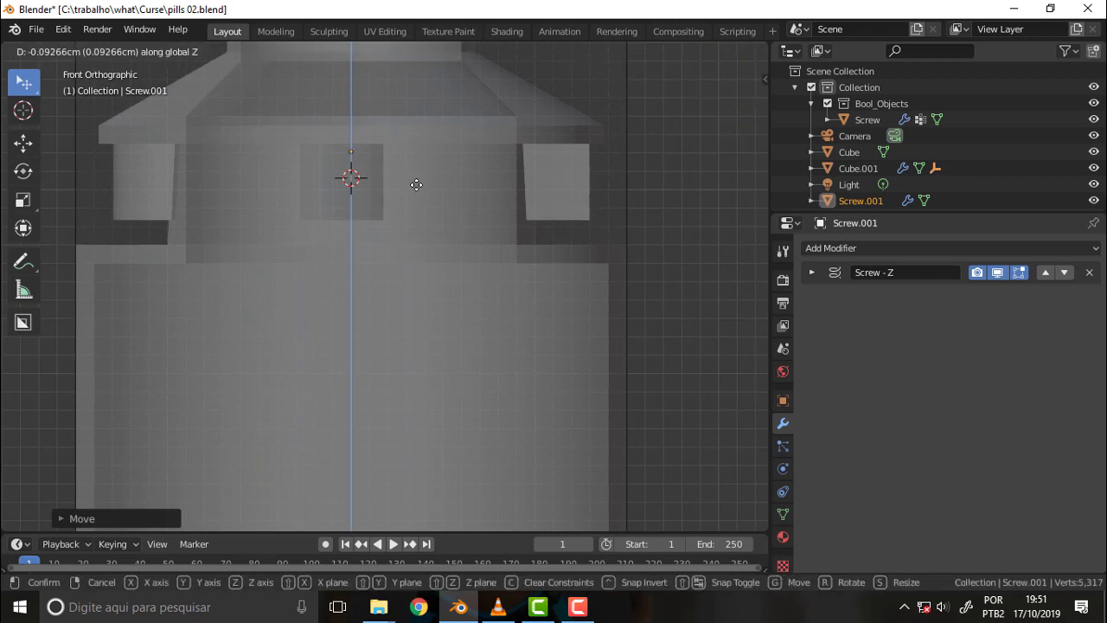
click(410, 177)
click(83, 51)
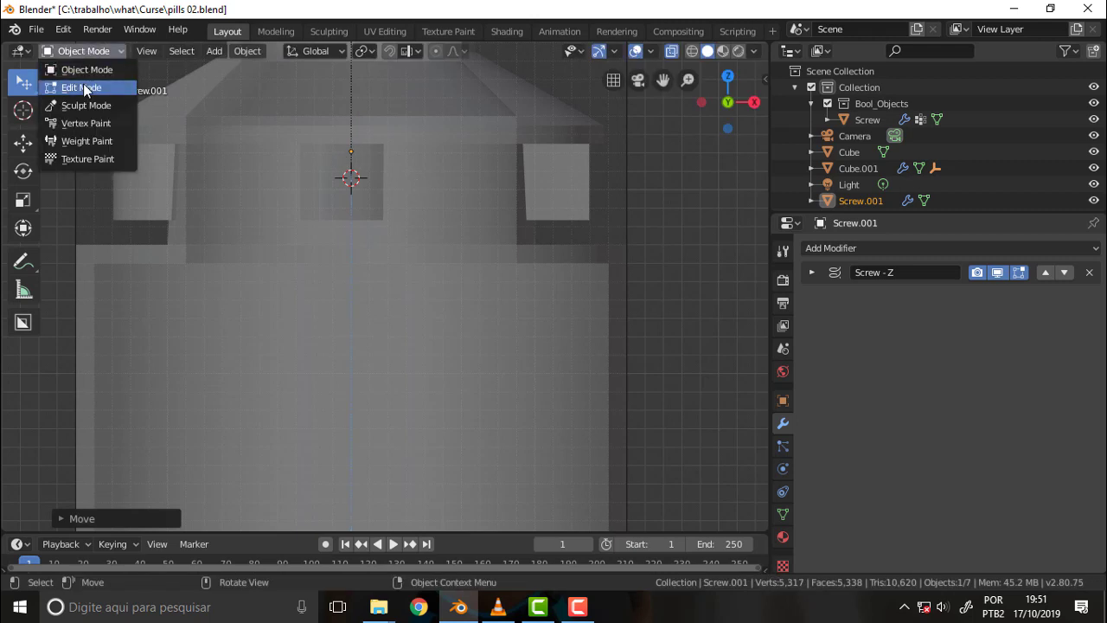
Step: In Edit Mode, extrude the circle's vertex downward along Z
click(87, 86)
key(g)
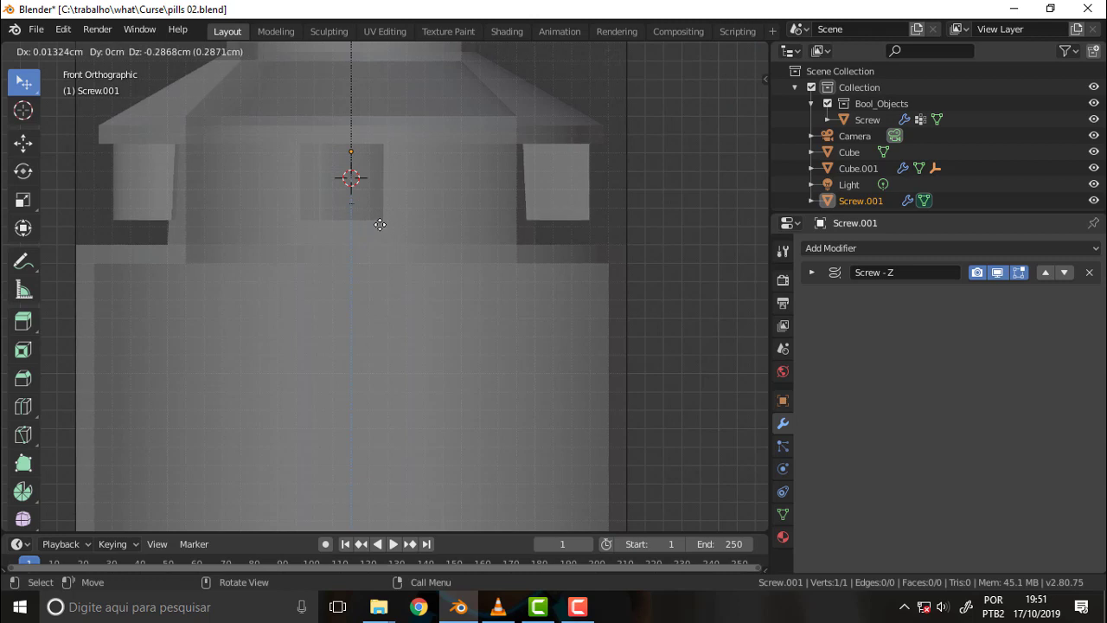
key(z)
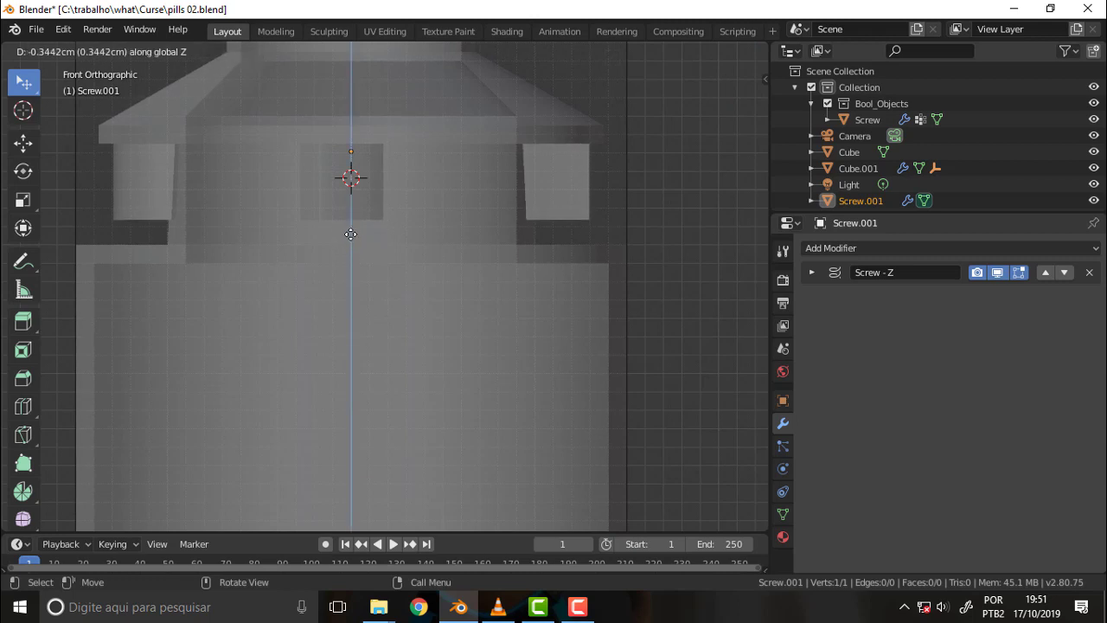
click(350, 233)
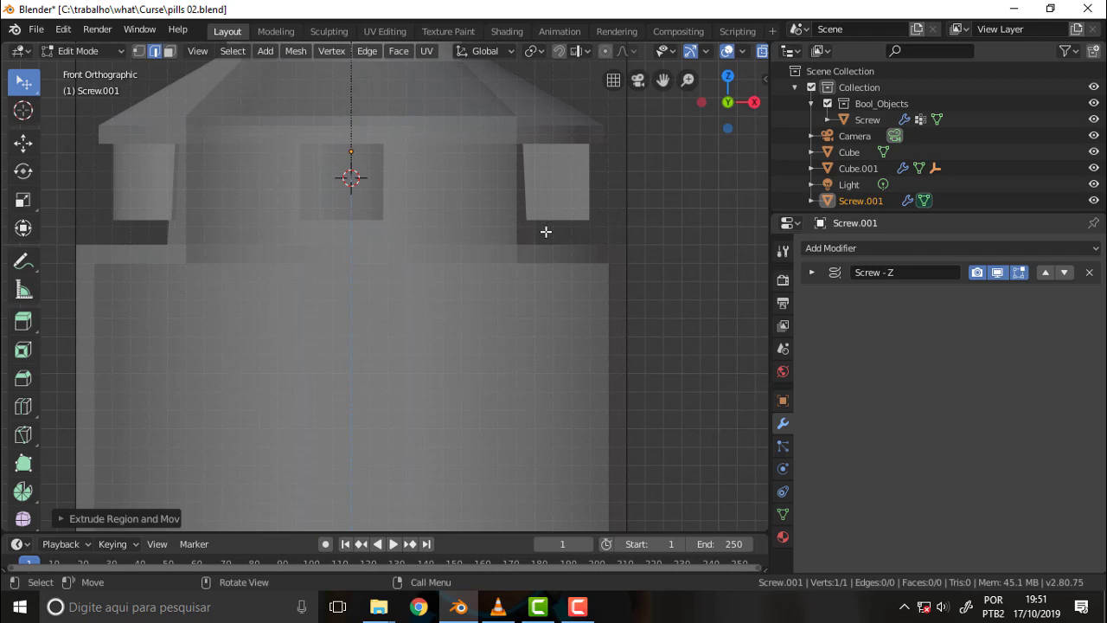
middle_drag(573, 173, 524, 259)
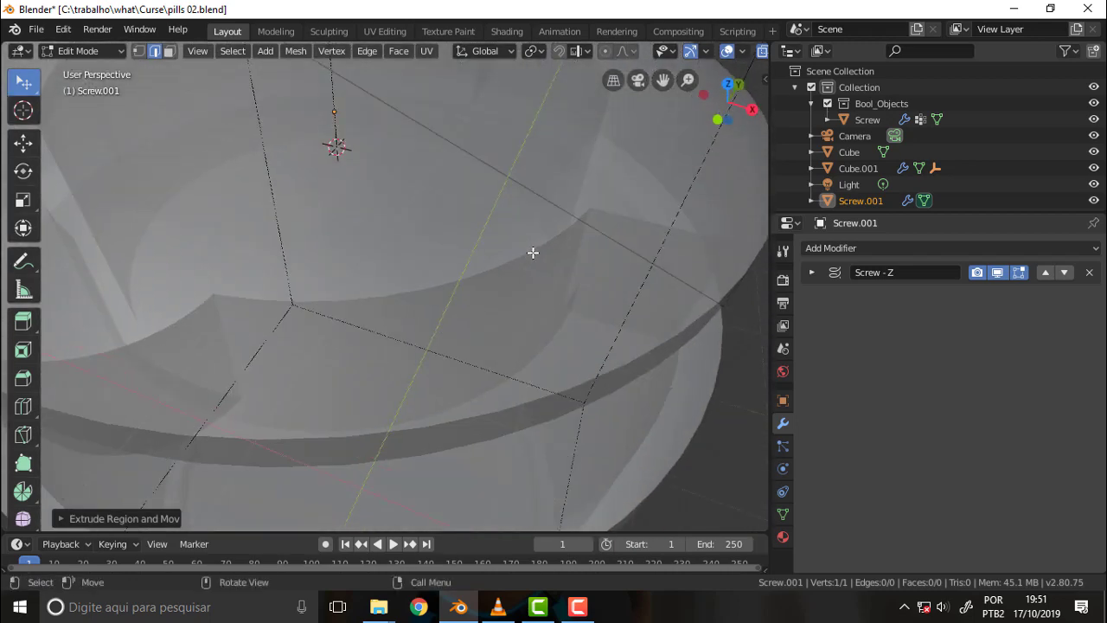
Step: Add a Displace - X - VGROUP modifier with strength about 2.86 under Screw - Z
key(shift+space)
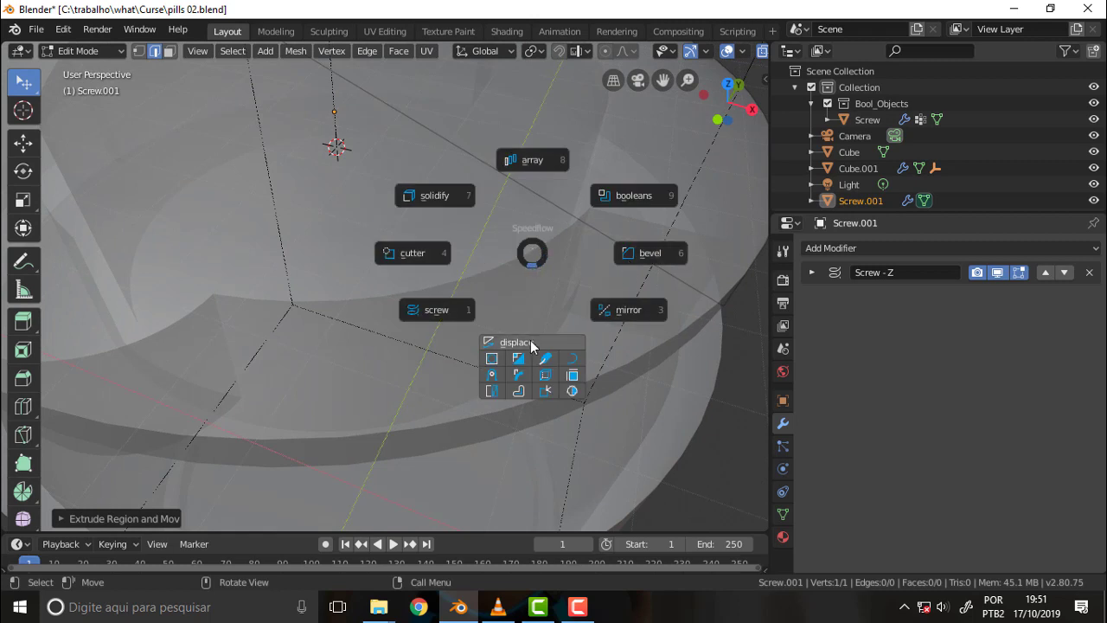
click(519, 341)
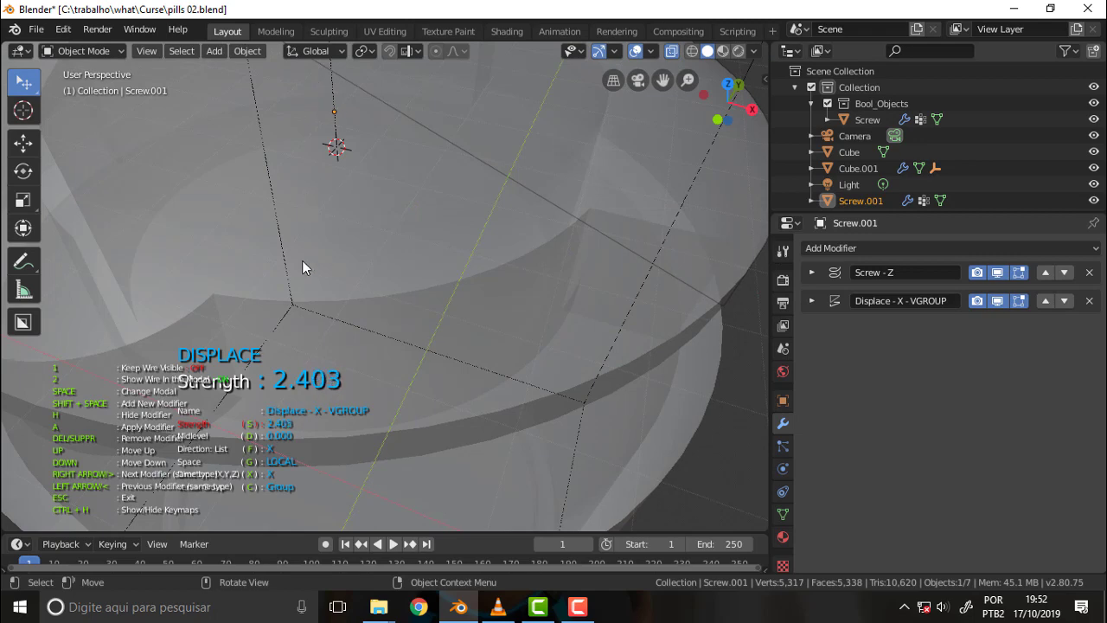
key(n)
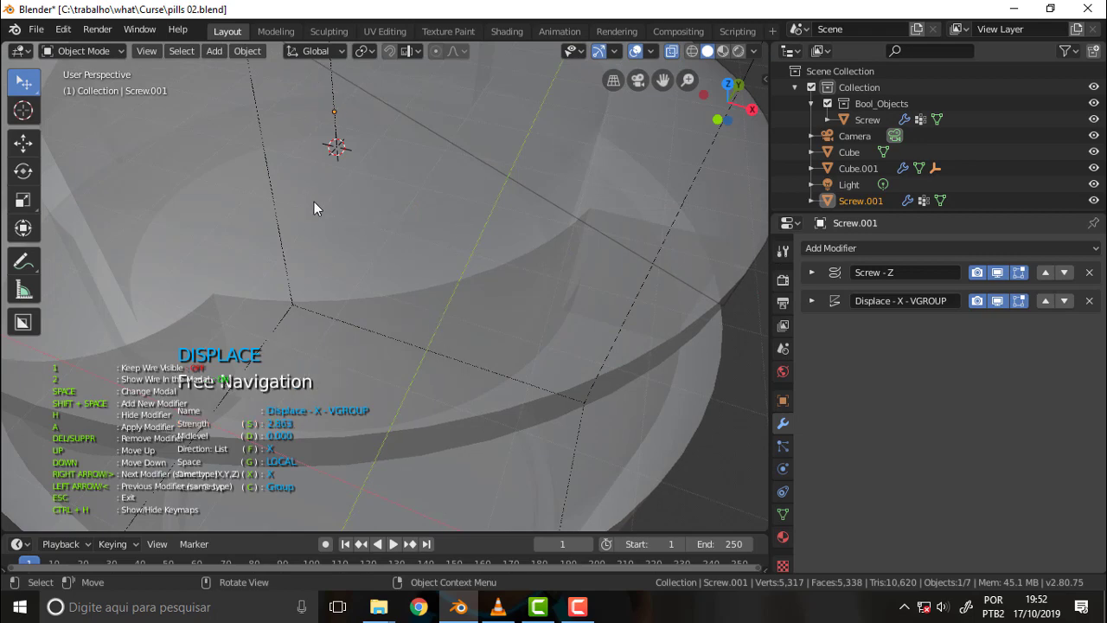
scroll(442, 175, down, 4)
scroll(446, 181, down, 2)
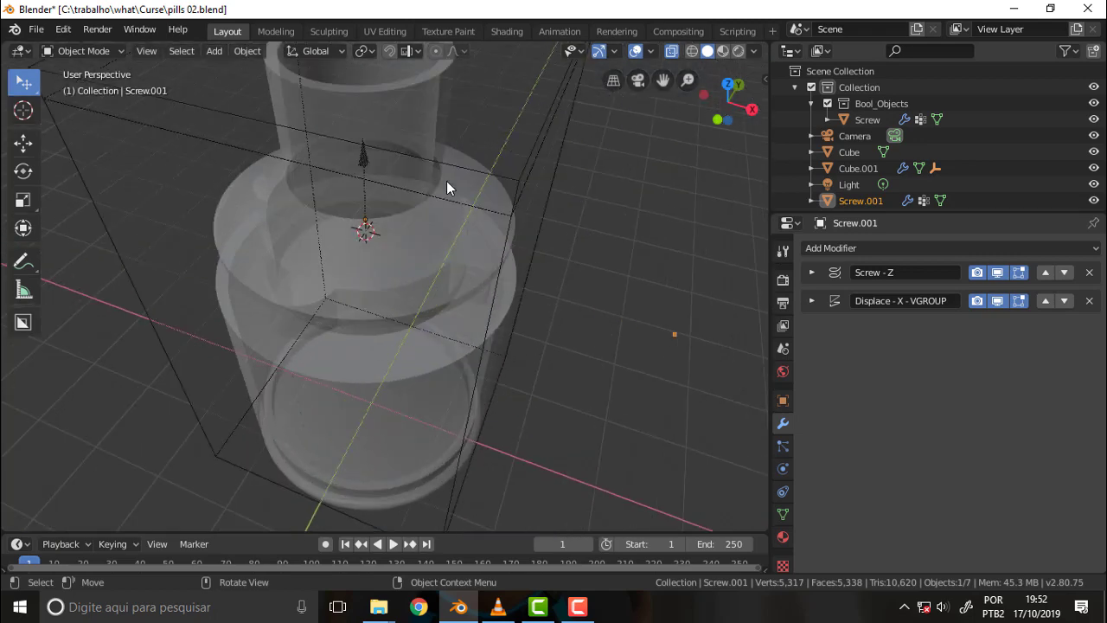
mouse_move(596, 258)
middle_down()
mouse_move(491, 194)
mouse_move(634, 198)
middle_up()
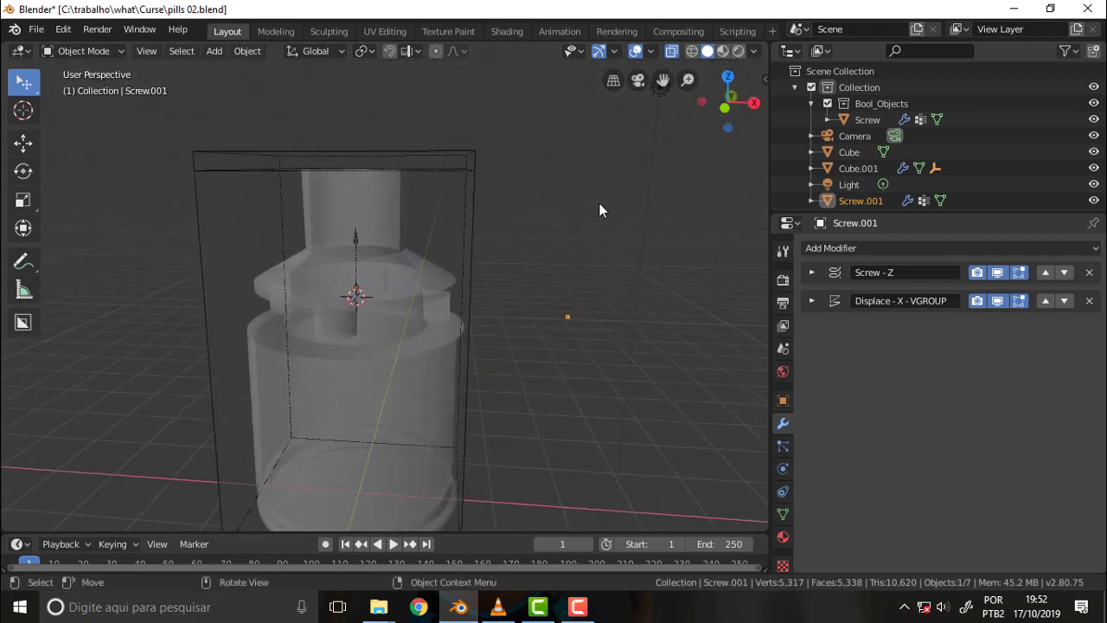
scroll(603, 205, up, 4)
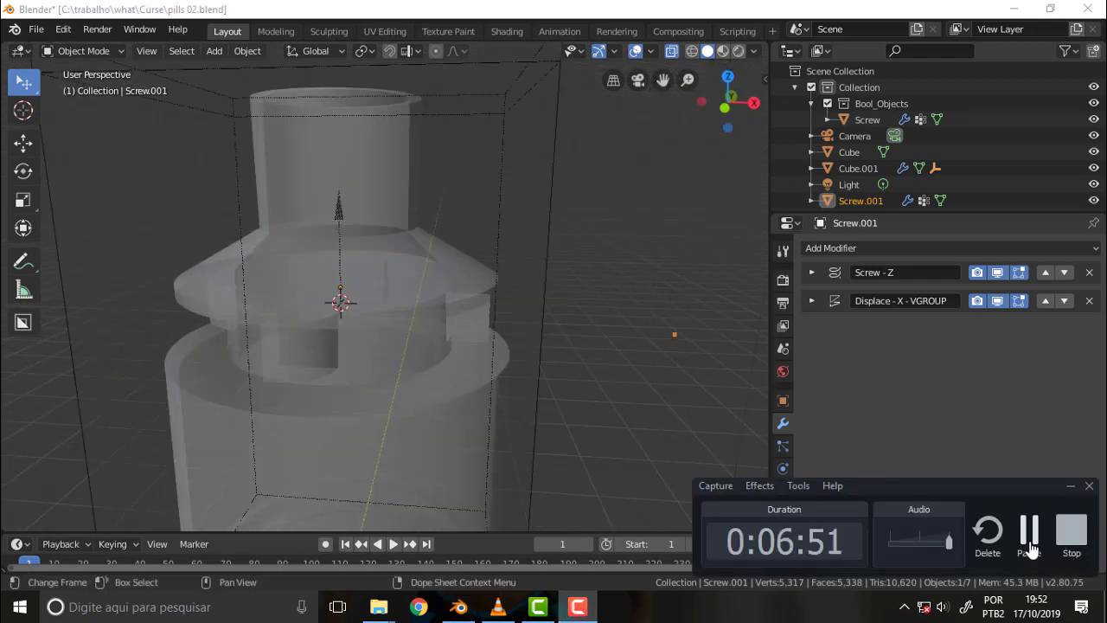
Step: Delete Screw.001, dismiss the Speedflow menu, then select and deselect the original Screw
key(Delete)
key(alt+z)
key(alt+z)
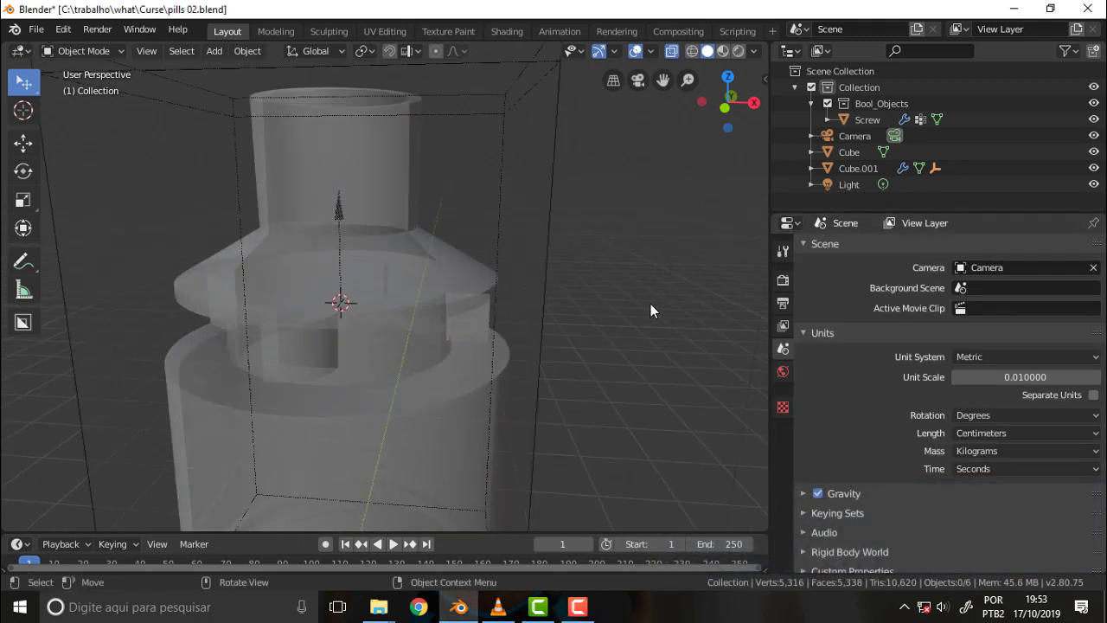
drag(663, 80, 561, 203)
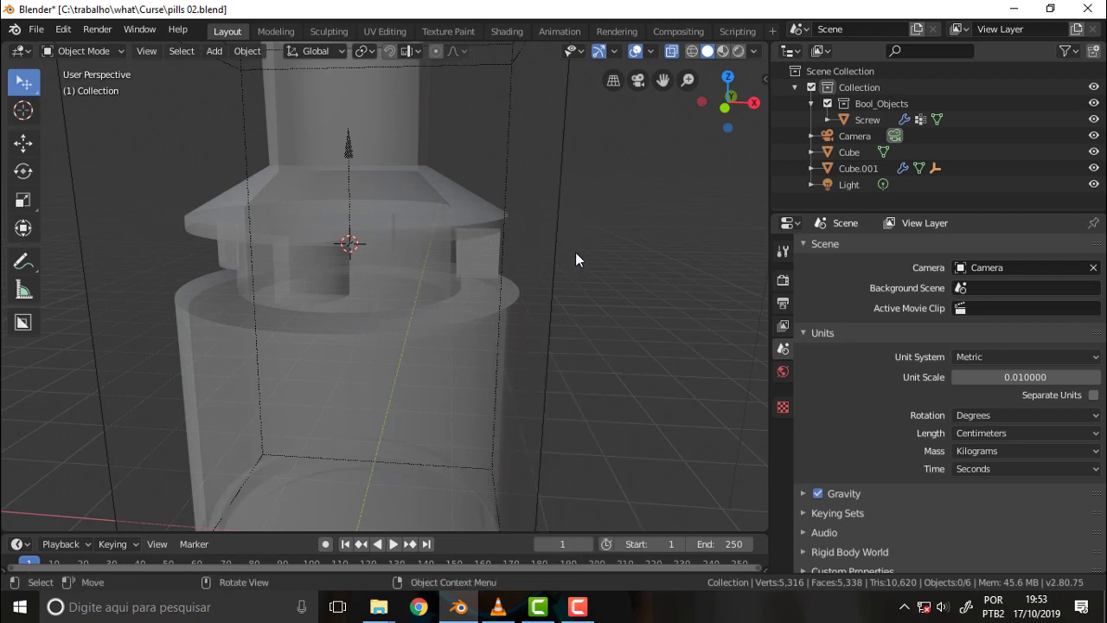
key(shift+space)
key(shift+space)
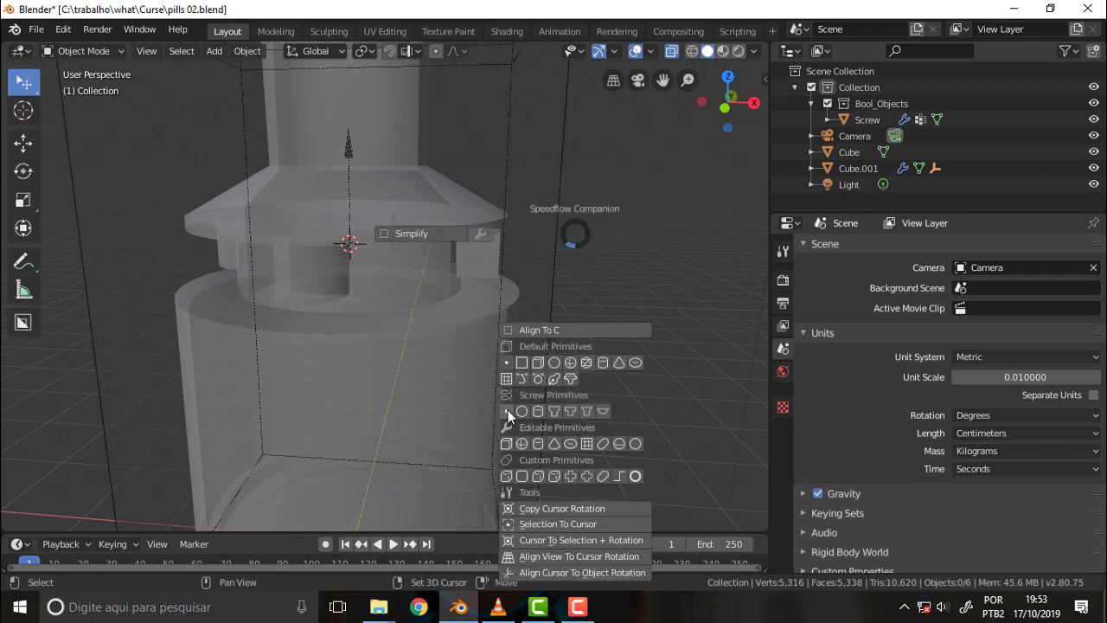
key(Escape)
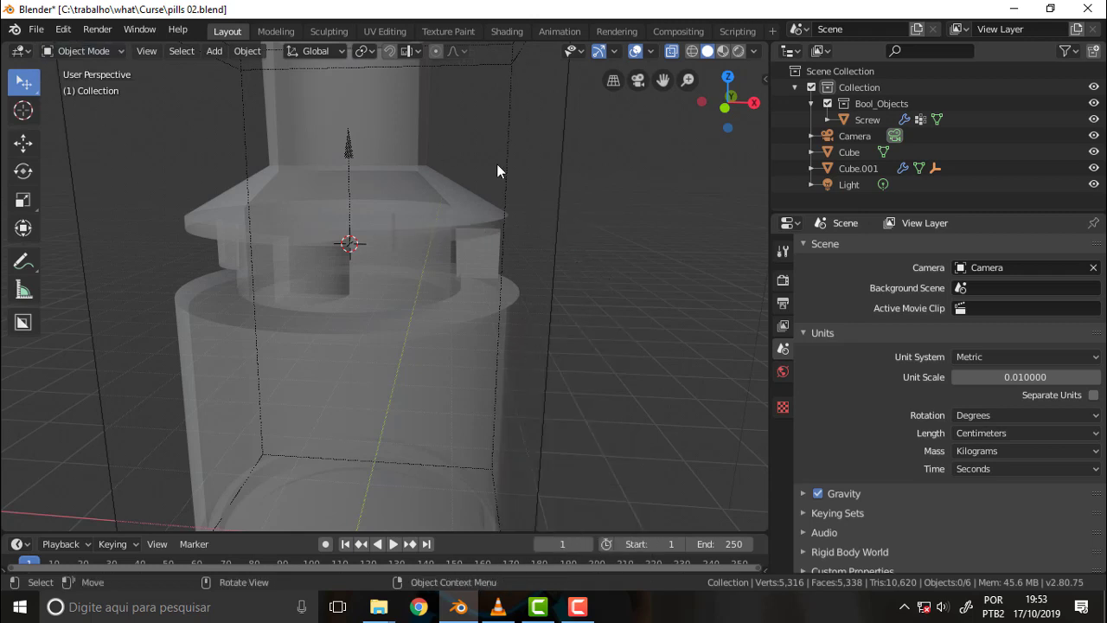
click(519, 182)
click(618, 178)
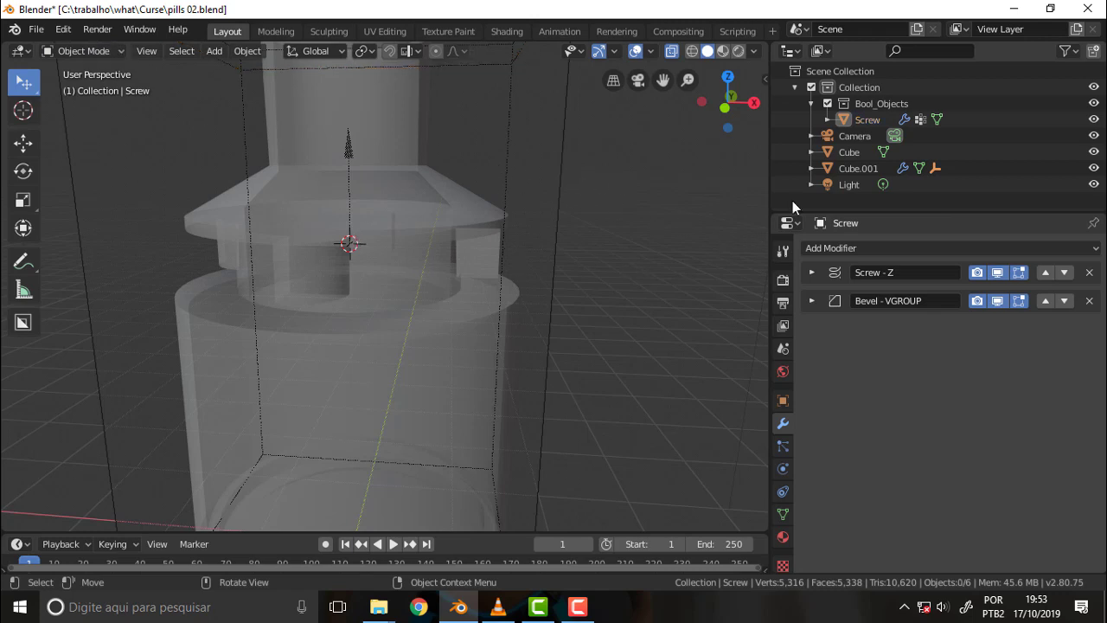
Step: Inspect Cube and Cube.001, then add a new Speedflow screw primitive to Bool_Objects
click(868, 105)
click(563, 206)
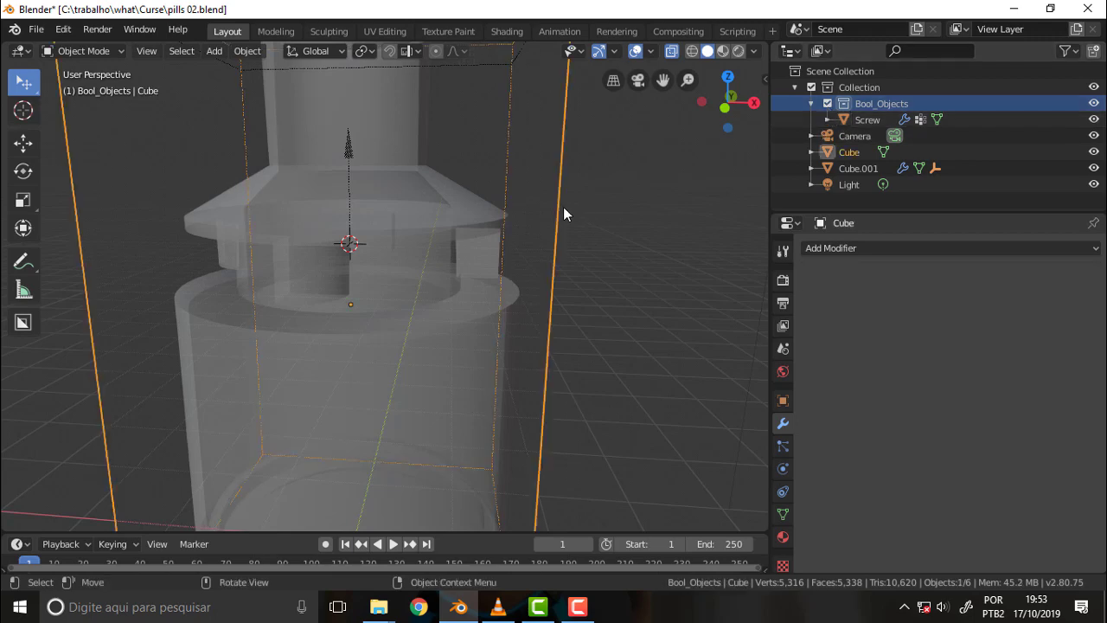
click(454, 234)
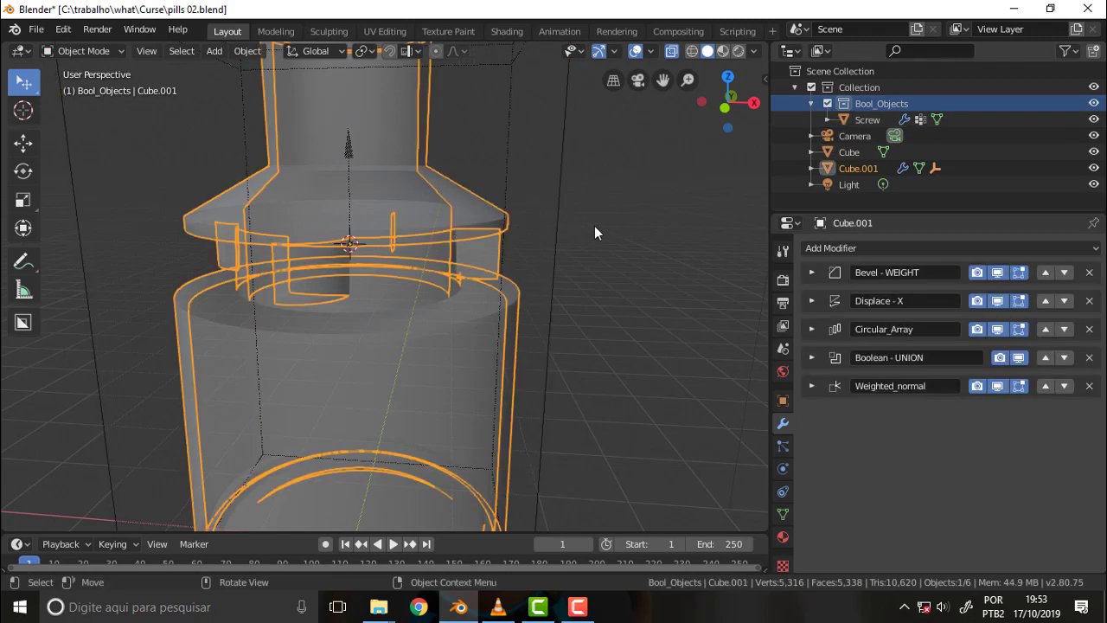
click(644, 215)
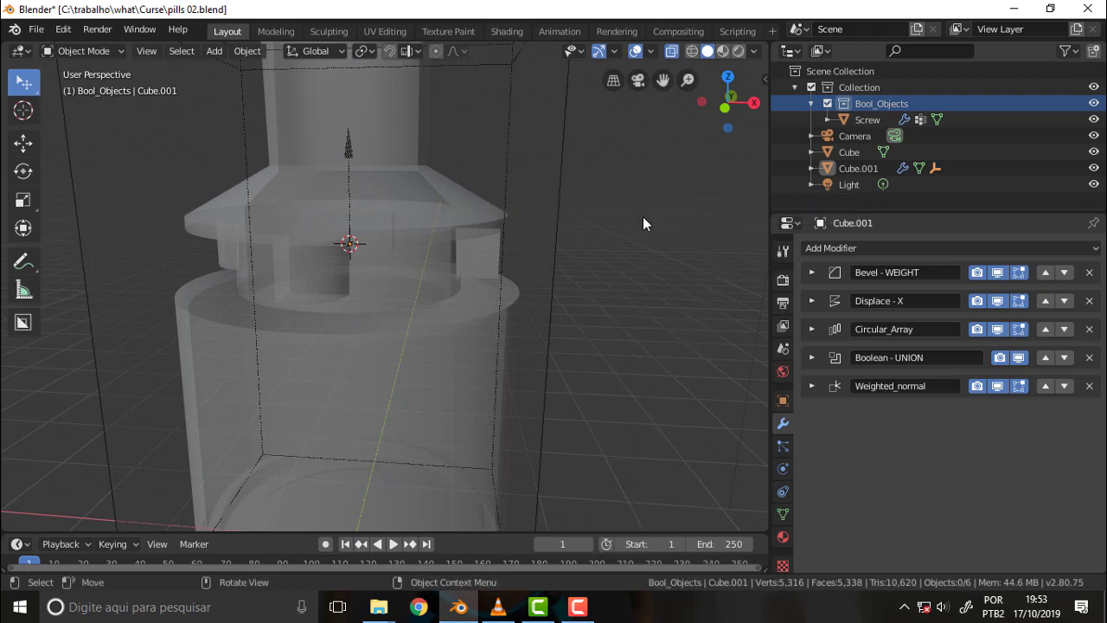
key(shift+space)
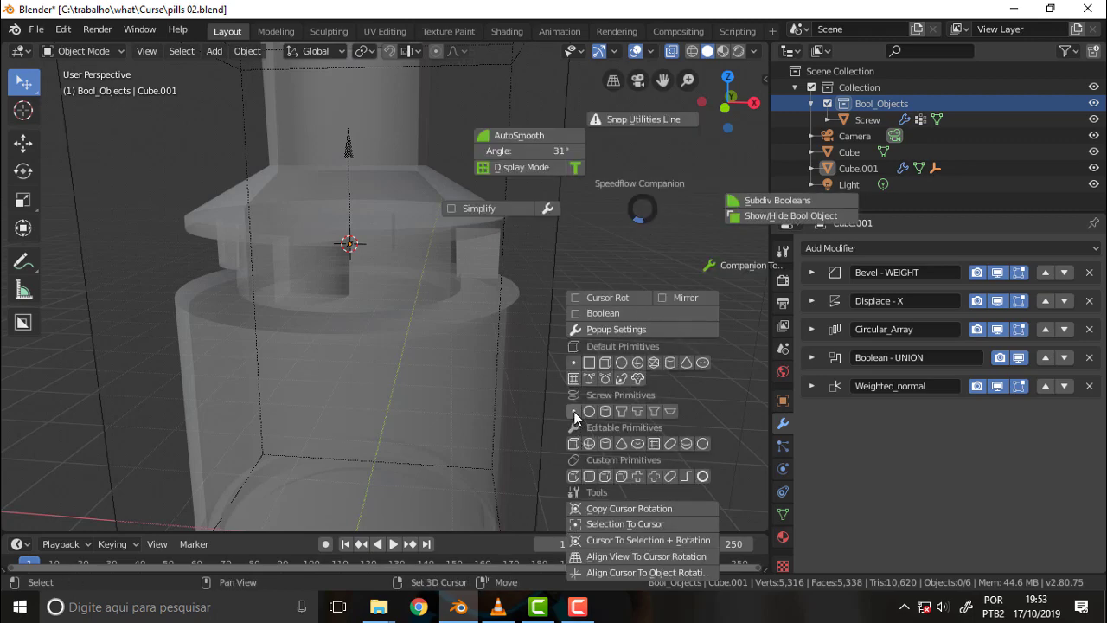
click(576, 412)
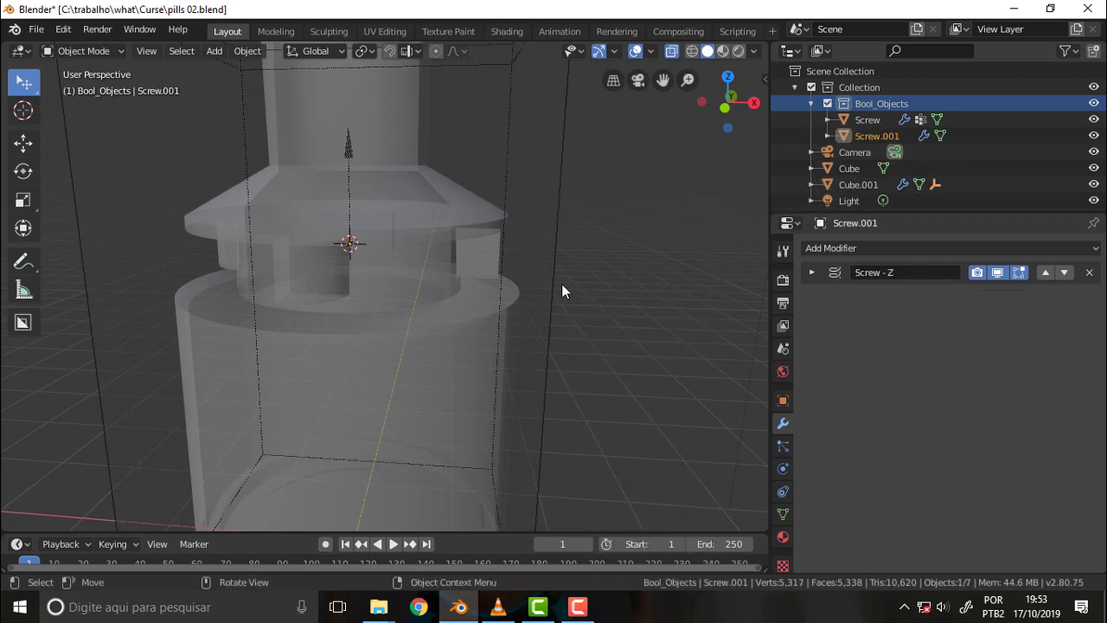
Step: Switch Screw.001 into Edit Mode and move its vertex along Z
click(82, 51)
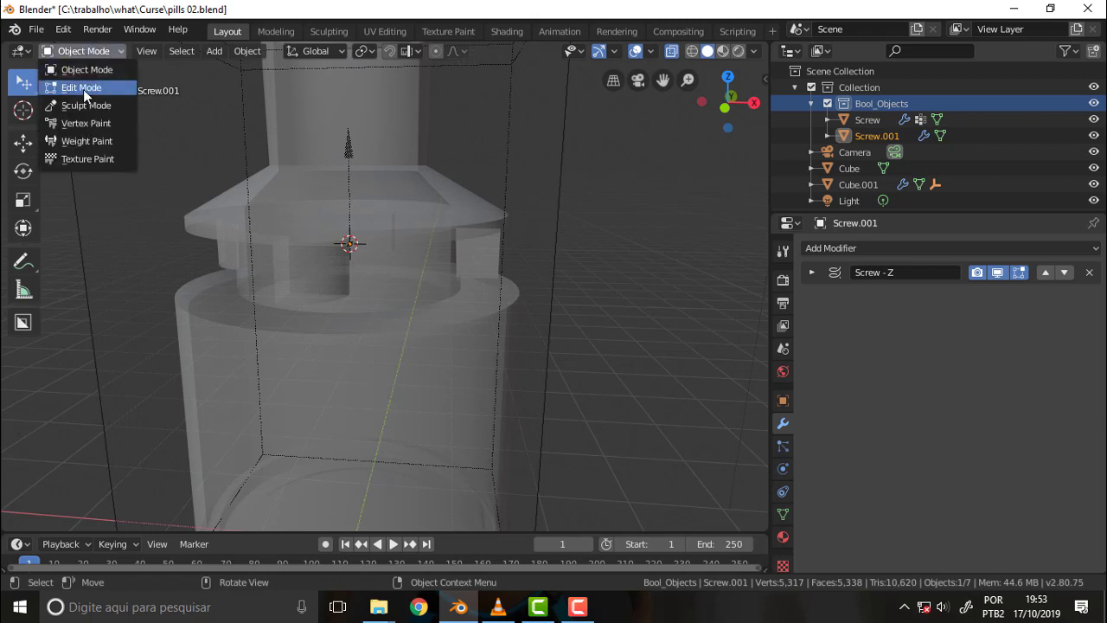
click(84, 88)
key(g)
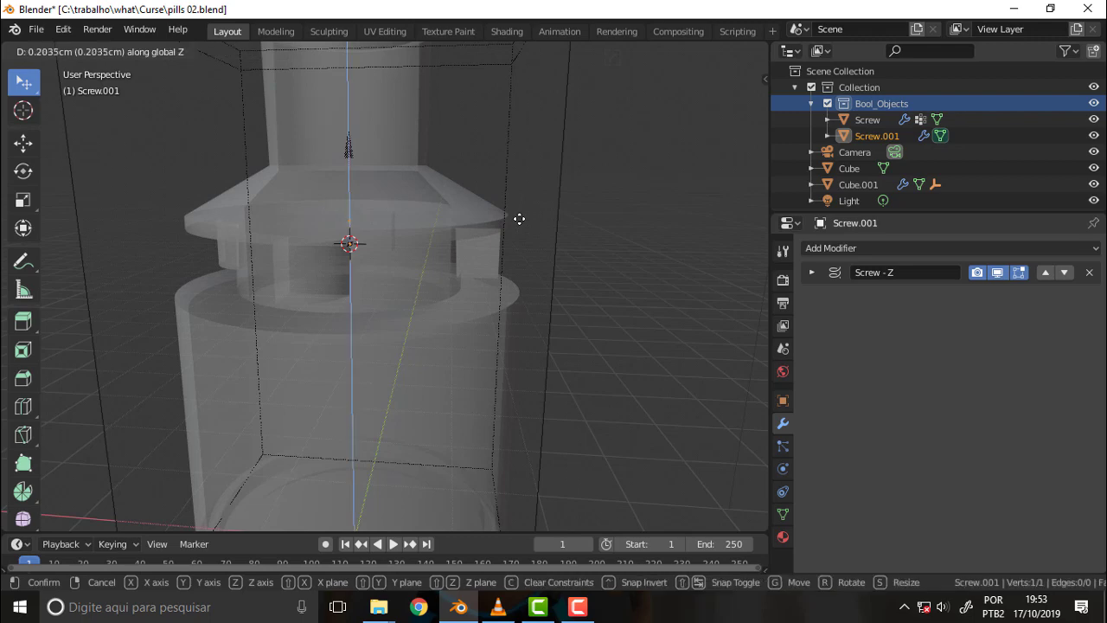
click(518, 216)
middle_drag(564, 203, 604, 176)
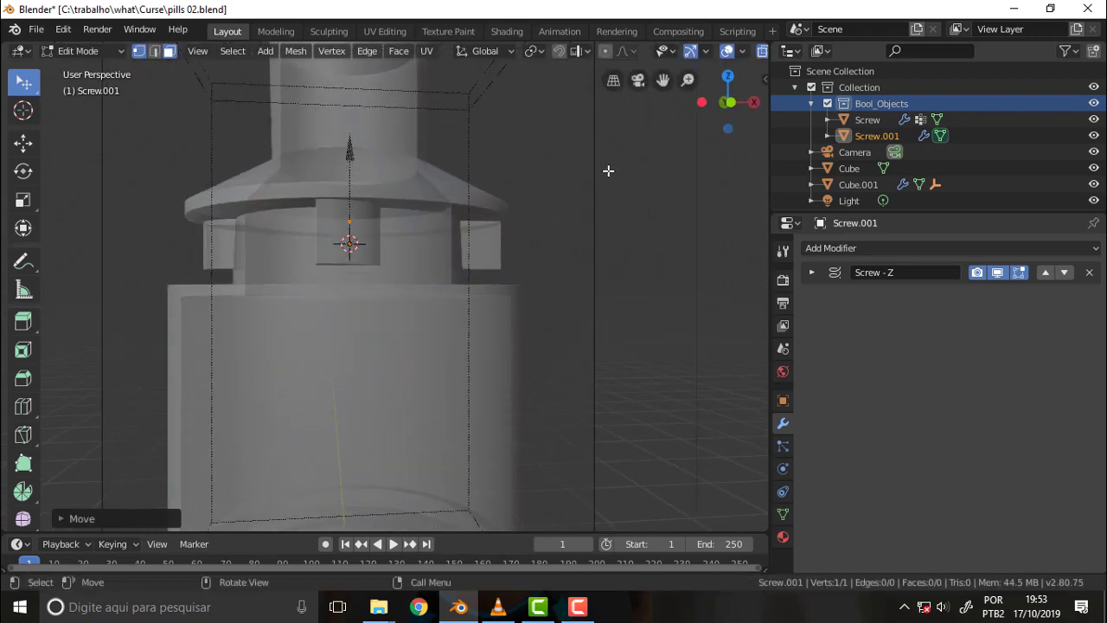
Step: Delete Screw.001 from the Outliner, and undo an accidental deletion of Screw
click(877, 136)
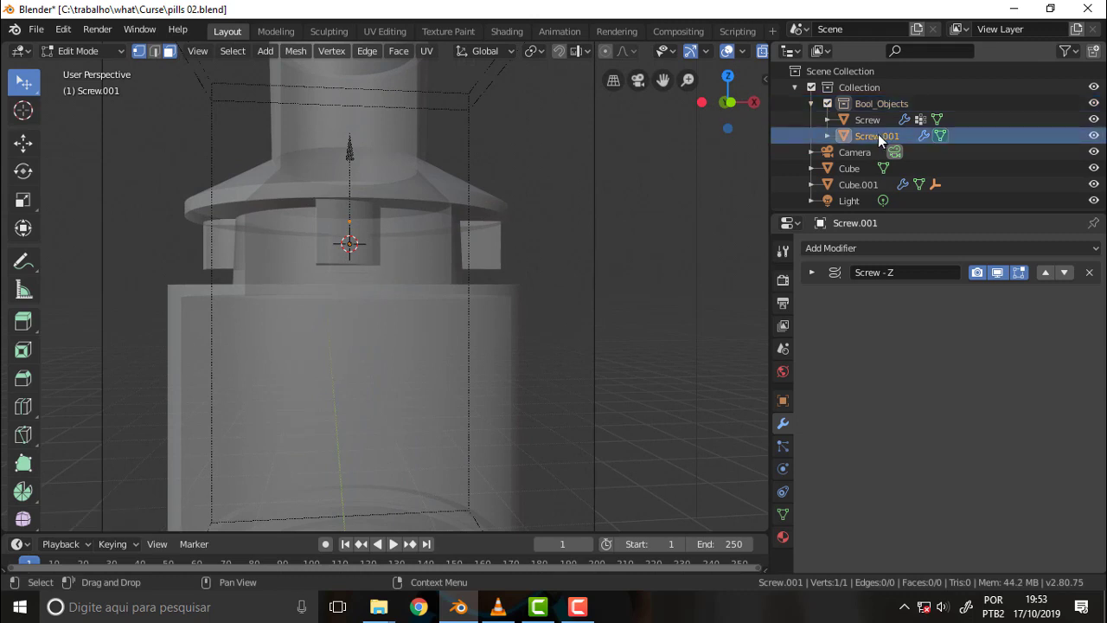
right_click(865, 134)
click(797, 173)
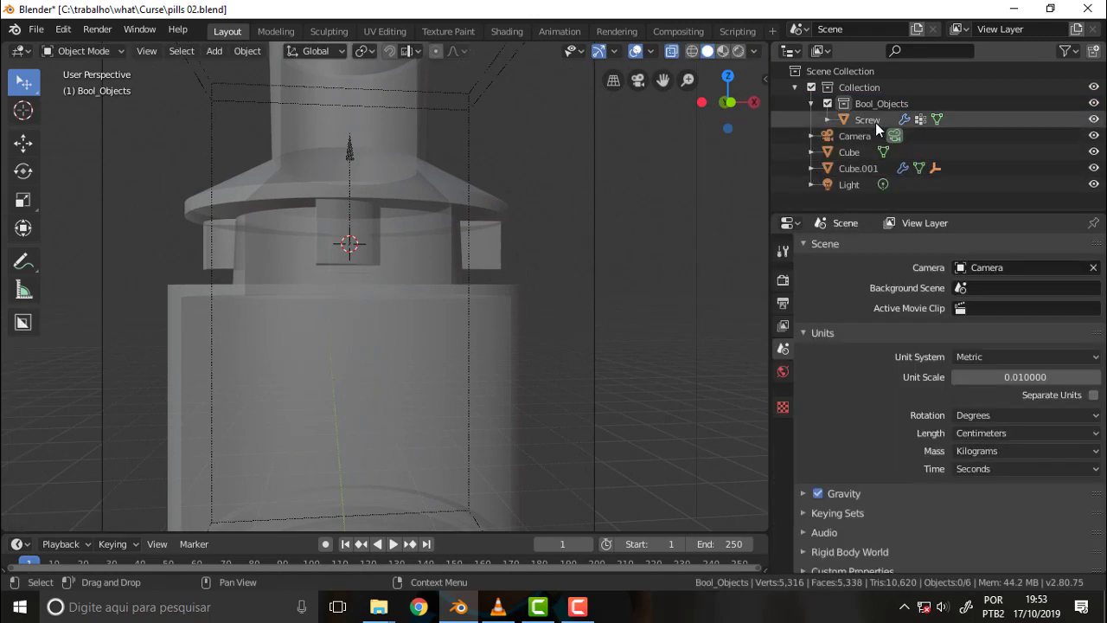
click(868, 120)
right_click(874, 126)
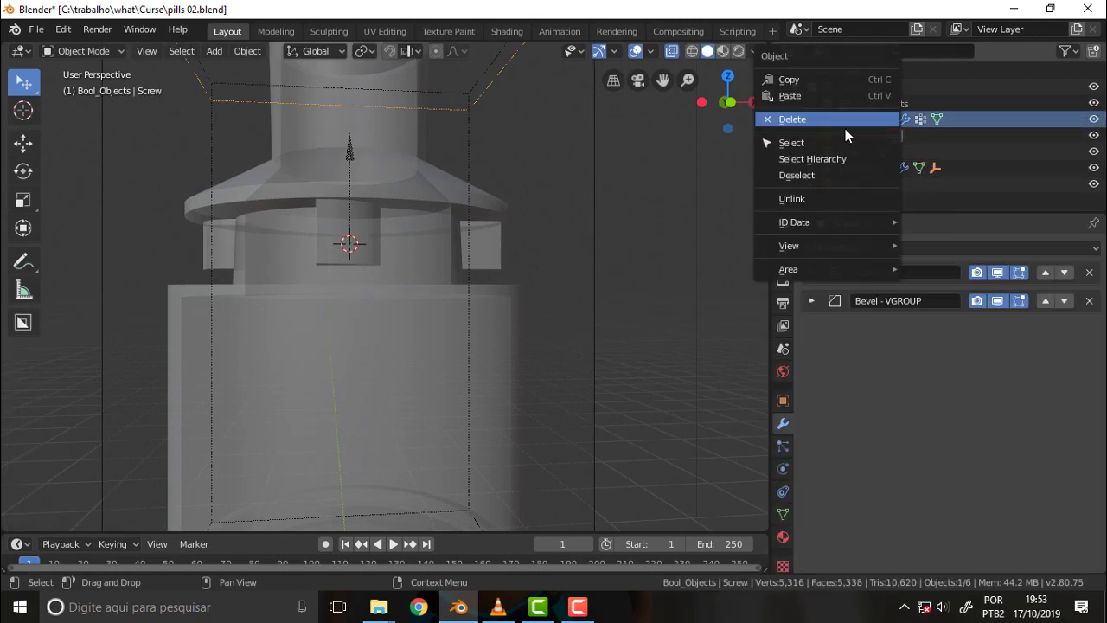
click(823, 122)
key(ctrl+z)
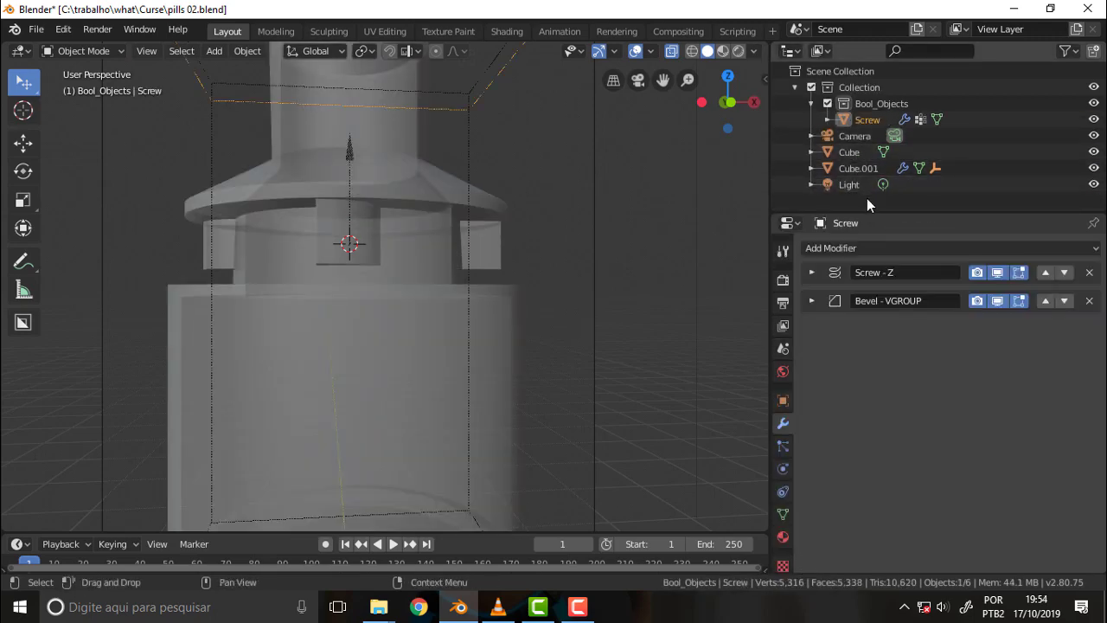
Step: Deselect Screw and add a new Speedflow screw primitive, Screw.001
click(593, 214)
mouse_move(593, 214)
middle_down()
mouse_move(505, 329)
mouse_move(519, 277)
middle_up()
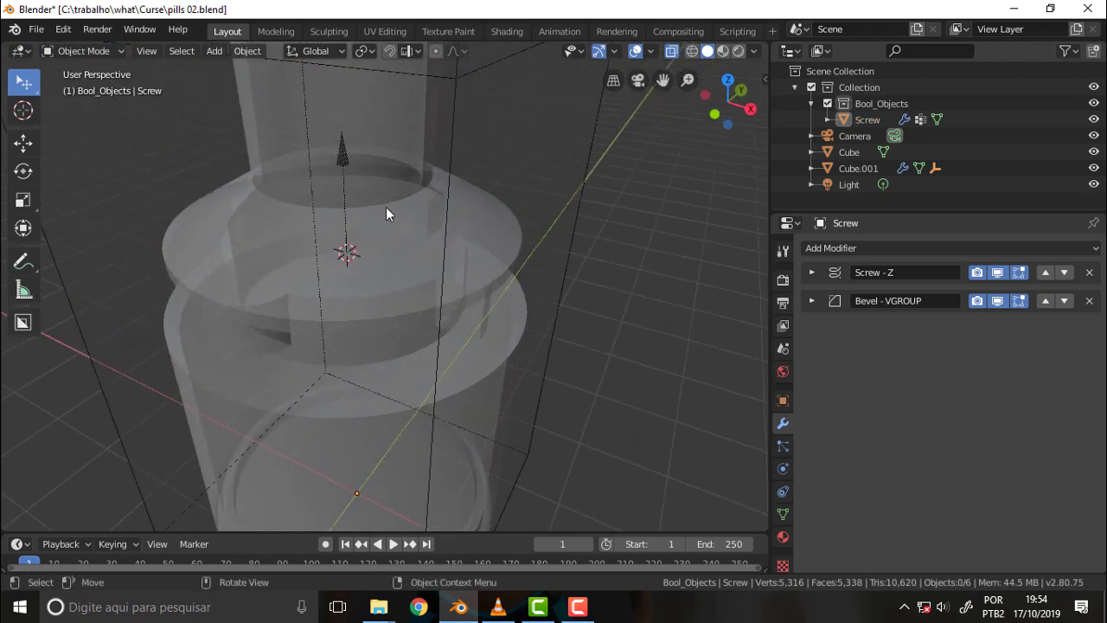
key(shift+space)
key(shift+space)
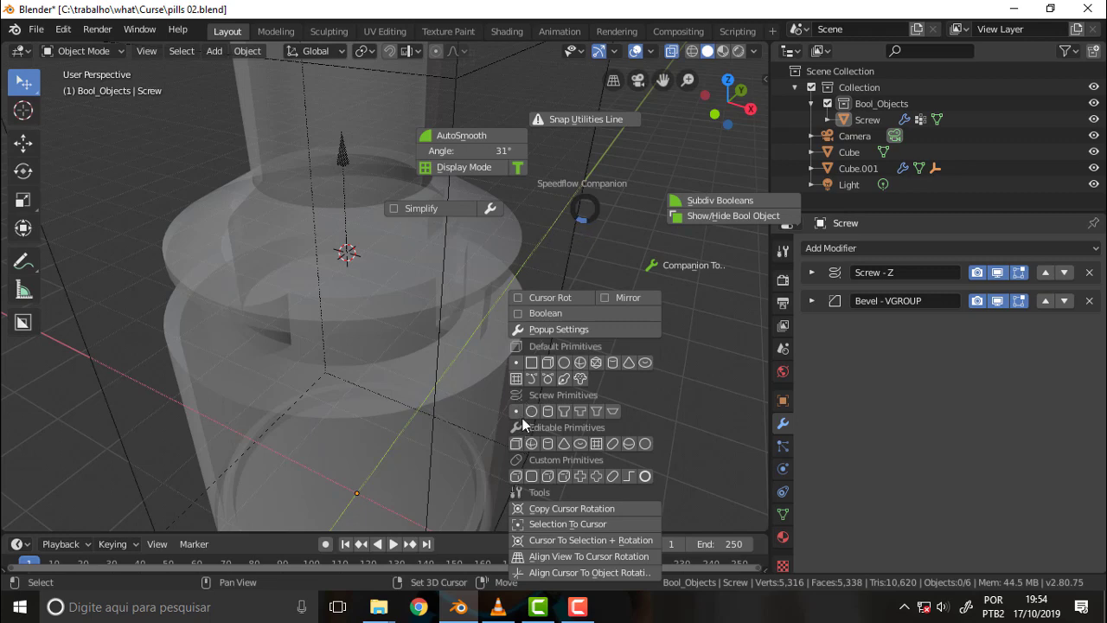
click(519, 410)
middle_drag(575, 264, 635, 229)
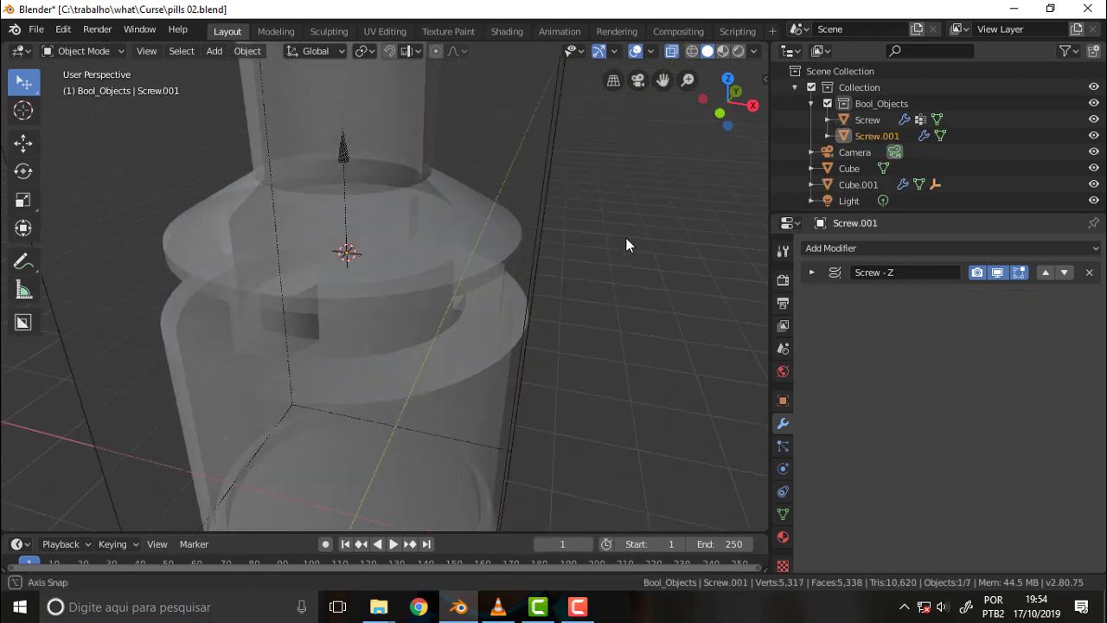
Step: In Edit Mode, move Screw.001's vertex along Z and extrude a second vertex downward
click(96, 57)
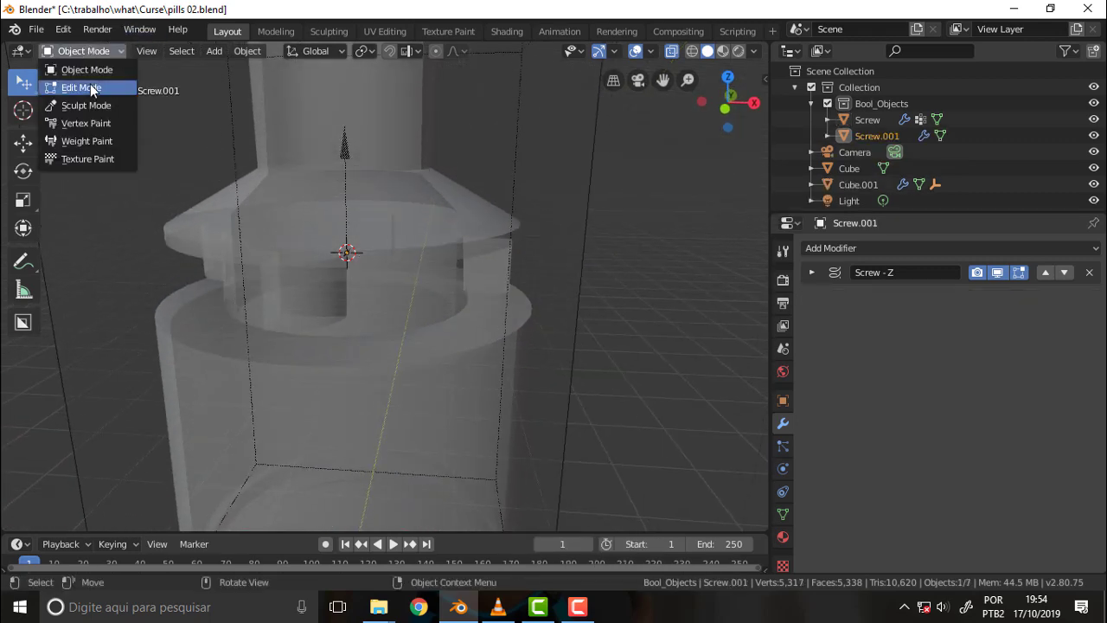
click(82, 90)
key(g)
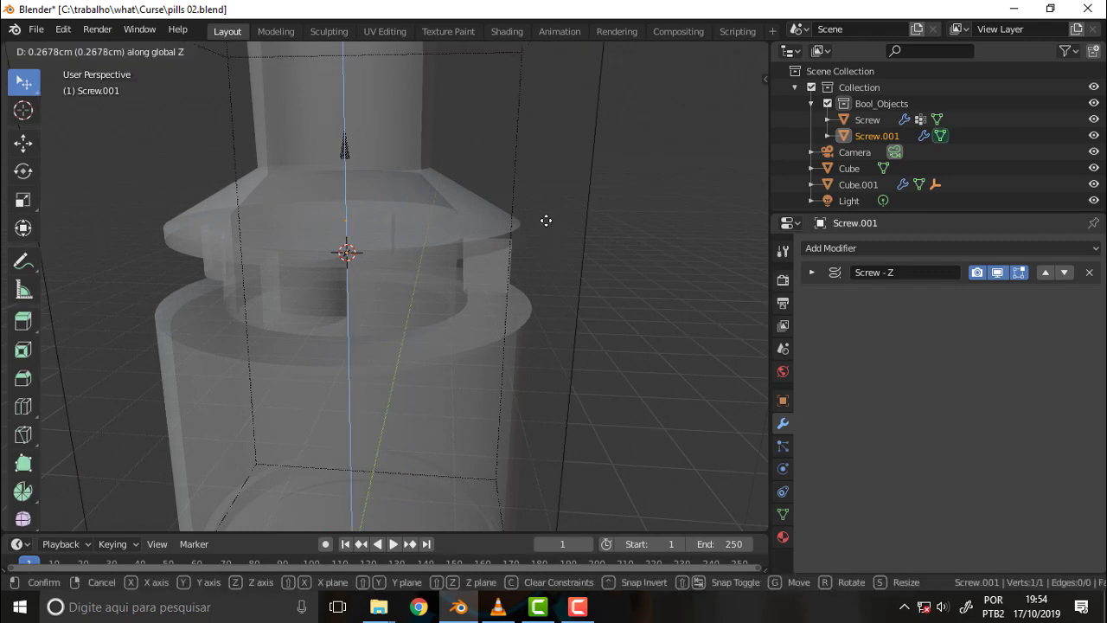
click(546, 228)
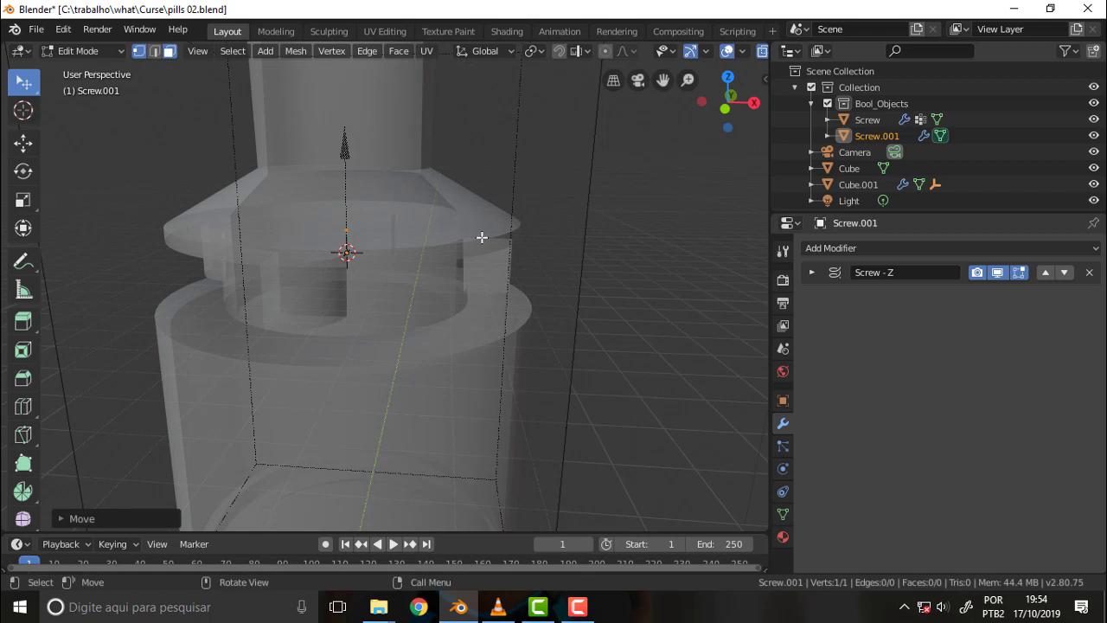
key(e)
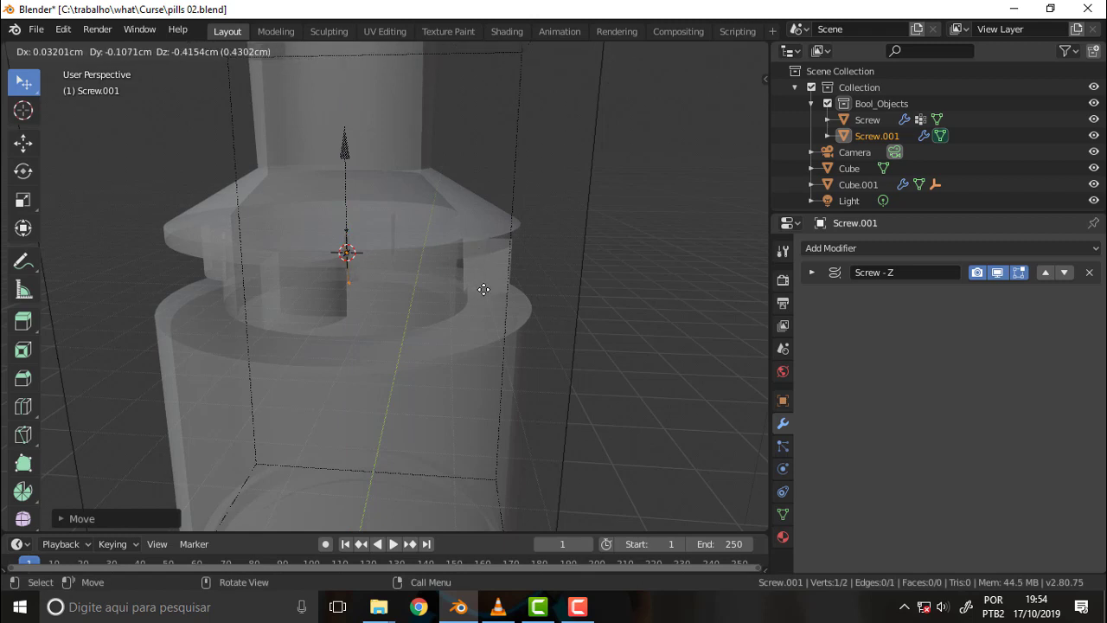
click(480, 300)
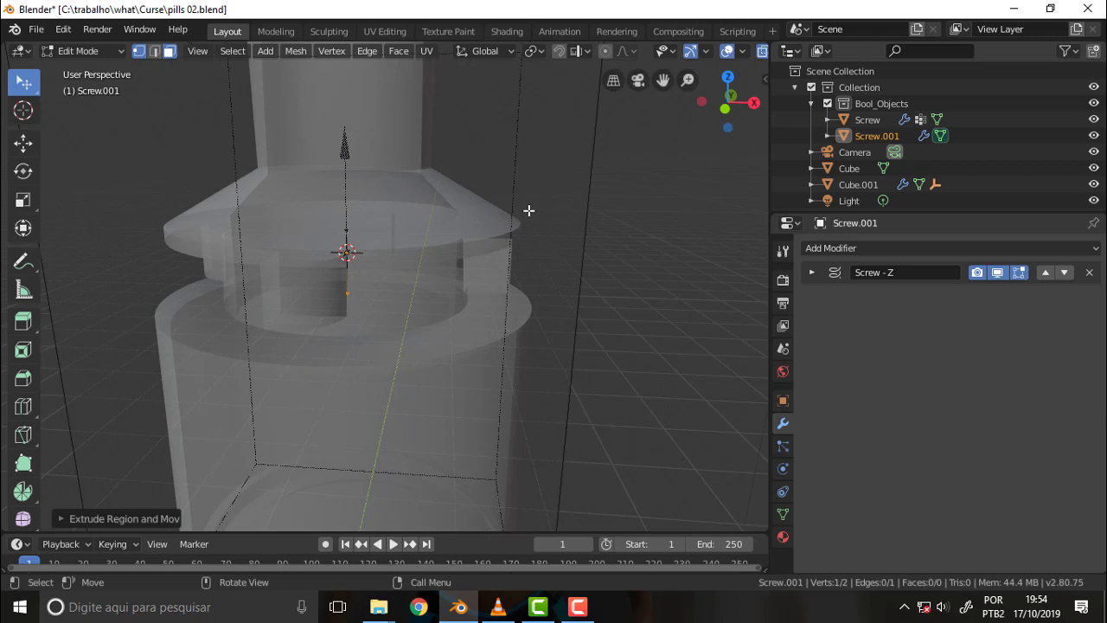
click(90, 52)
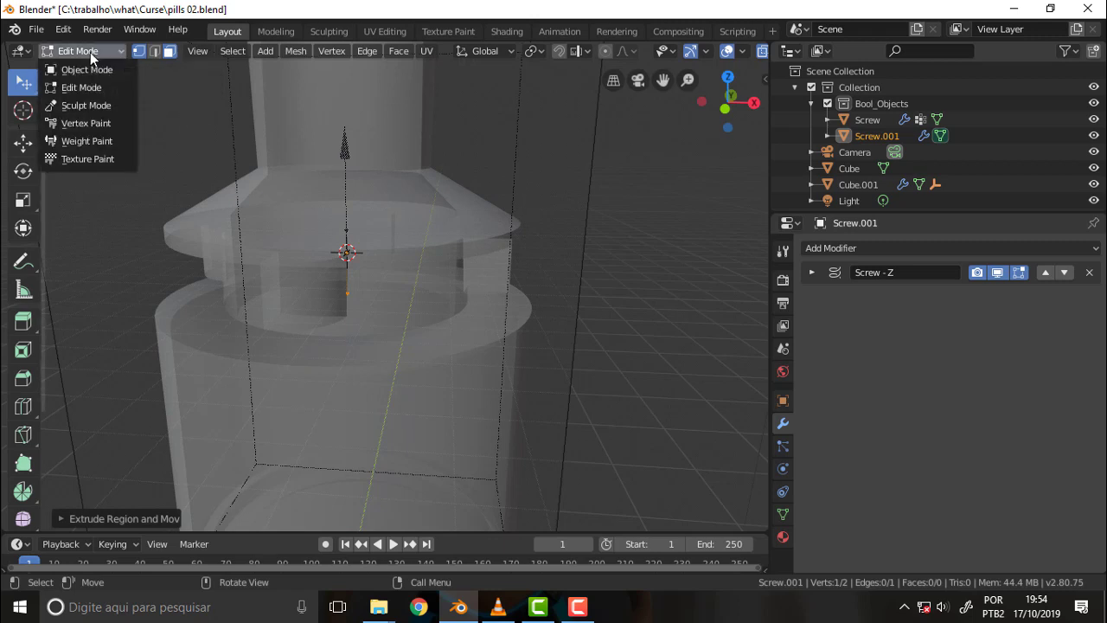
click(90, 66)
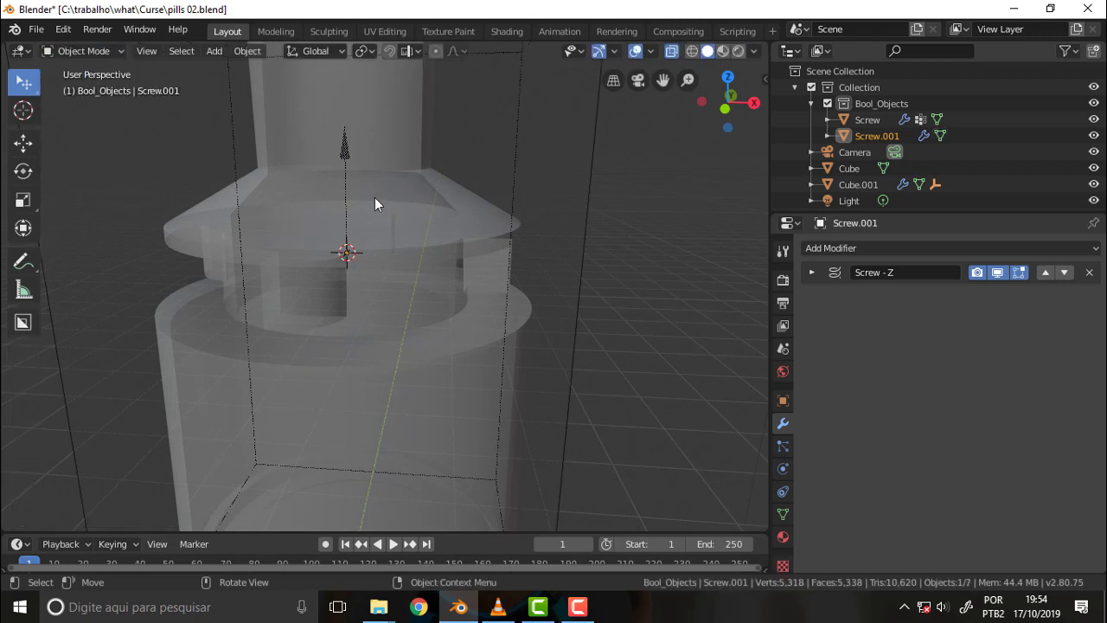
key(alt+q)
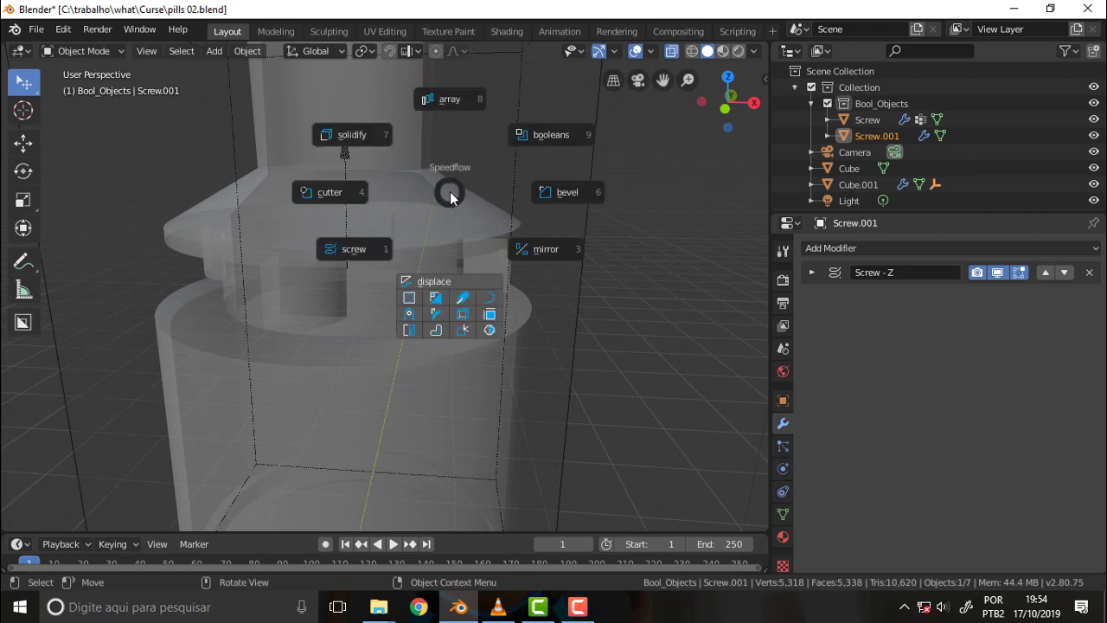
Step: Add a Displace - X modifier to Screw.001 with strength 1.337
click(456, 281)
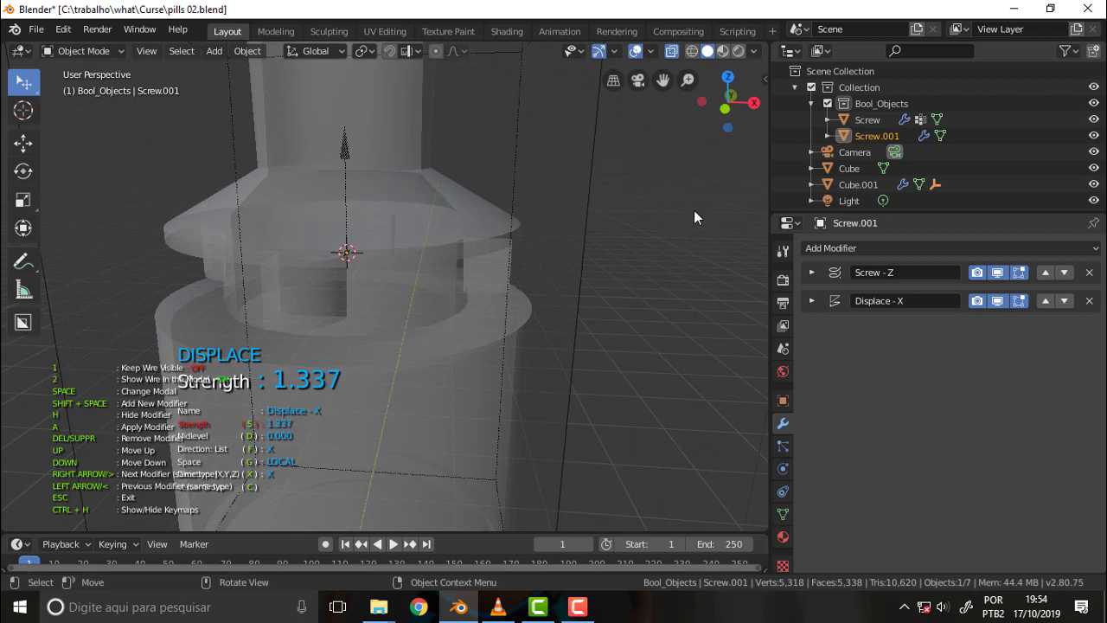
key(n)
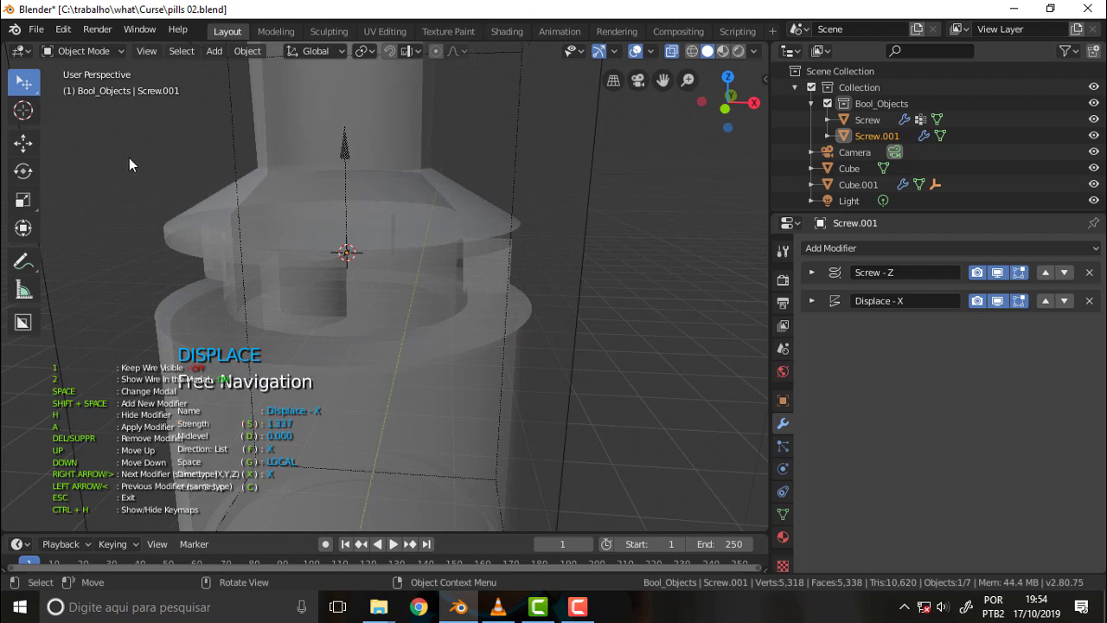
key(Escape)
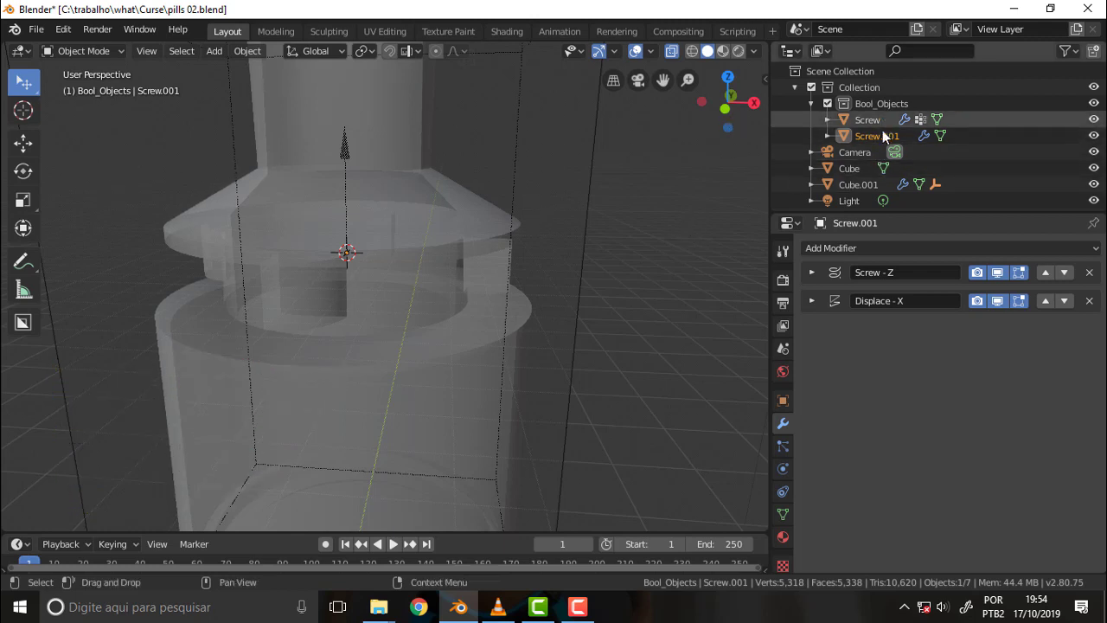
Step: Reselect Screw.001, interactively adjust its Screw - Z modifier, and recentre the view
click(830, 136)
key(alt+s)
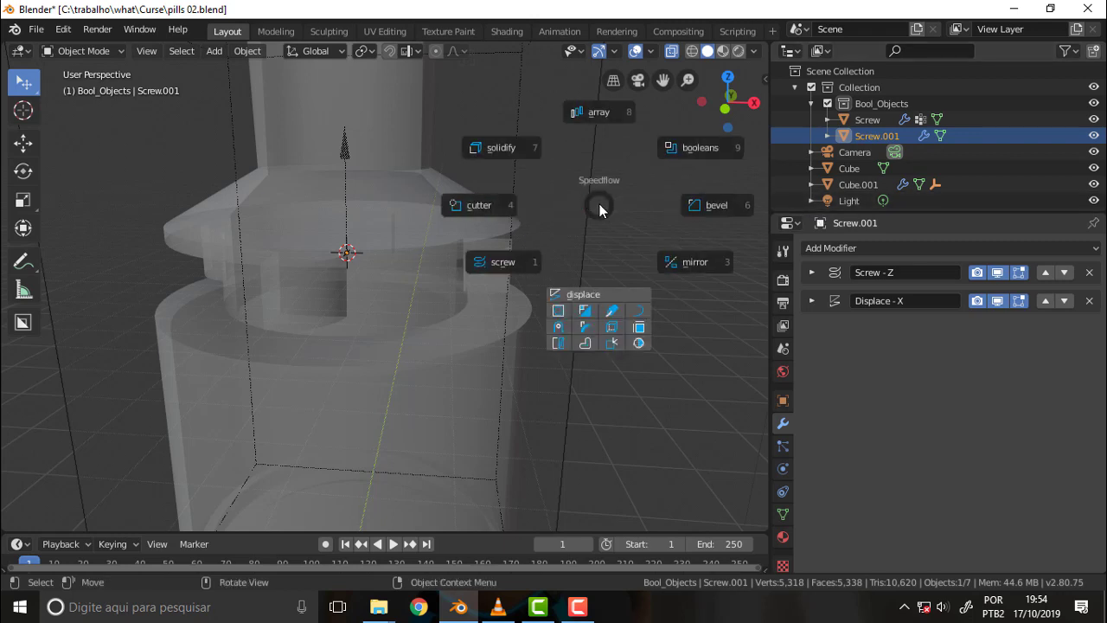
click(519, 262)
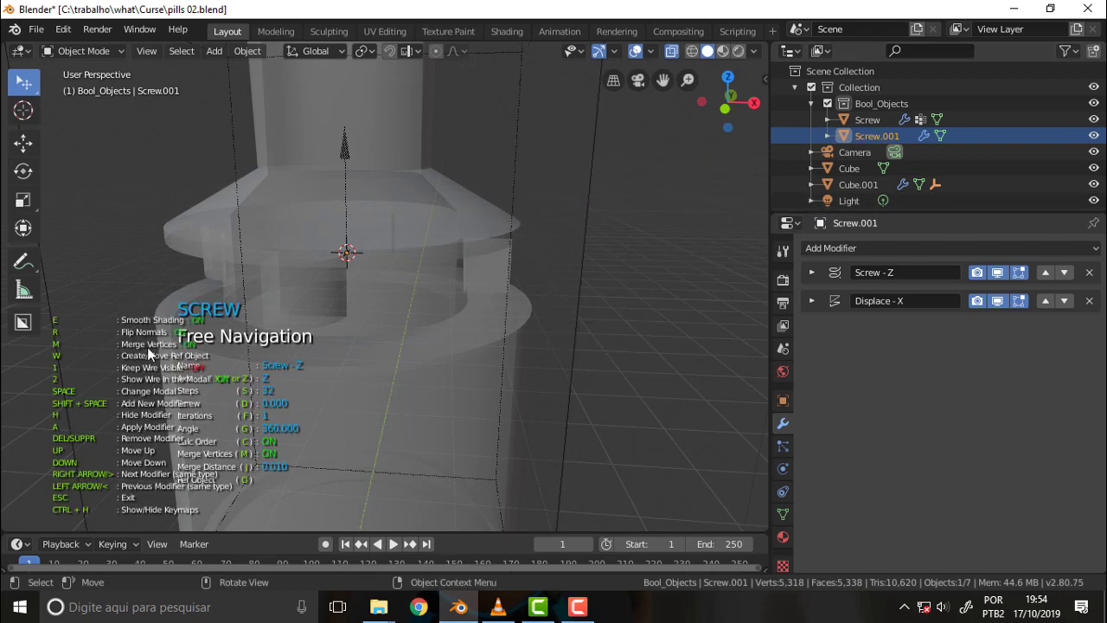
middle_drag(146, 132, 74, 63)
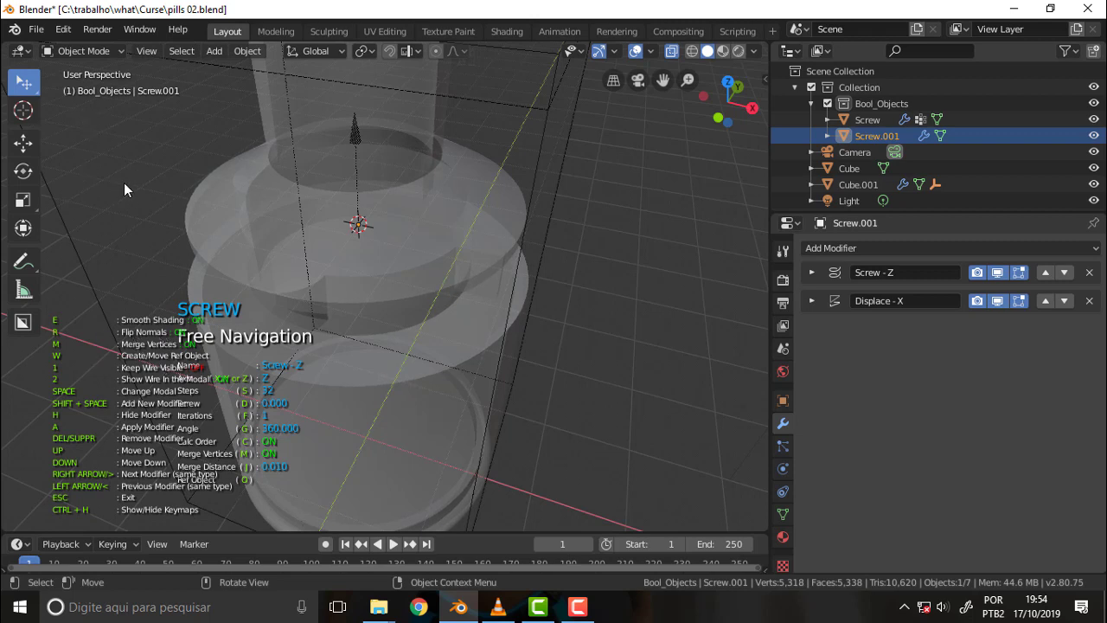
key(Escape)
scroll(164, 196, down, 5)
scroll(167, 191, up, 4)
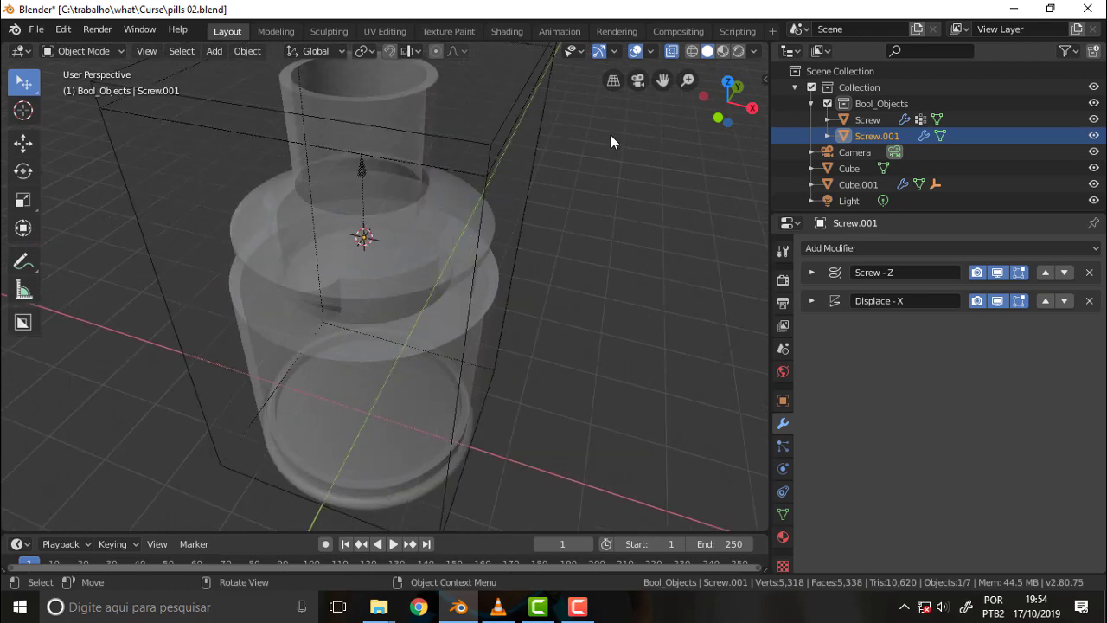
drag(666, 73, 735, 87)
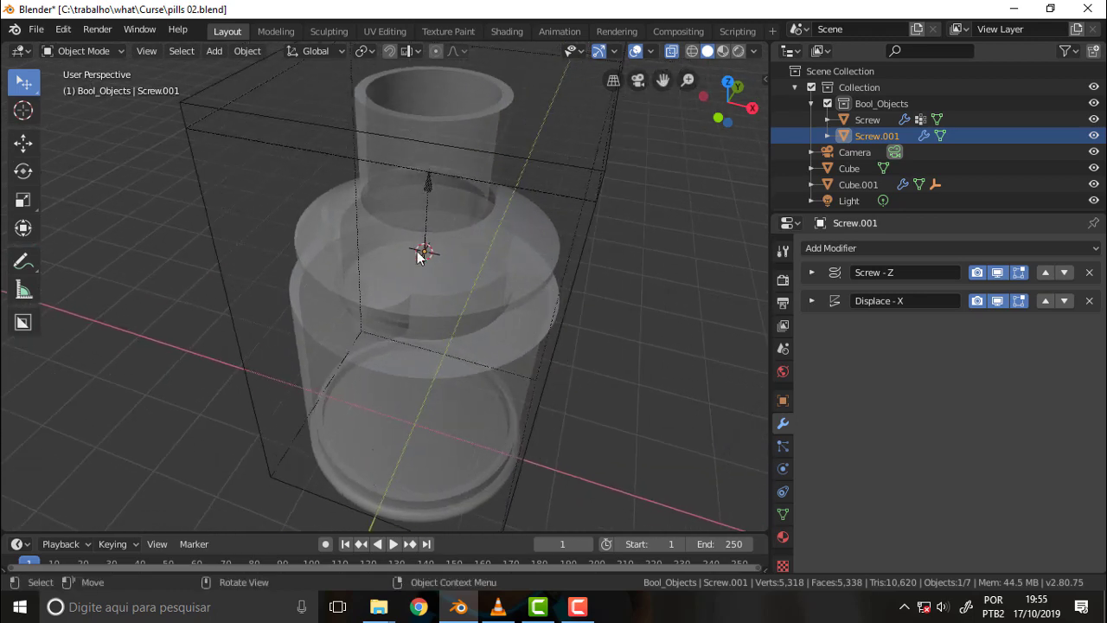
Step: Move Displace - X ahead of Screw - Z, show the Transform sidebar, and turn off X-Ray
click(1046, 301)
click(624, 203)
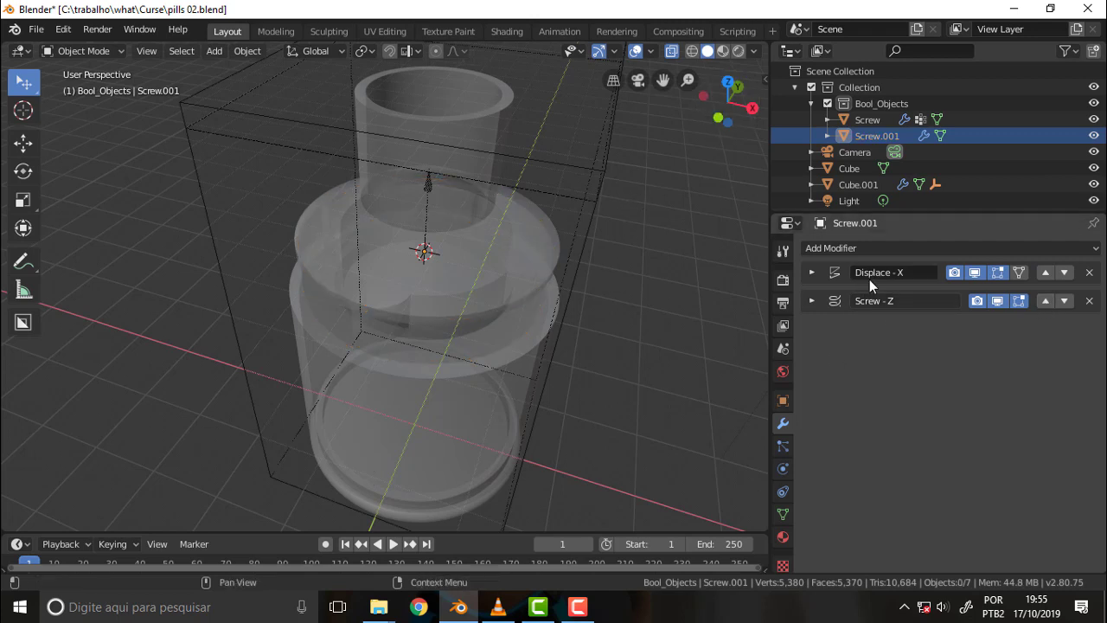
click(764, 78)
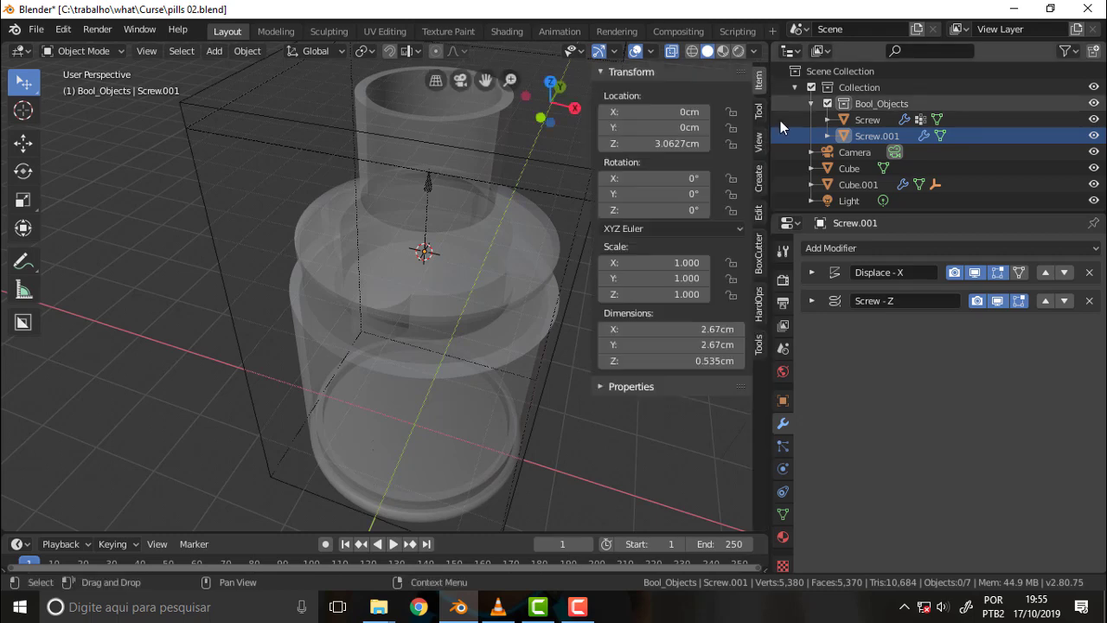
click(752, 52)
click(664, 378)
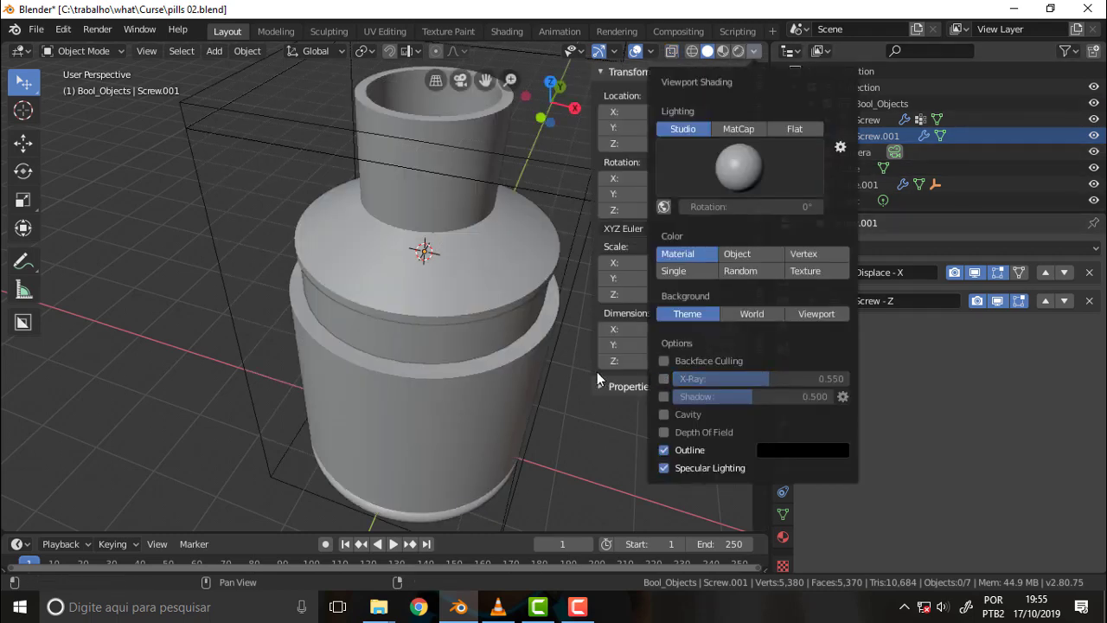
Step: Select the Screw.001 ring, briefly enter Sculpt Mode, then return to Object Mode
mouse_move(528, 178)
middle_down()
mouse_move(522, 95)
mouse_move(499, 102)
middle_up()
drag(482, 80, 416, 79)
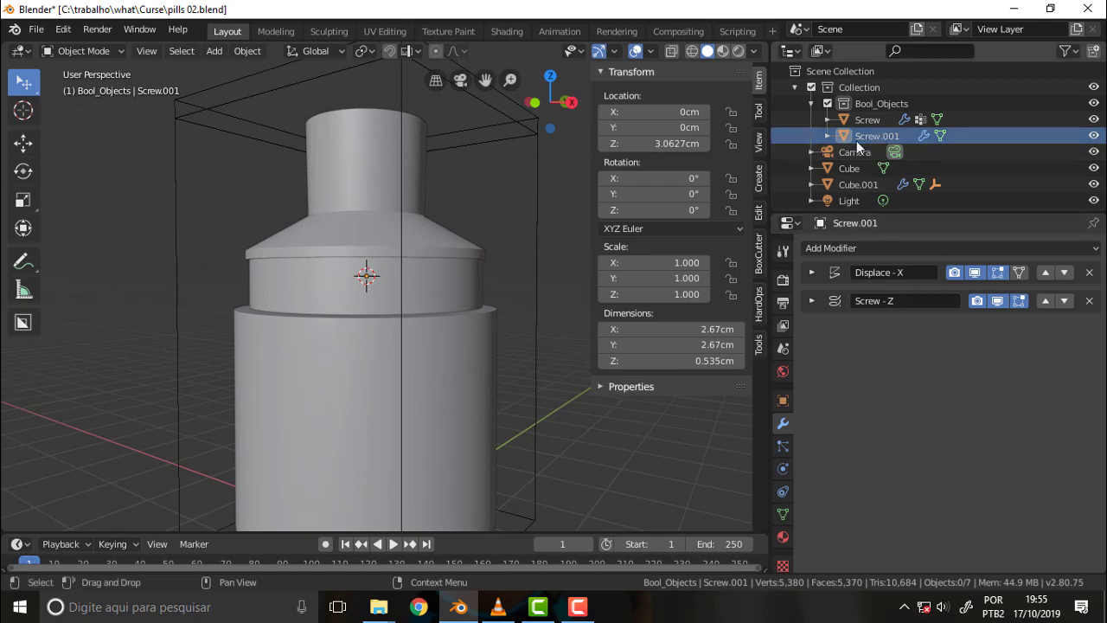
mouse_move(456, 185)
middle_down()
mouse_move(429, 368)
mouse_move(468, 293)
mouse_move(480, 216)
middle_up()
click(383, 303)
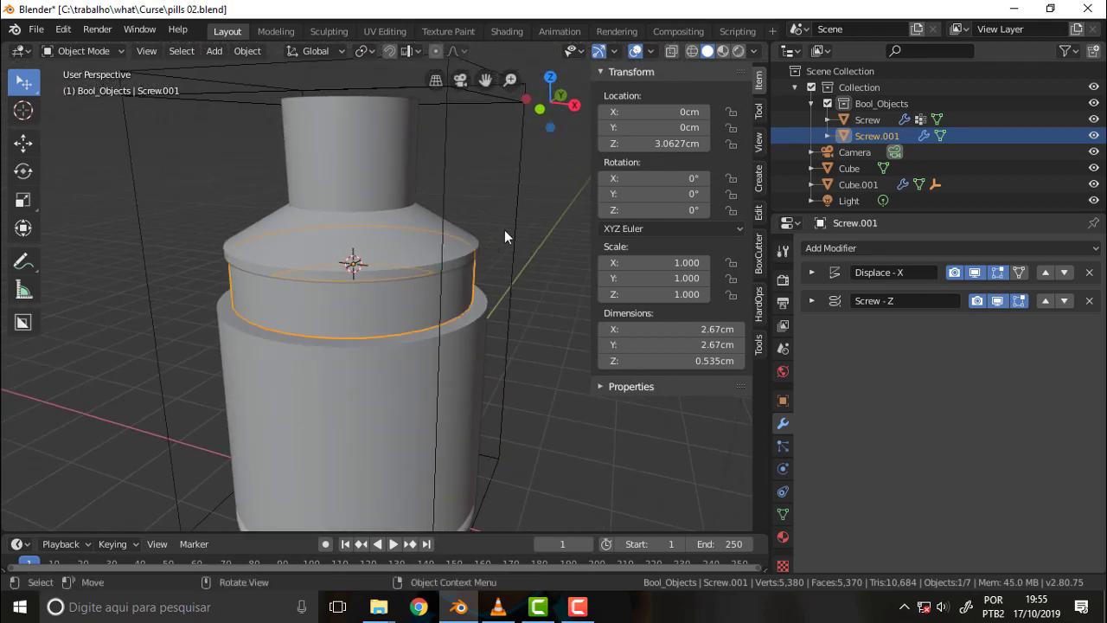
scroll(504, 230, down, 3)
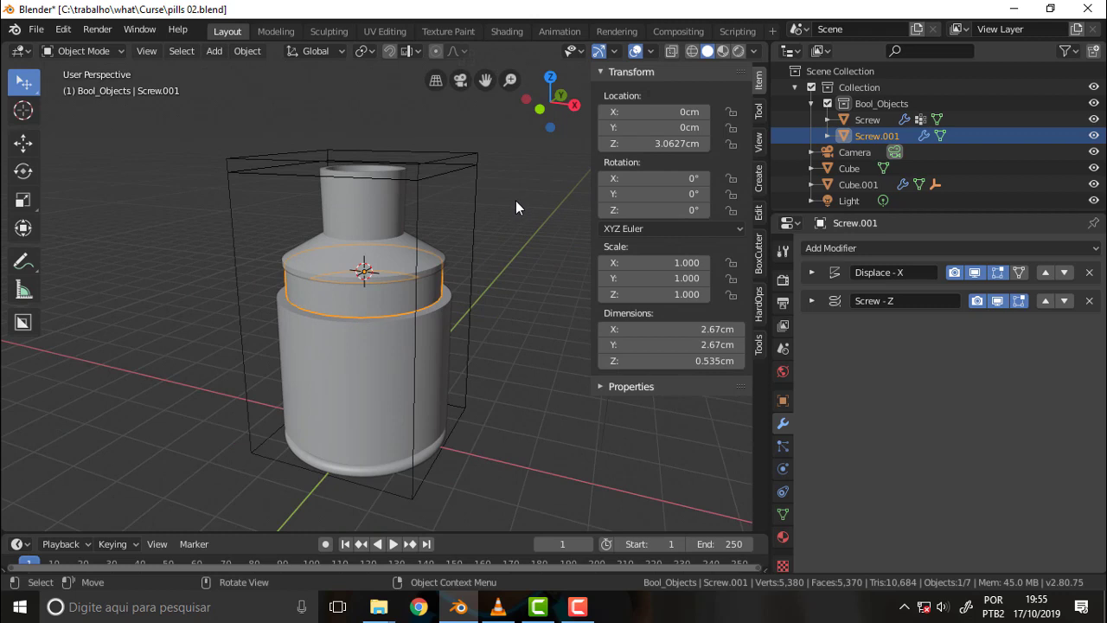
key(ctrl+Tab)
click(540, 382)
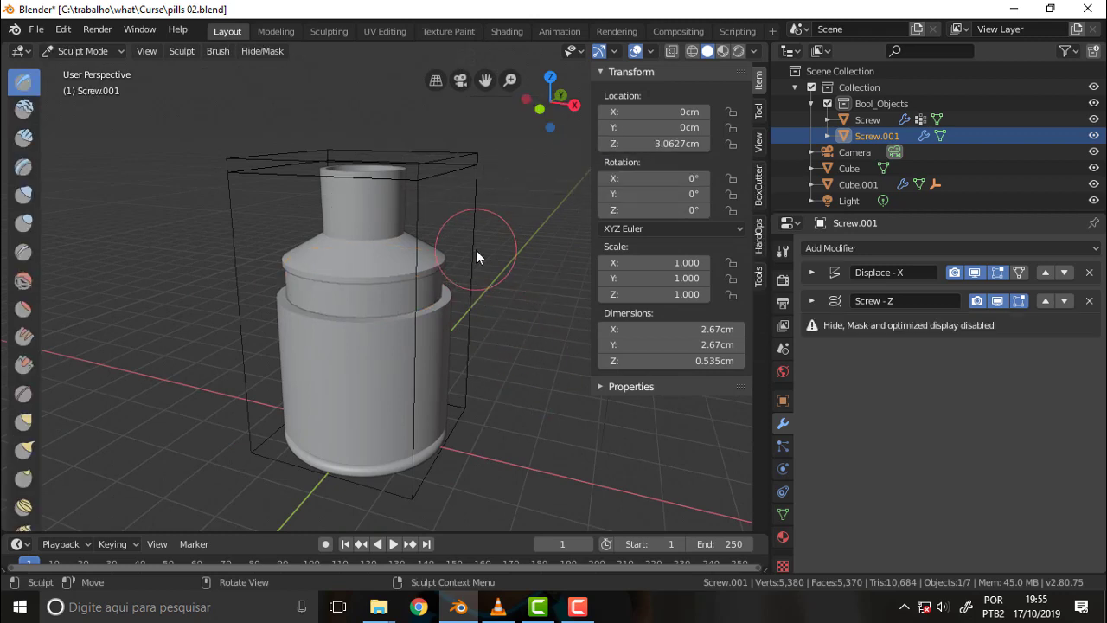
click(86, 50)
click(93, 71)
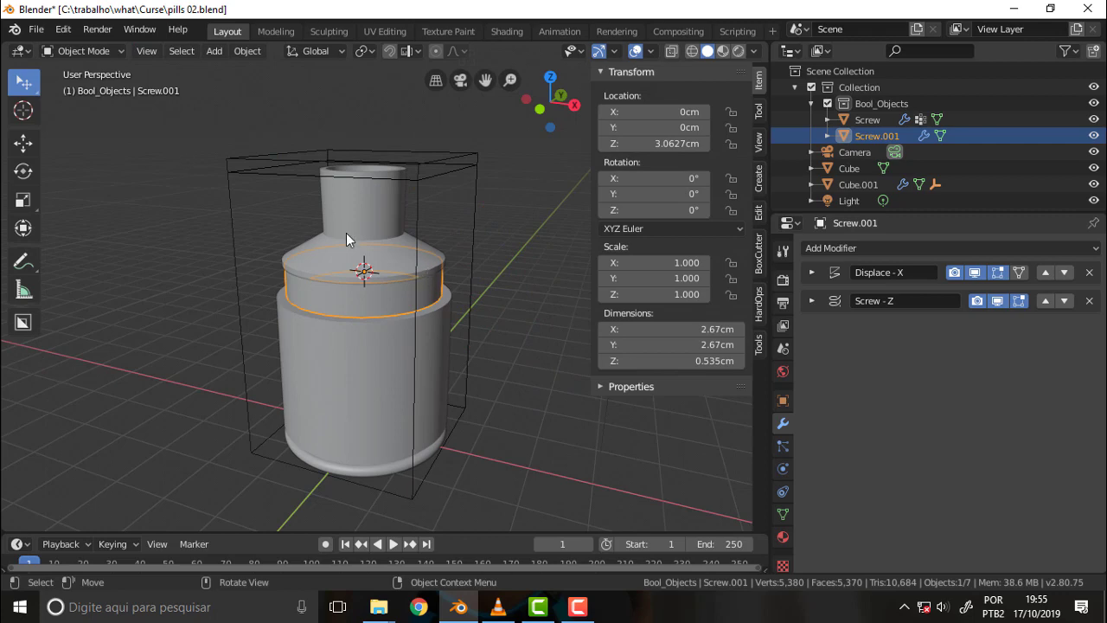
Step: Adjust the ring's Screw modifier through Speedflow, editing its profile vertices from above
key(space)
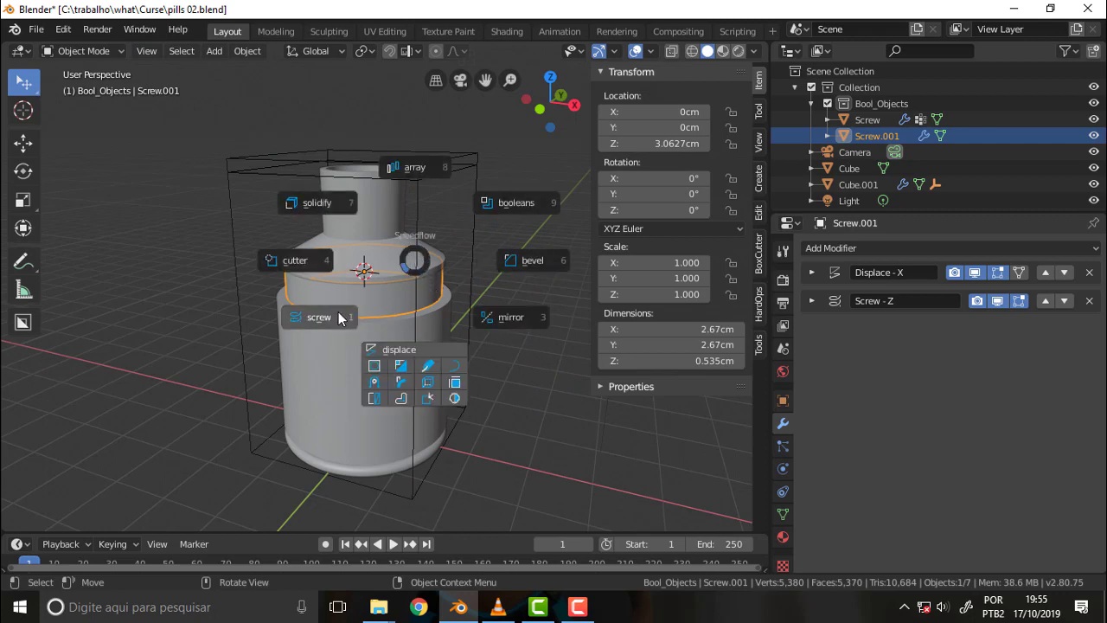
click(327, 319)
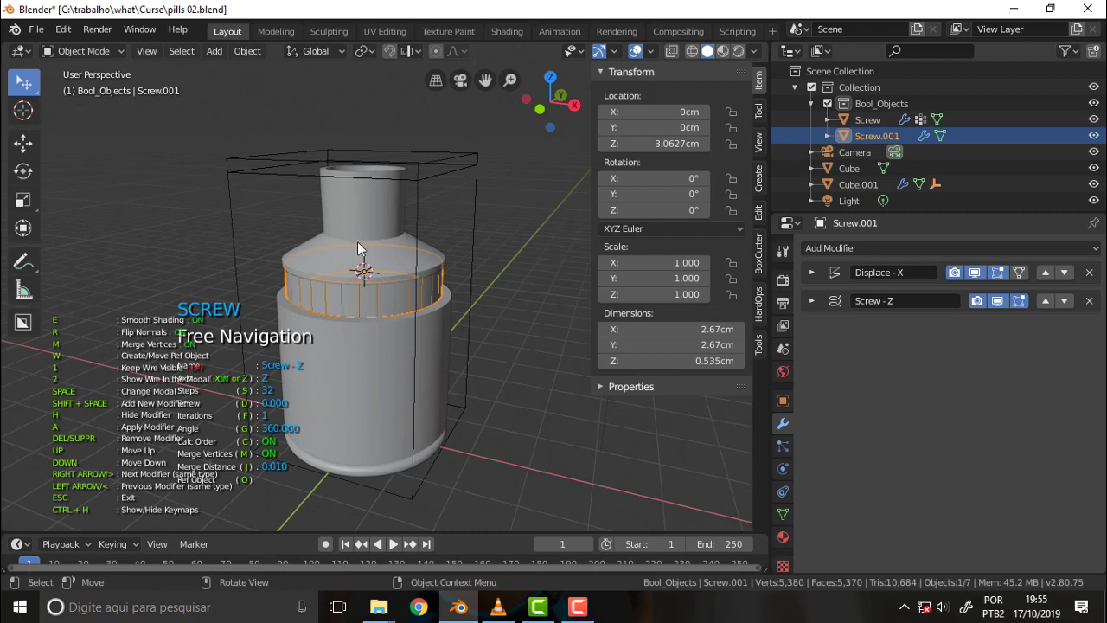
key(Tab)
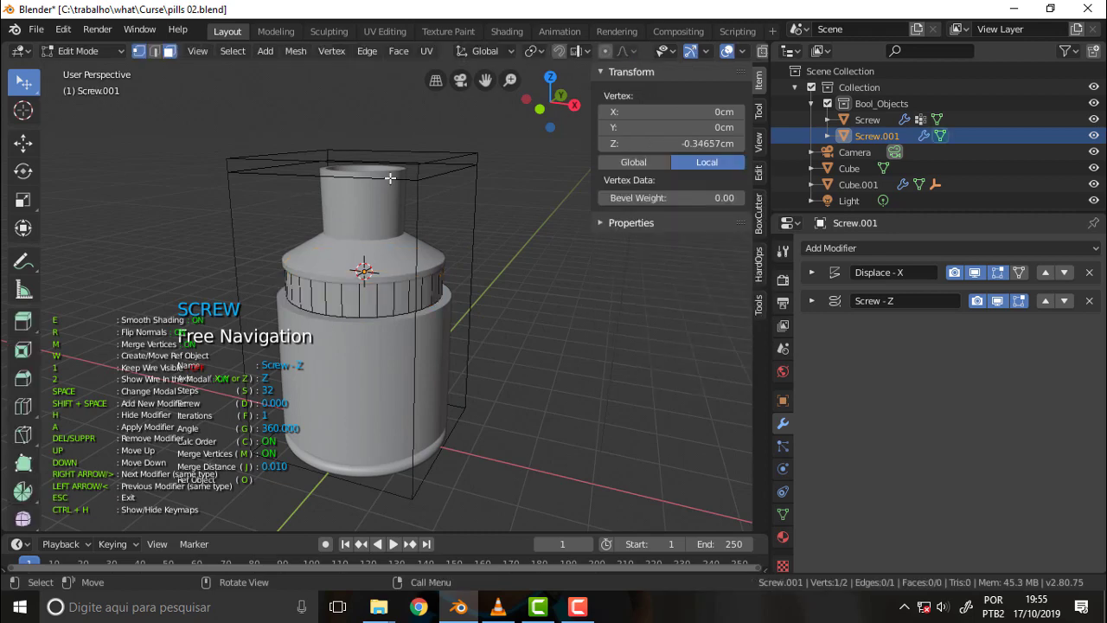
mouse_move(415, 196)
middle_down()
mouse_move(412, 291)
mouse_move(425, 326)
mouse_move(347, 238)
mouse_move(383, 141)
mouse_move(383, 156)
mouse_move(398, 147)
middle_up()
scroll(412, 285, up, 3)
scroll(412, 275, up, 3)
scroll(411, 264, up, 3)
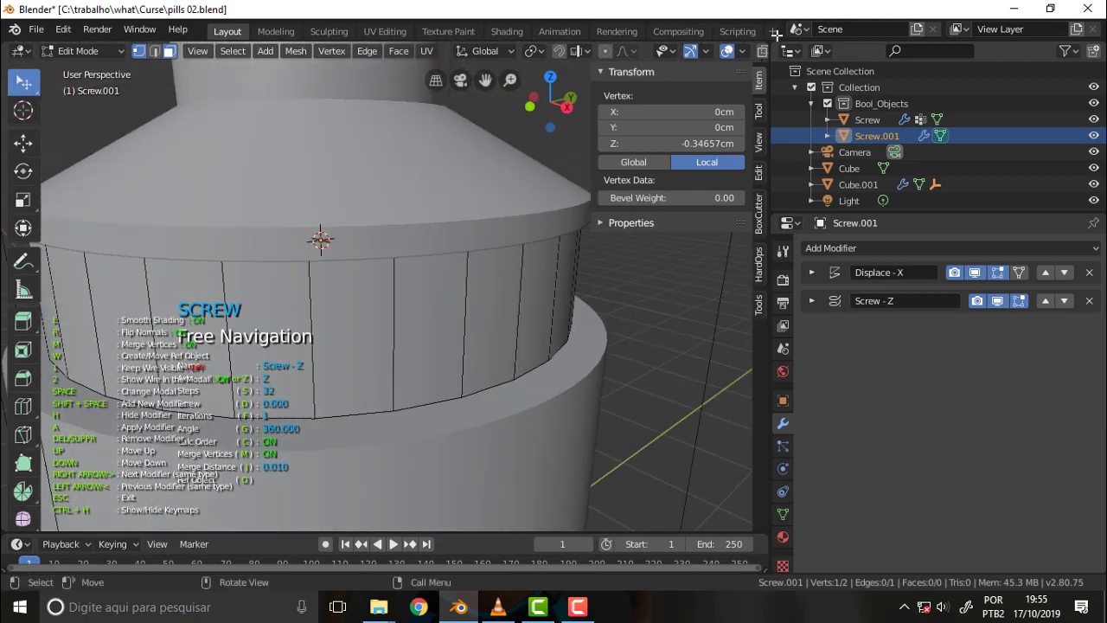
key(alt+a)
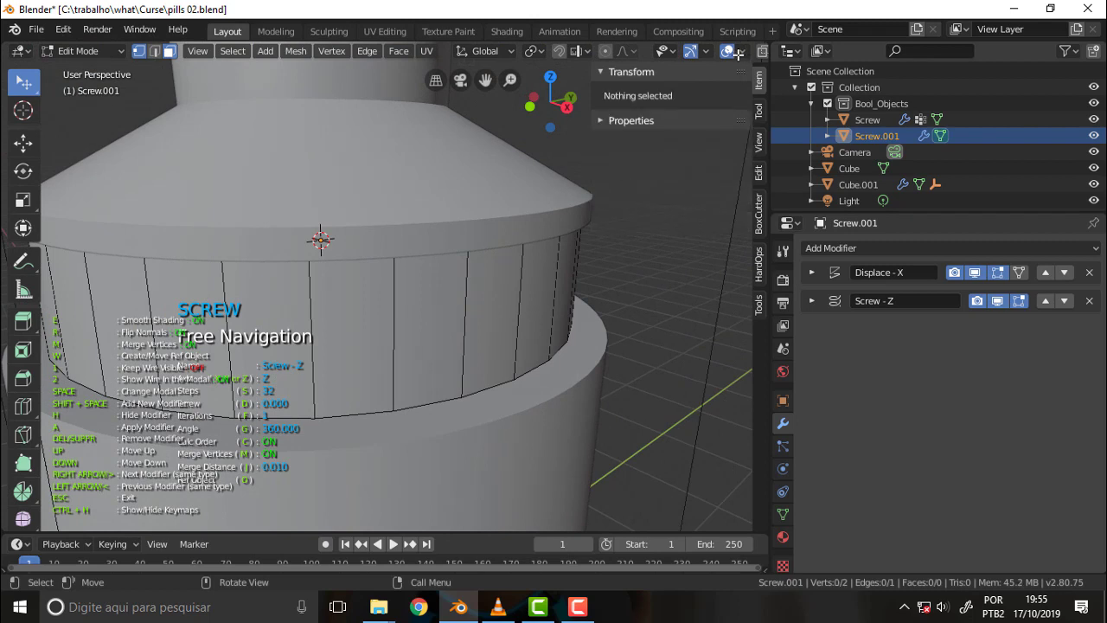
click(692, 199)
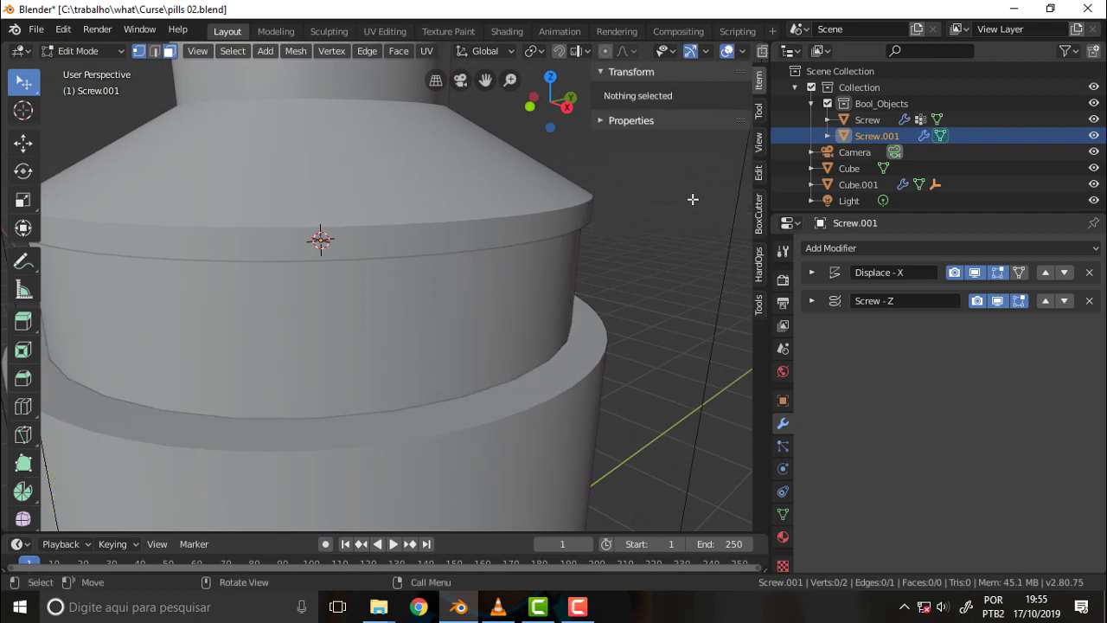
Step: Toggle the wireframe overlay on and off, return to Object Mode, and re-enable X-Ray
click(742, 52)
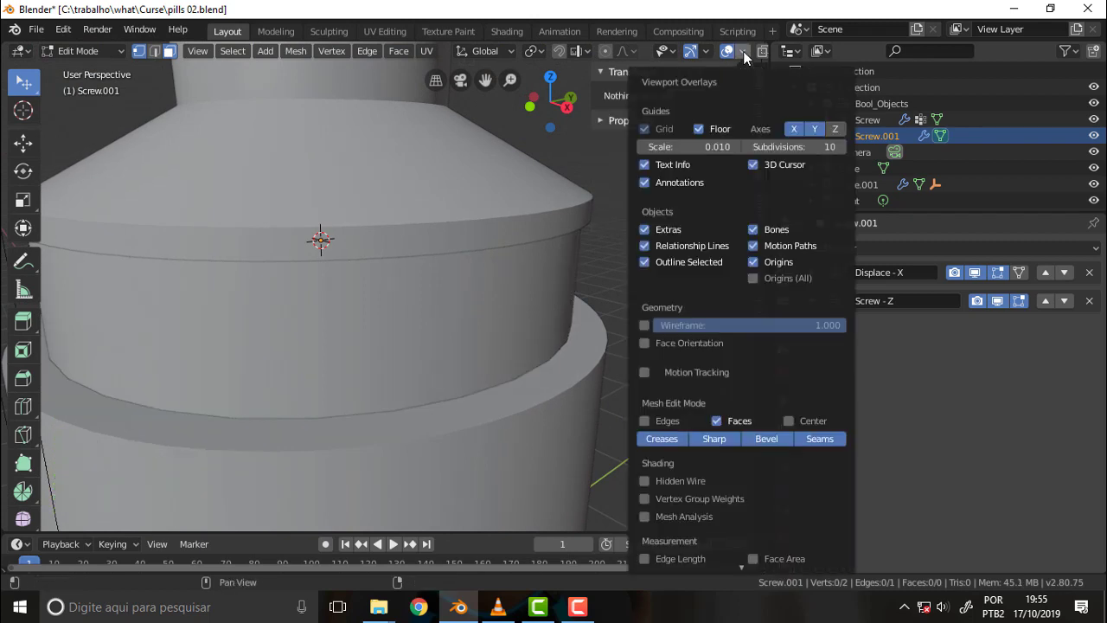
click(646, 324)
click(647, 325)
click(82, 51)
click(94, 69)
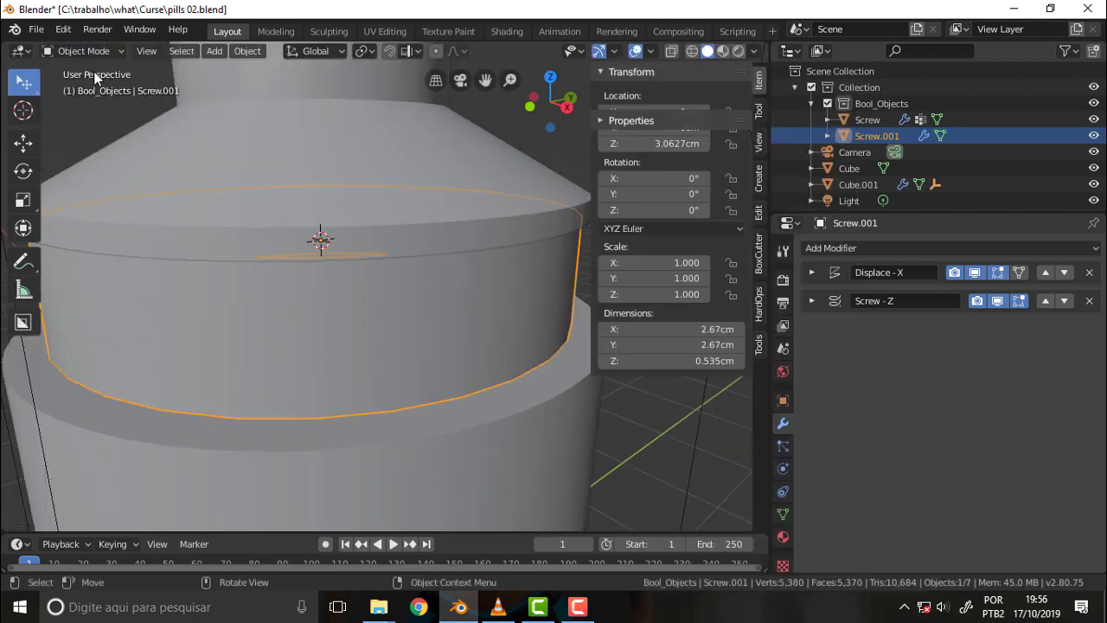
click(754, 50)
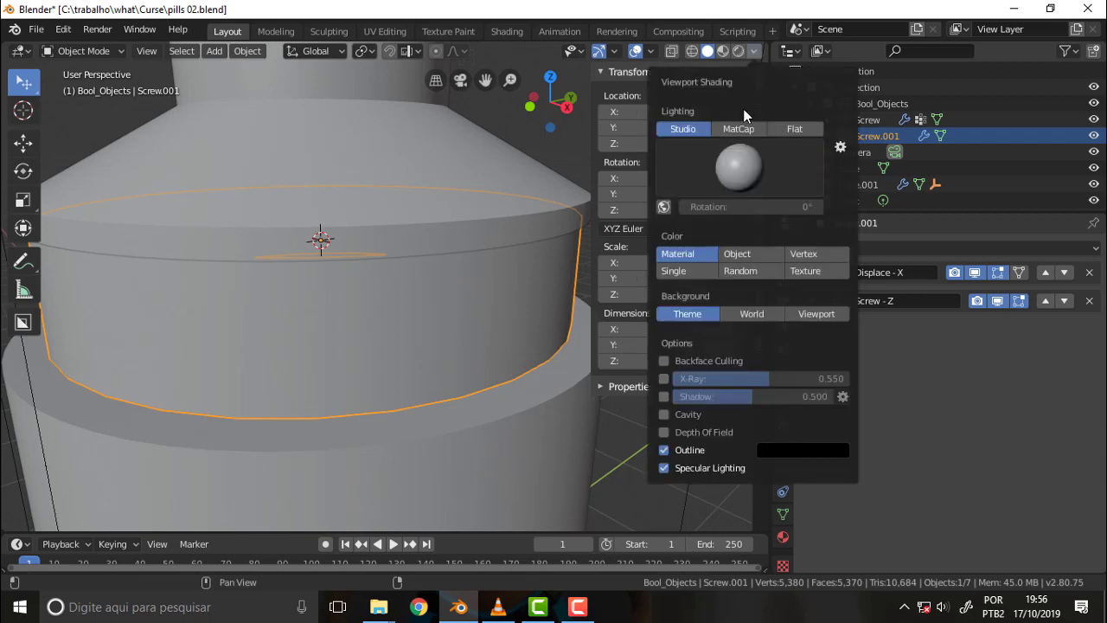
click(664, 378)
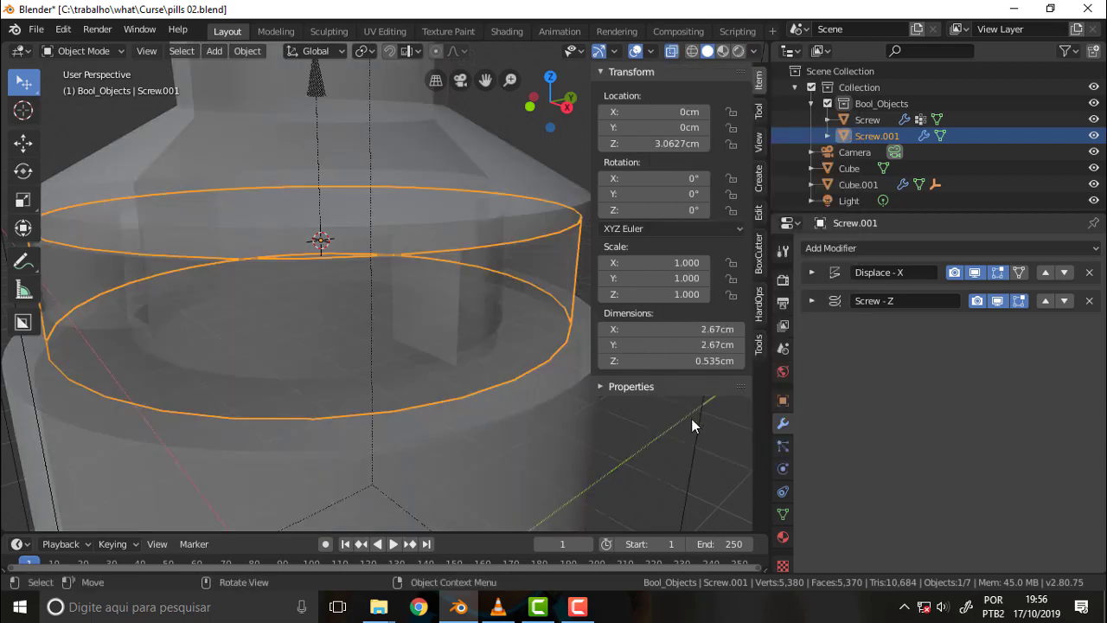
Step: Reselect the Screw.001 ring and start Speedflow's Screw modifier adjustment in Edit Mode
click(646, 412)
click(530, 279)
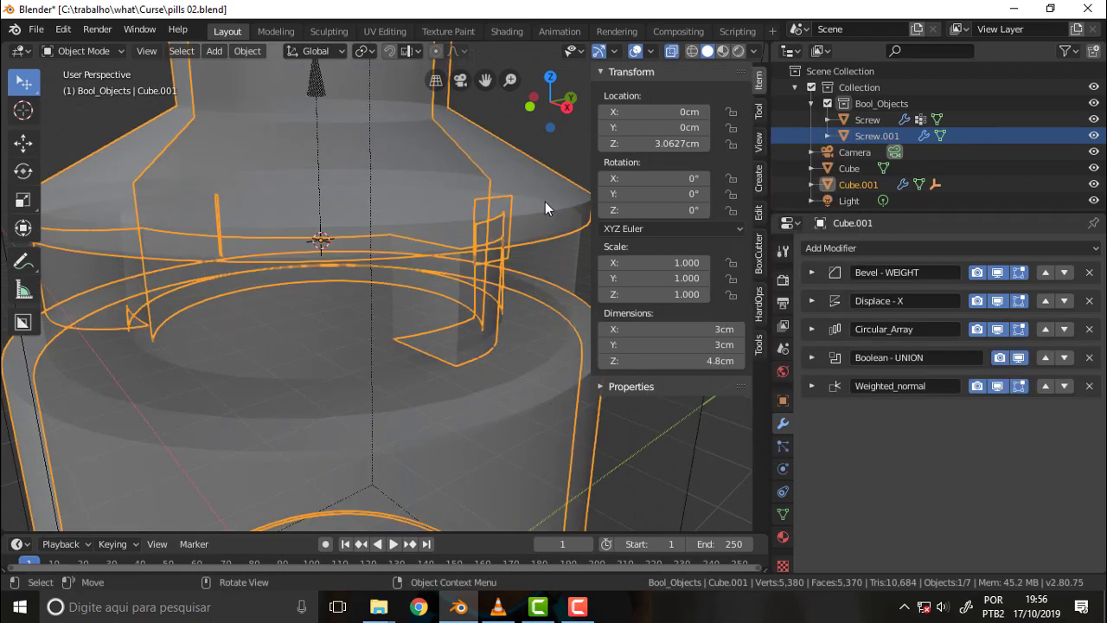
click(543, 261)
mouse_move(550, 155)
middle_down()
mouse_move(493, 290)
mouse_move(499, 304)
mouse_move(478, 270)
mouse_move(498, 277)
mouse_move(495, 291)
mouse_move(573, 181)
mouse_move(602, 179)
middle_up()
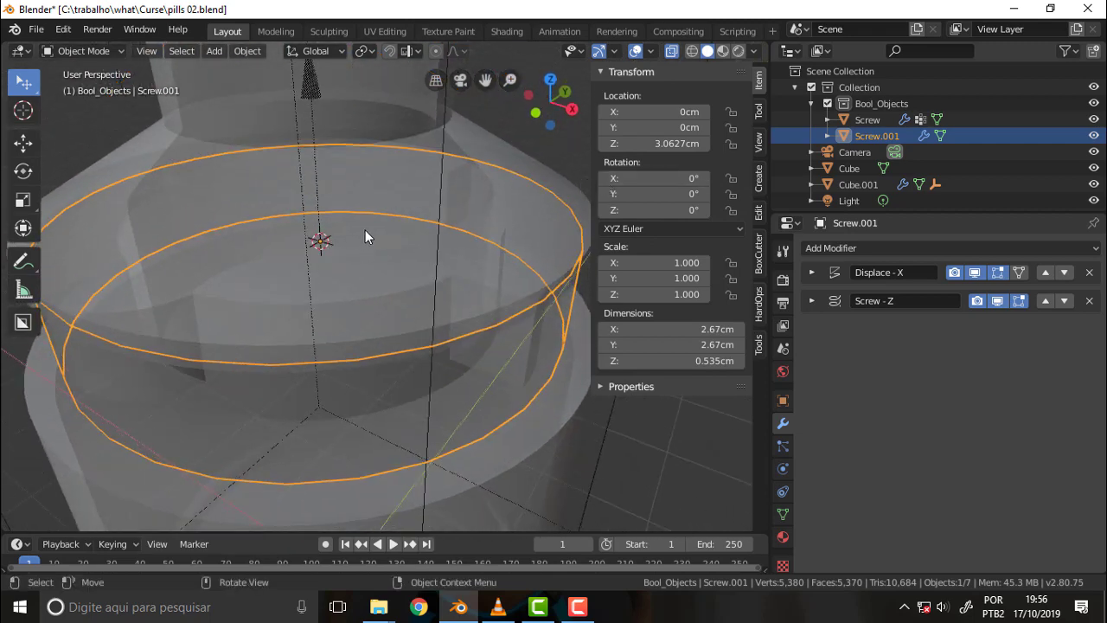
key(shift+q)
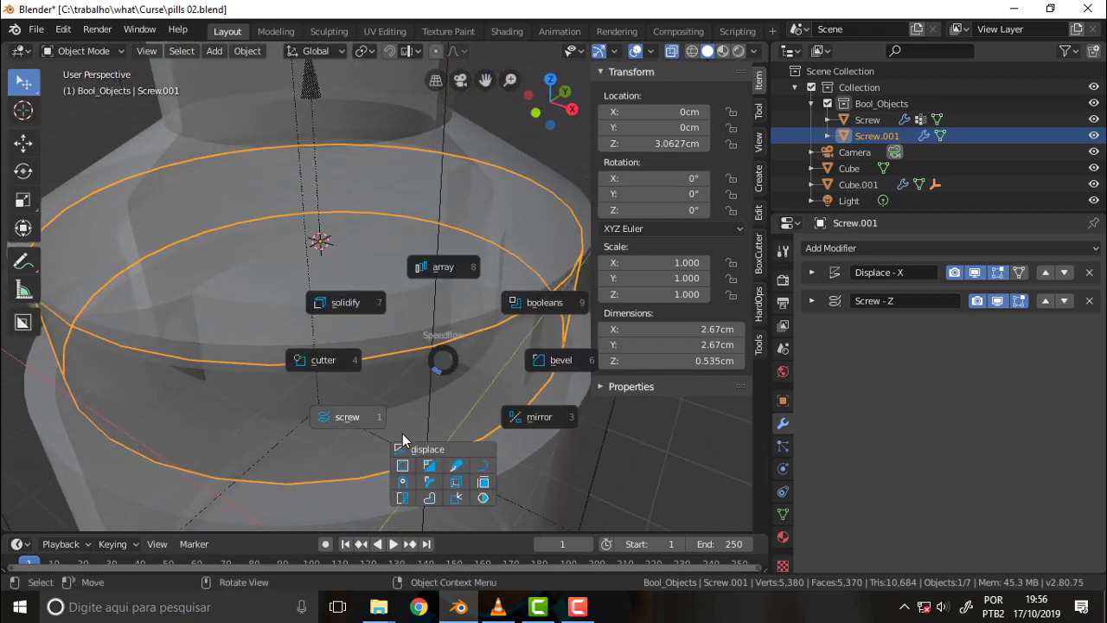
click(350, 416)
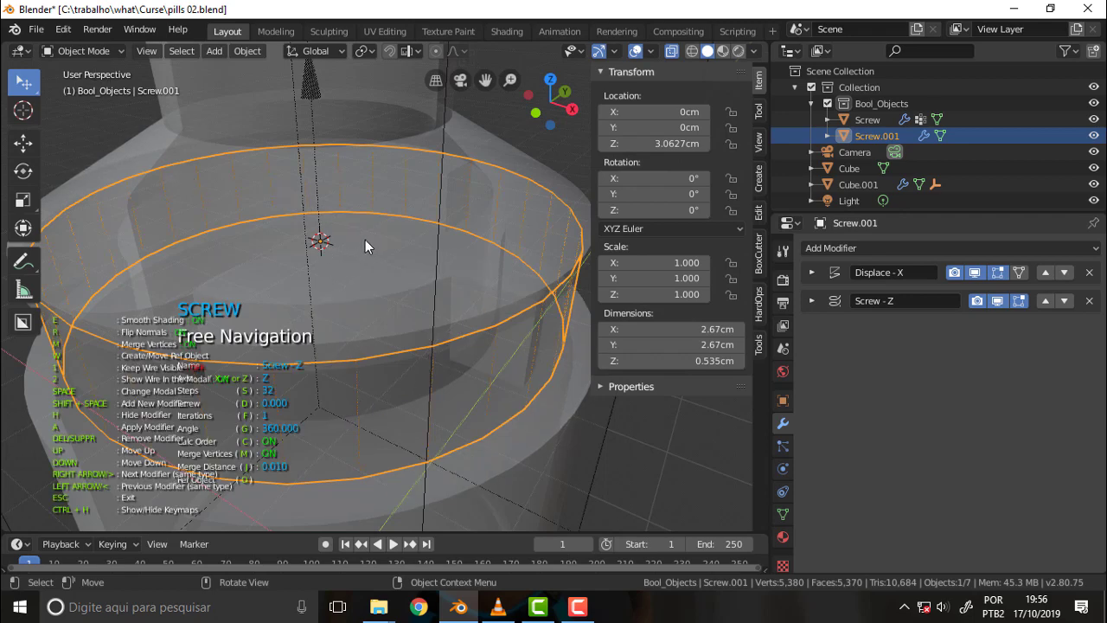
key(Tab)
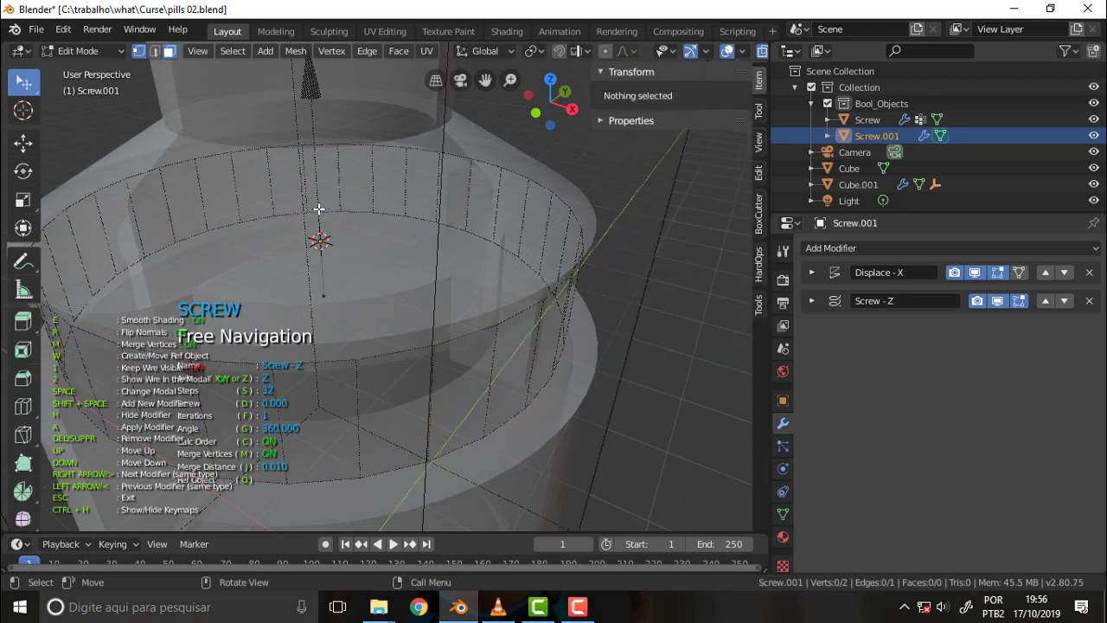
Step: Move a ring profile vertex along Z to -0.3117 cm, then deselect and exit the adjustment
click(319, 210)
key(g)
key(z)
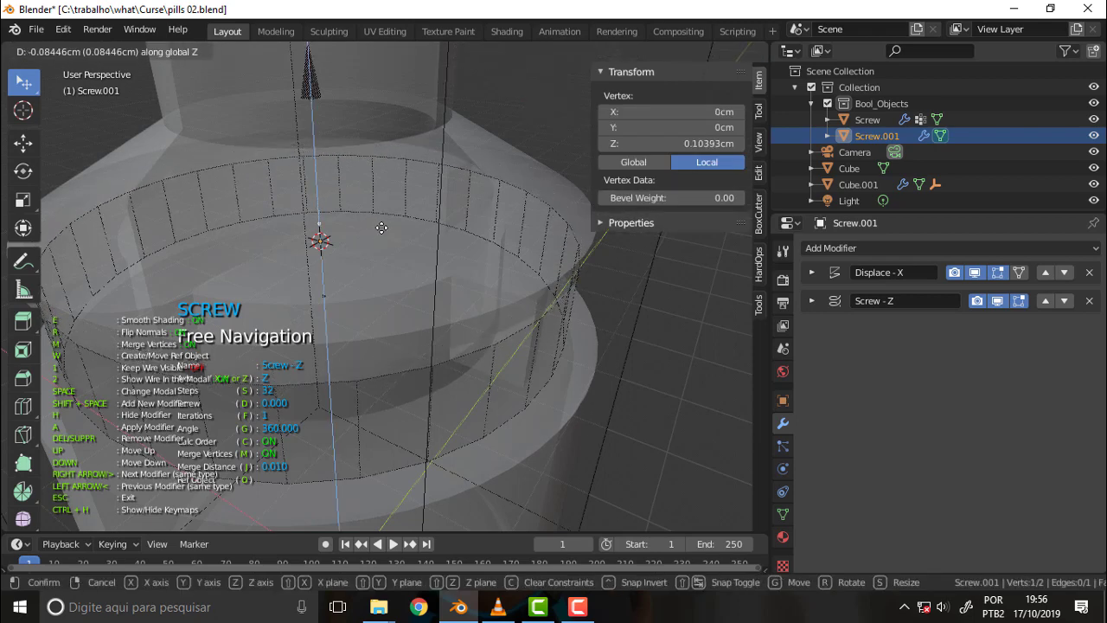
click(372, 251)
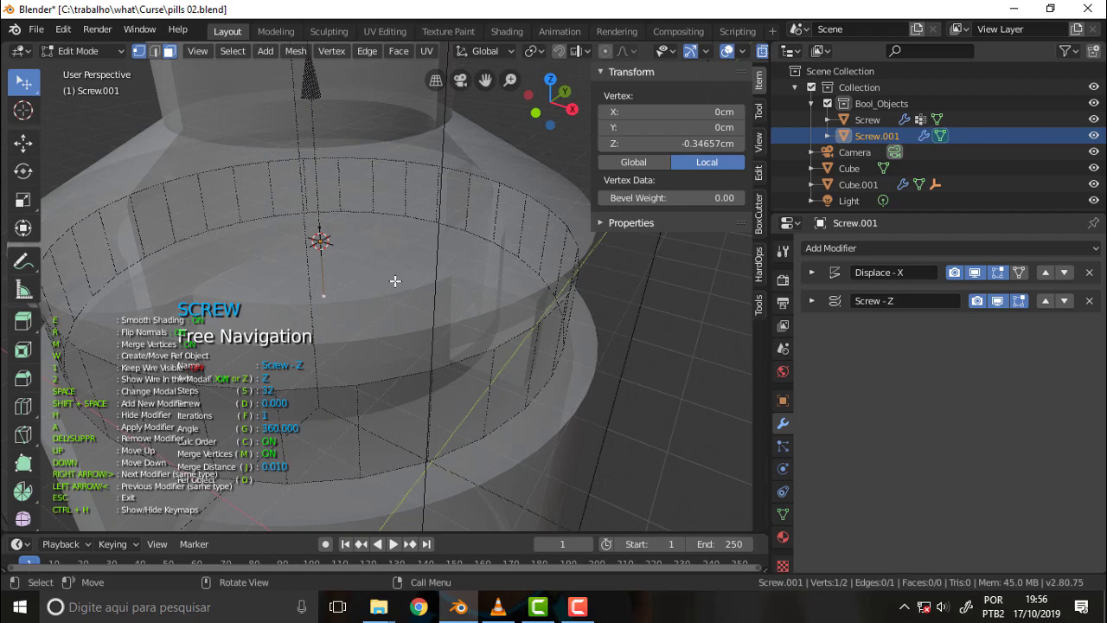
key(g)
key(z)
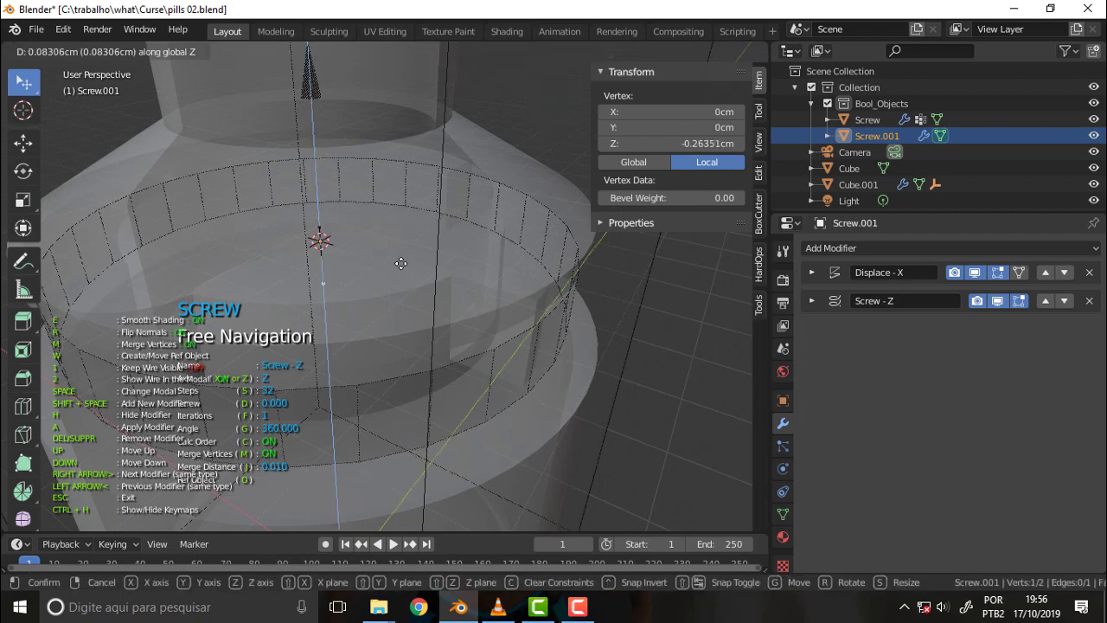
click(401, 272)
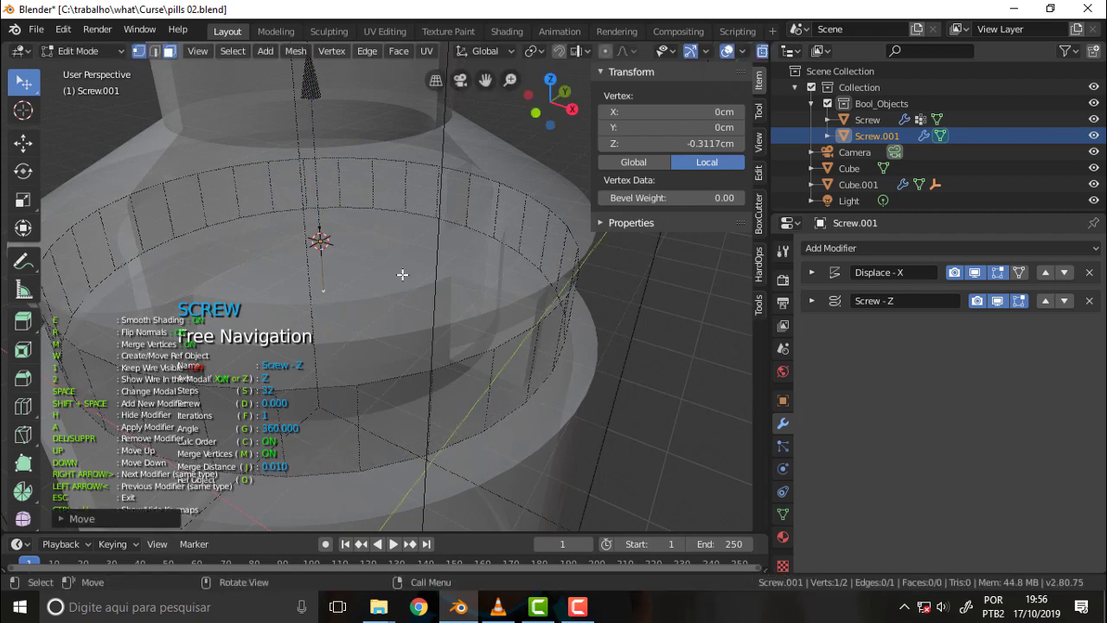
key(alt+a)
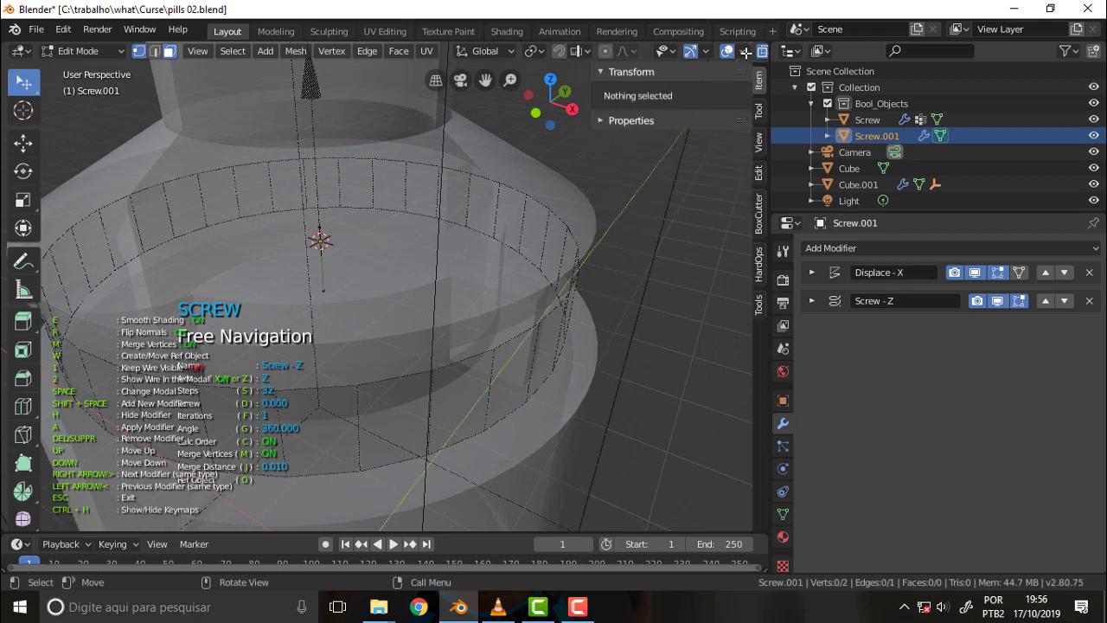
click(83, 52)
click(85, 57)
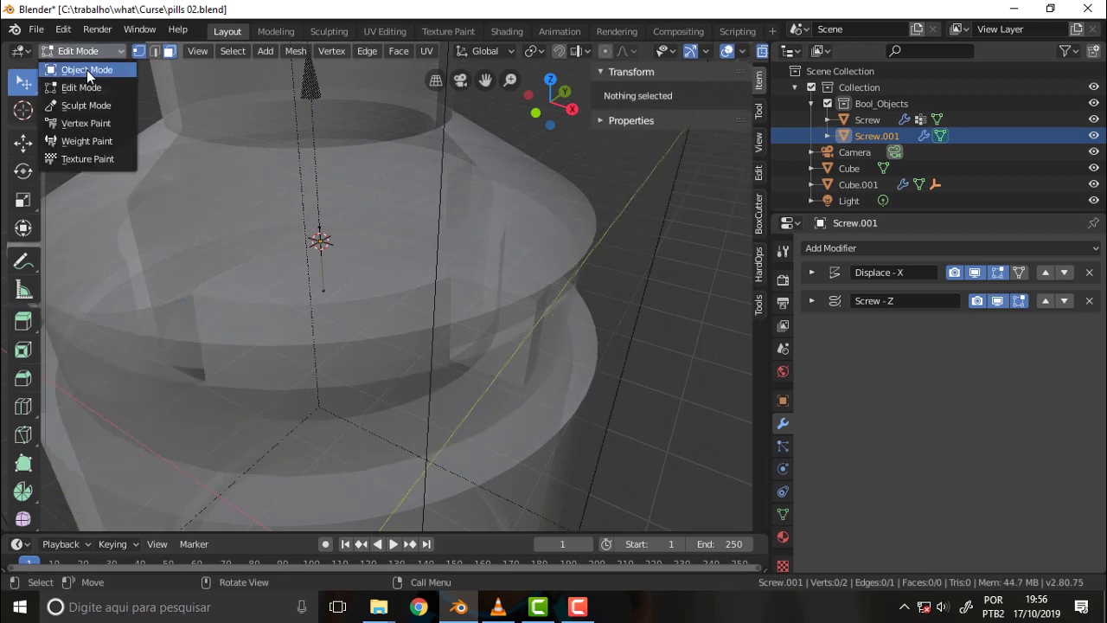
Step: Return to Object Mode with X-Ray (0.55) off, view the ring from the side, then switch to the tutorial
click(87, 70)
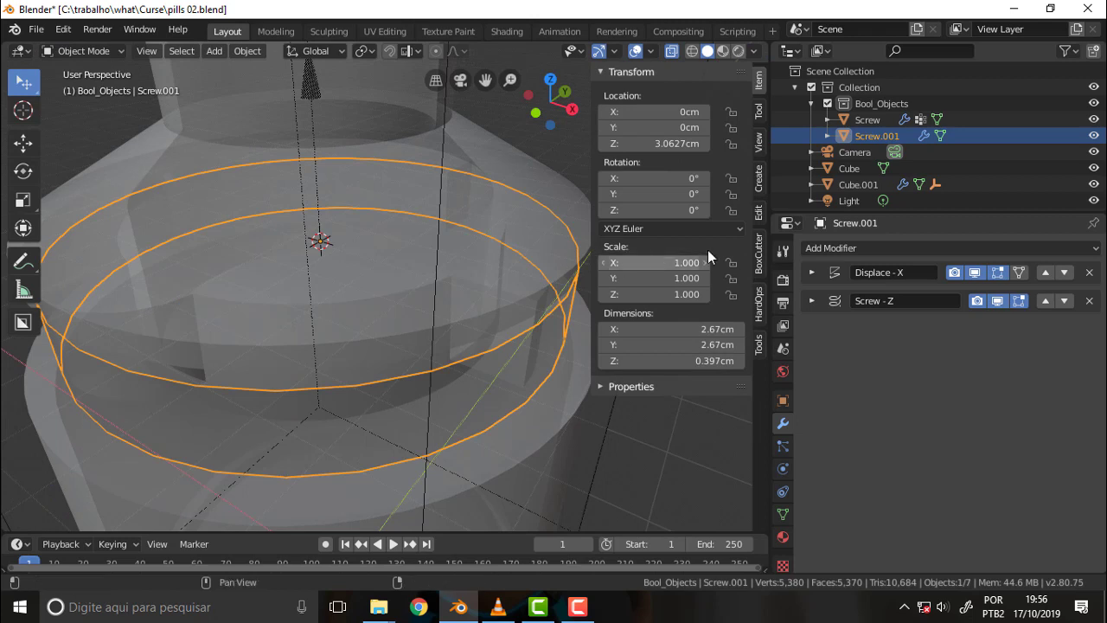
click(755, 52)
click(721, 379)
text(0.55)
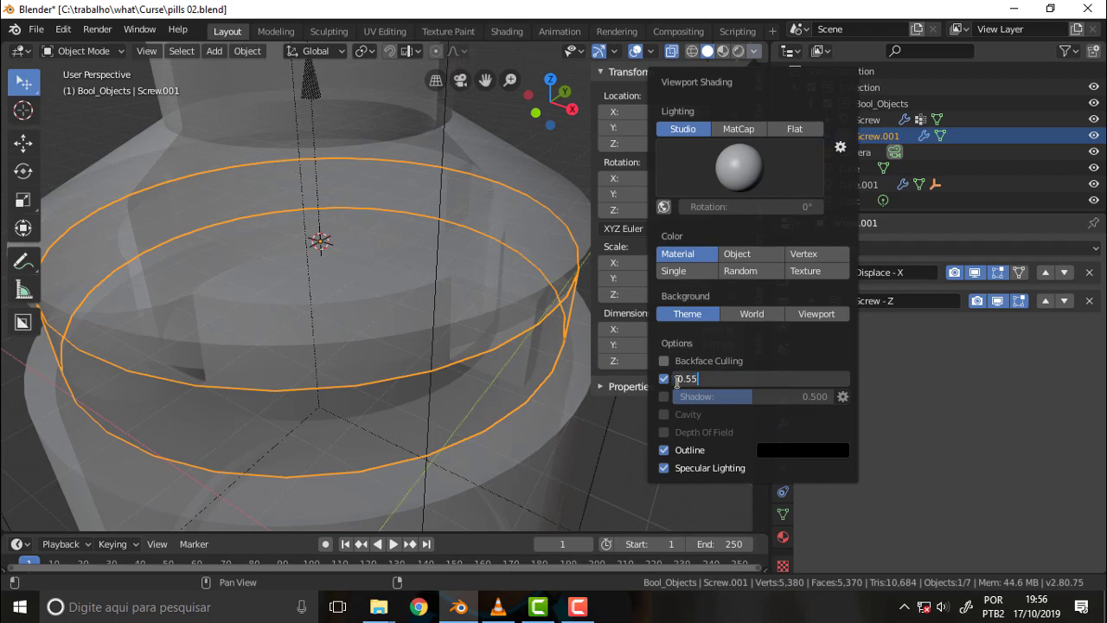
key(Return)
click(664, 379)
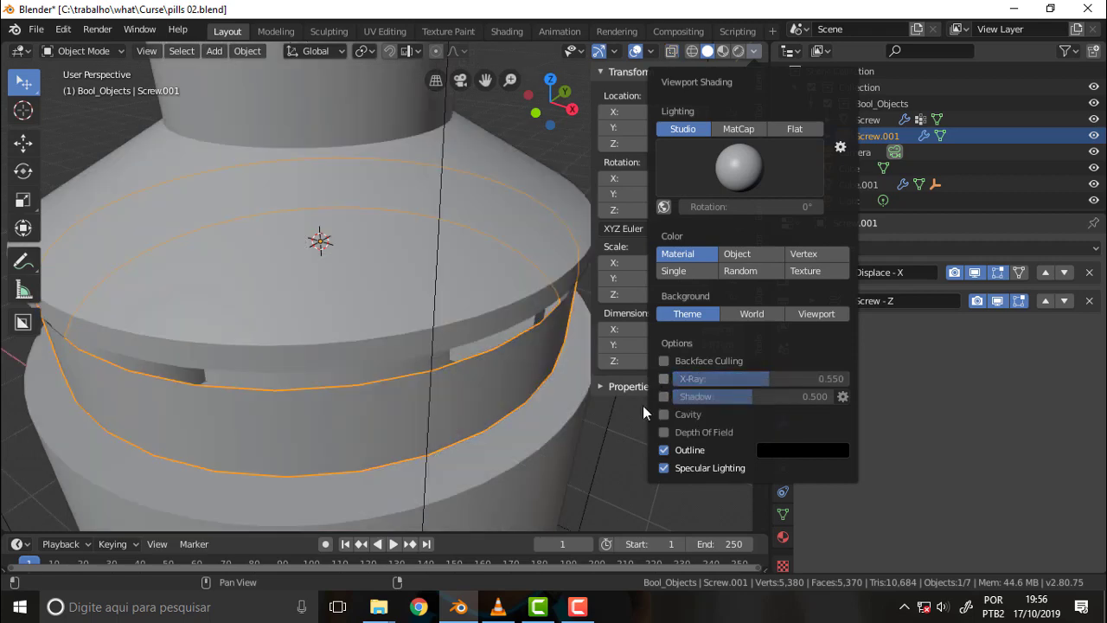
middle_drag(597, 386, 594, 385)
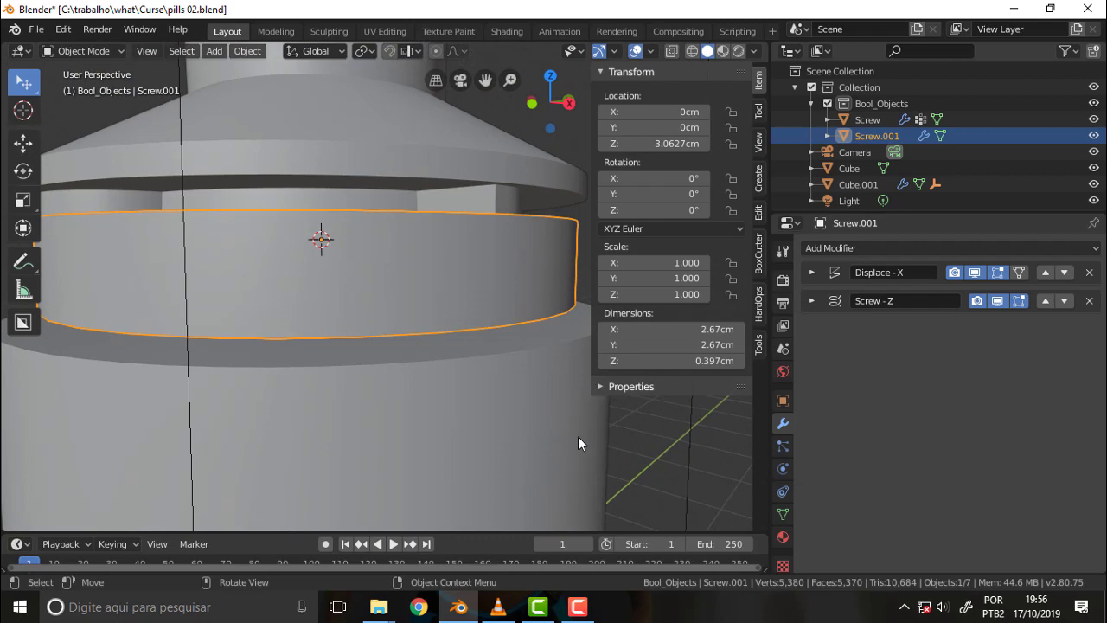
click(497, 606)
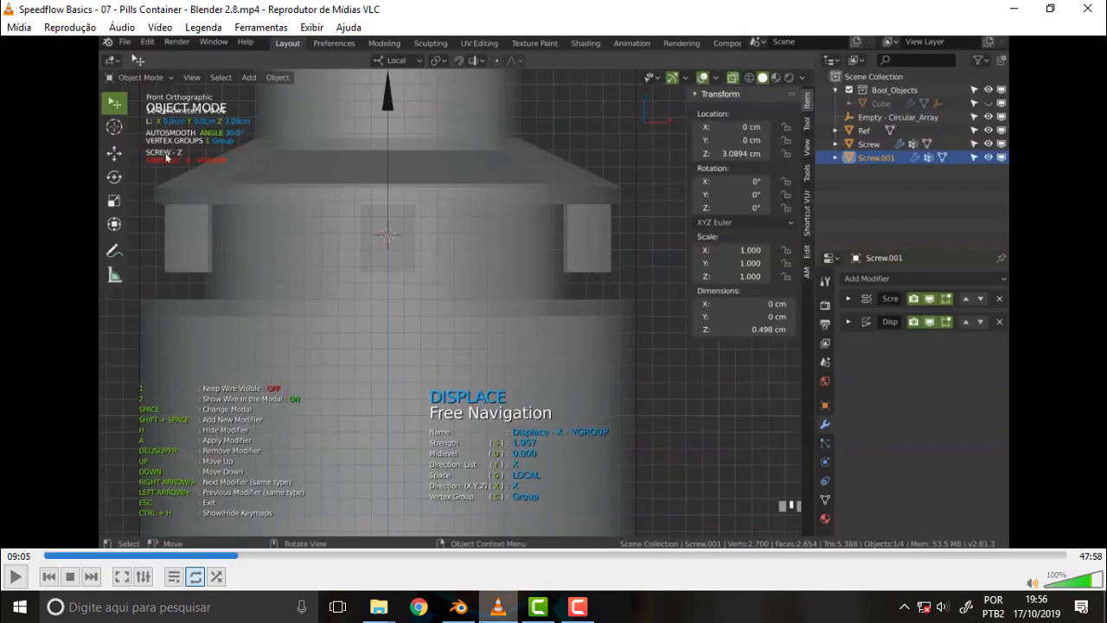
Step: Scrub the tutorial video to 09:18, showing the Screw settings with 32 steps and 360°
click(245, 555)
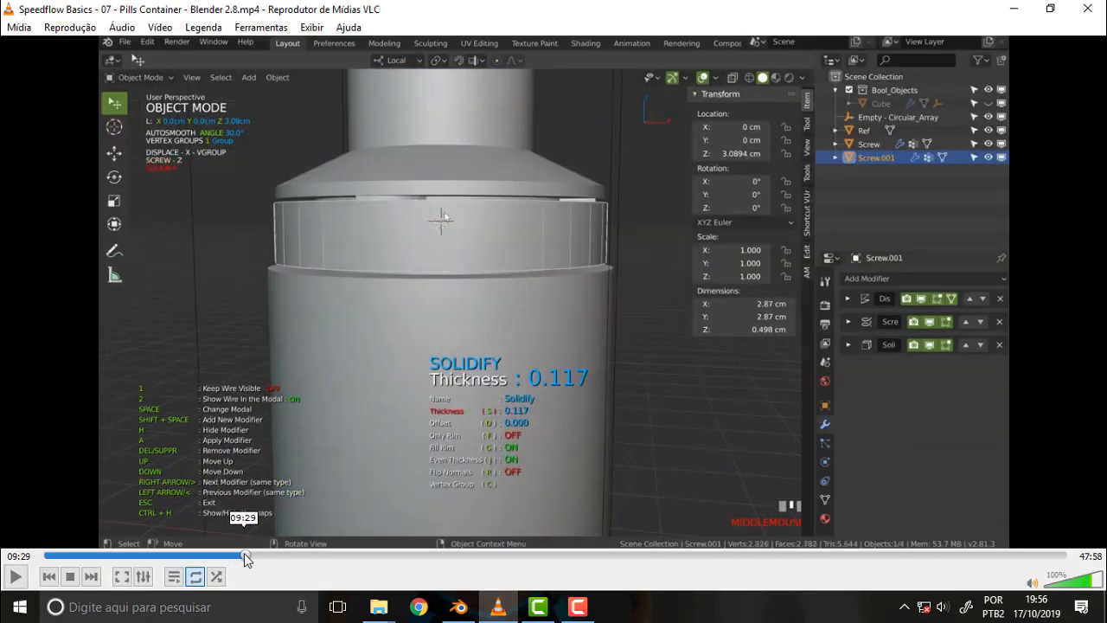
drag(245, 558, 243, 560)
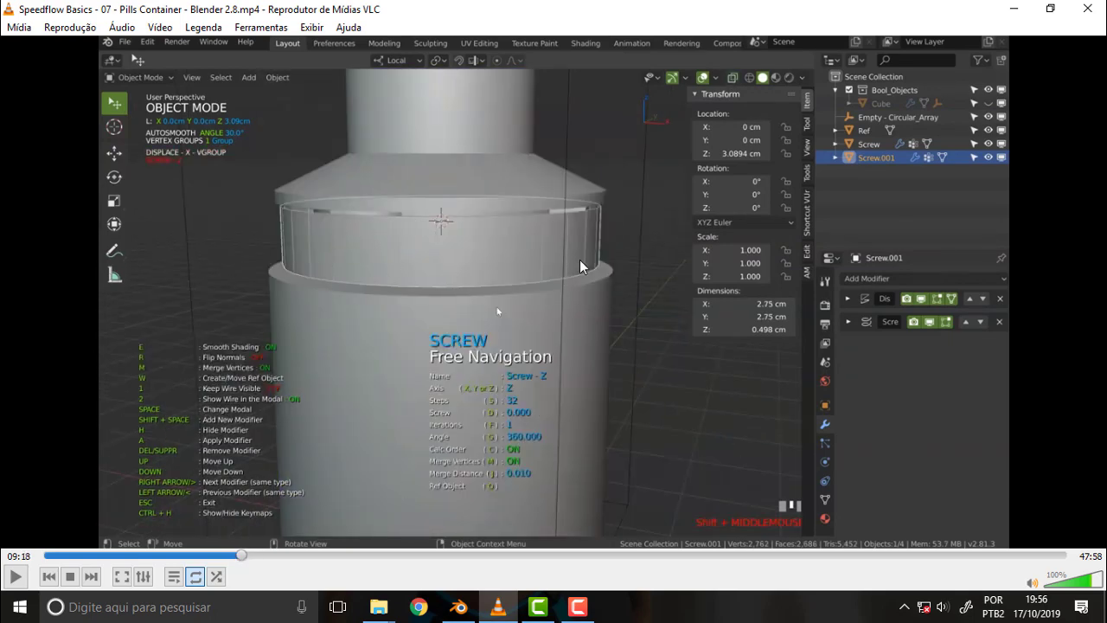
Step: Back in Blender, reopen the ring's Screw modifier adjustments and enter Edit Mode on its profile
click(459, 607)
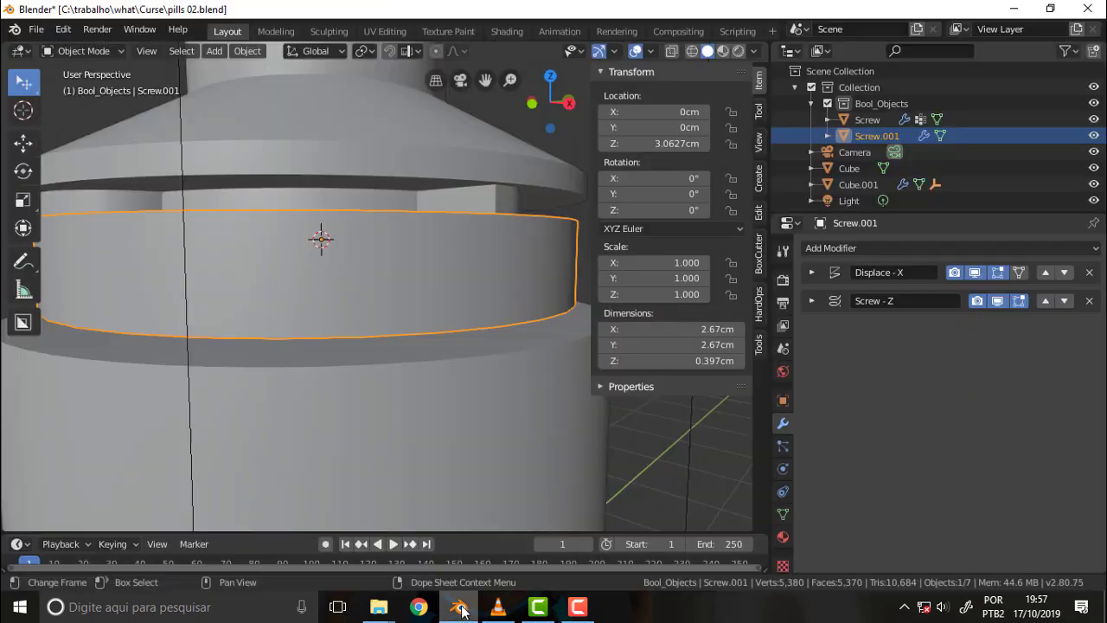
middle_drag(447, 200, 438, 230)
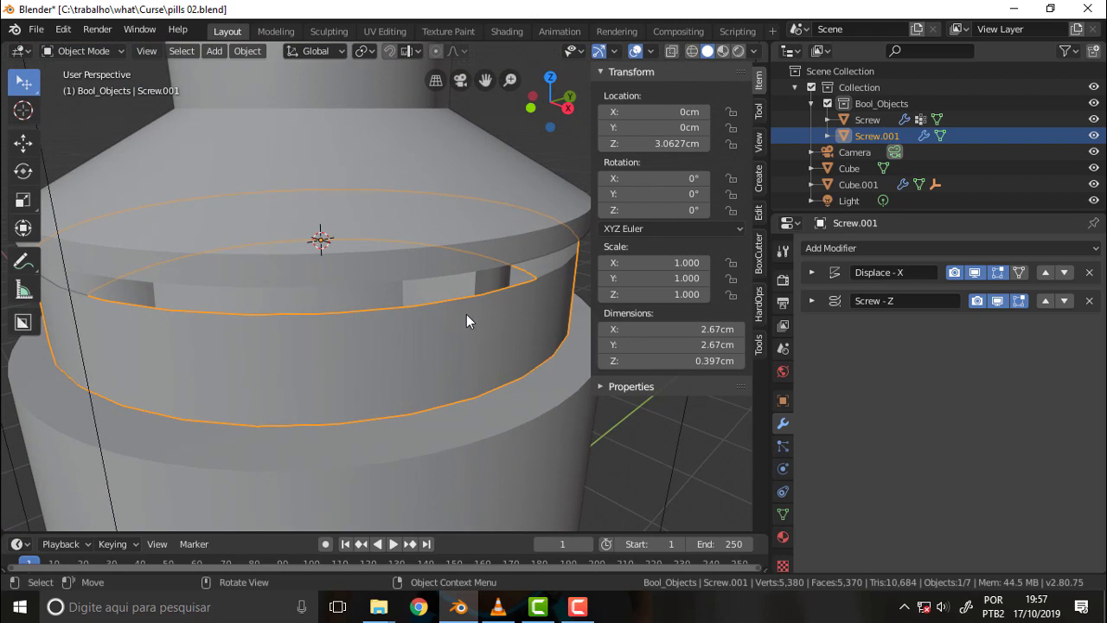
key(q)
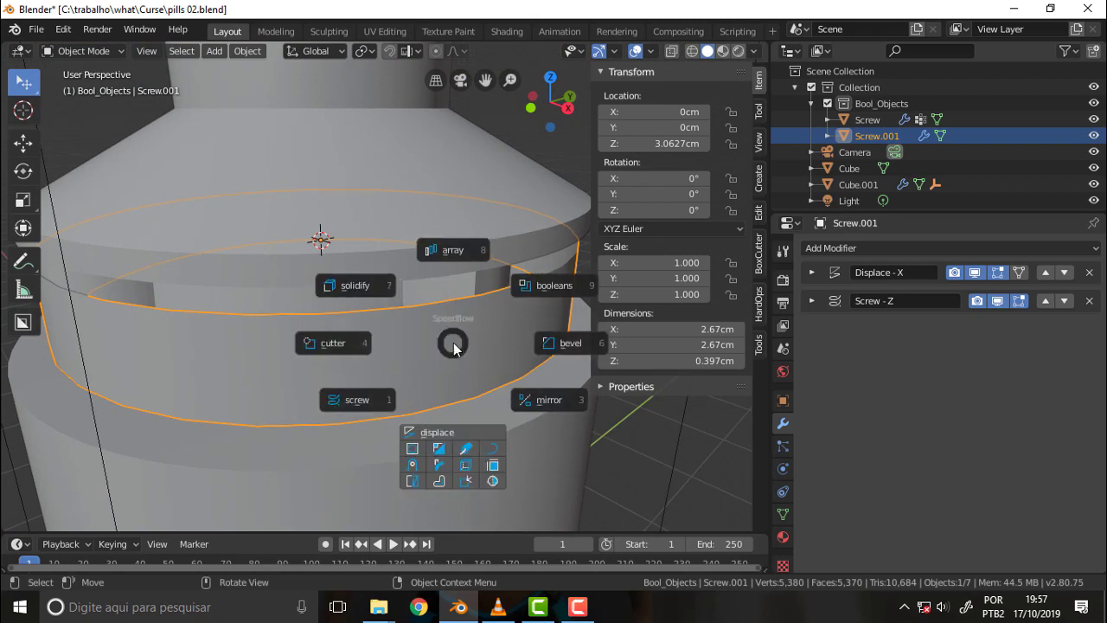
click(360, 397)
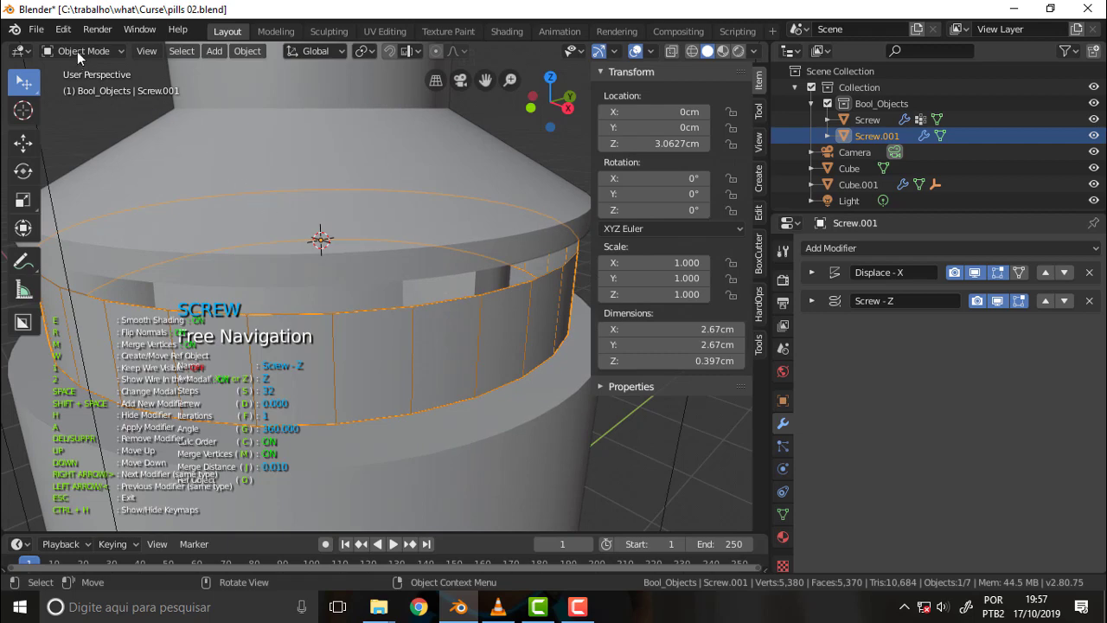
key(Tab)
mouse_move(208, 149)
middle_down()
mouse_move(345, 325)
mouse_move(350, 202)
mouse_move(362, 332)
middle_up()
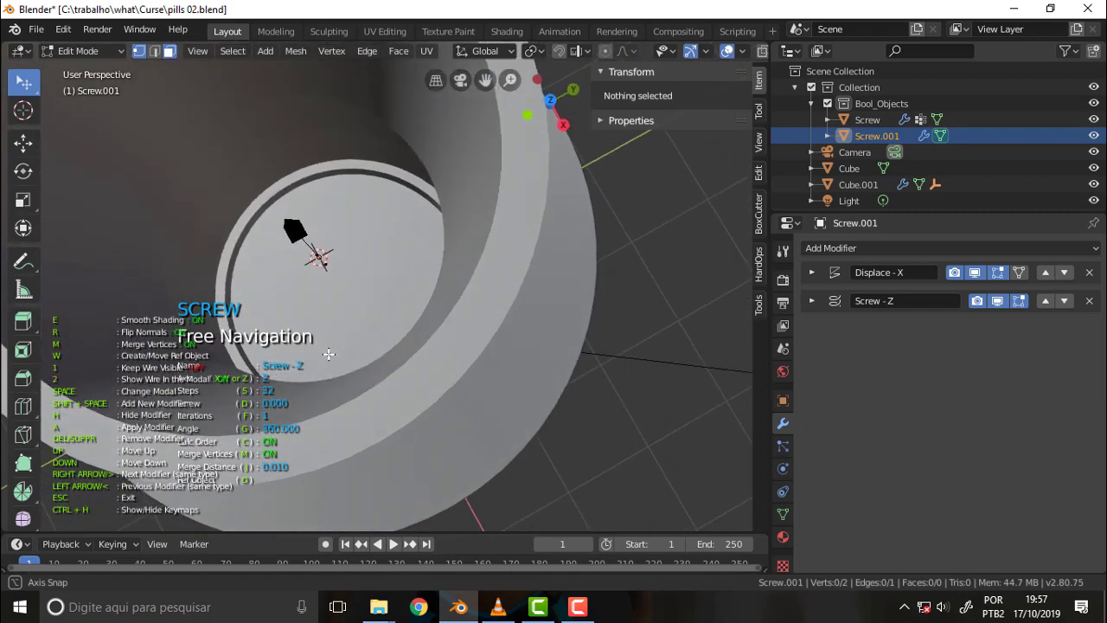
Step: Raise one profile vertex along Z to 0.13464 cm, then return to Object Mode
click(372, 297)
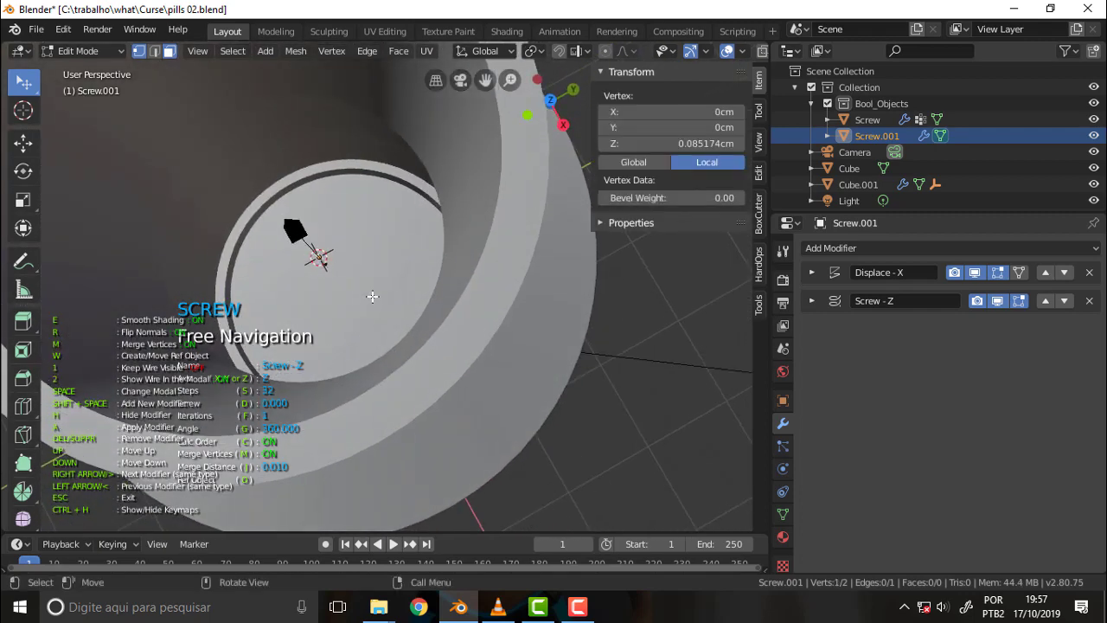
middle_drag(376, 296, 371, 180)
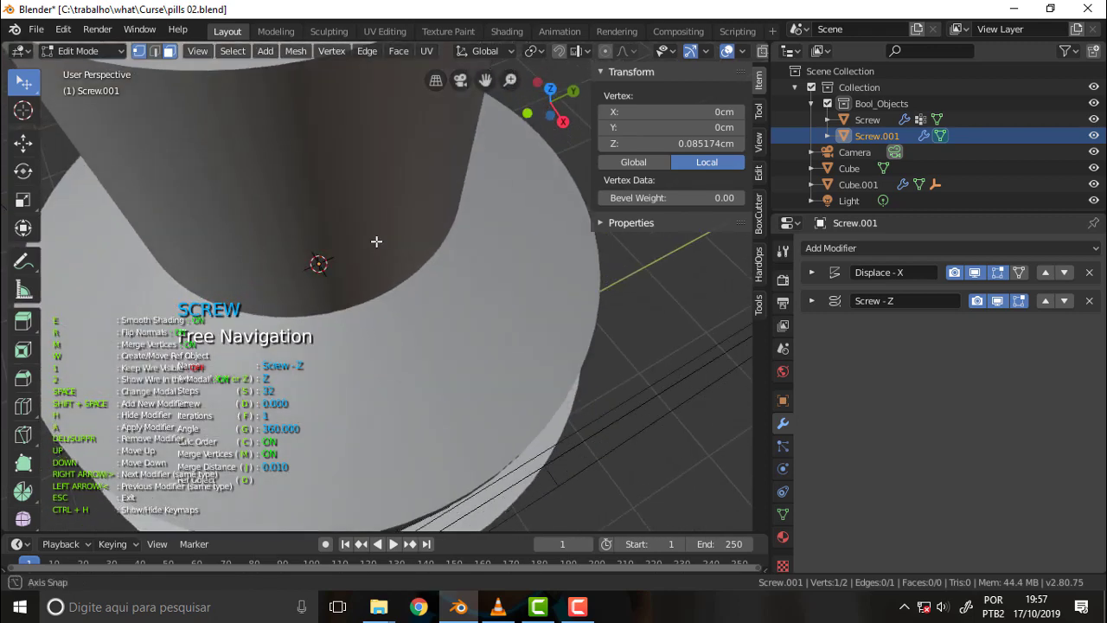
key(g)
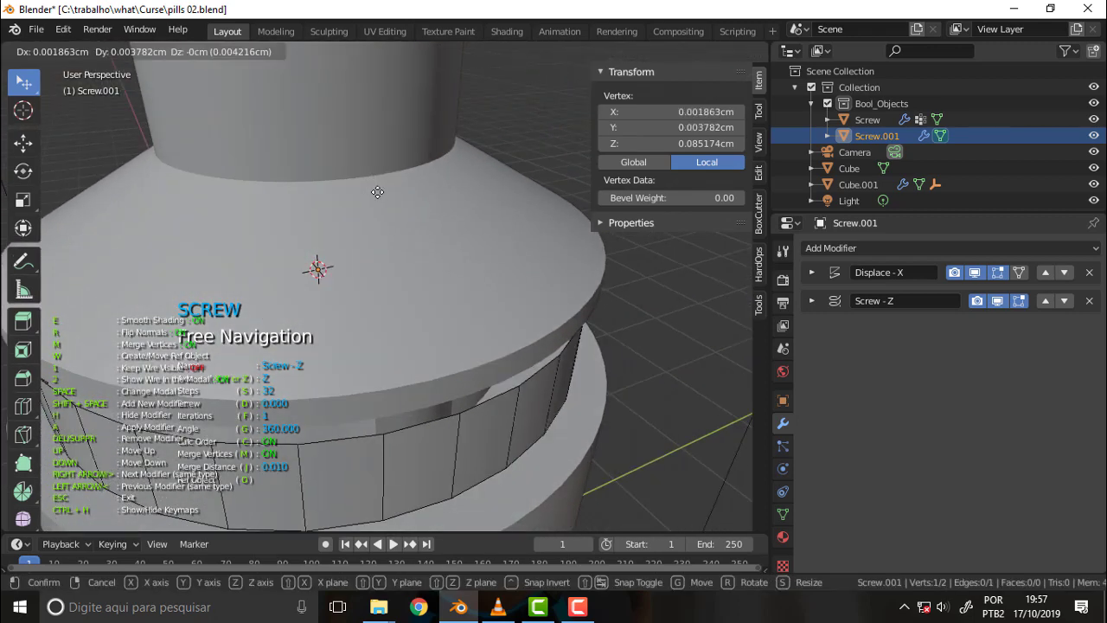
key(z)
click(380, 182)
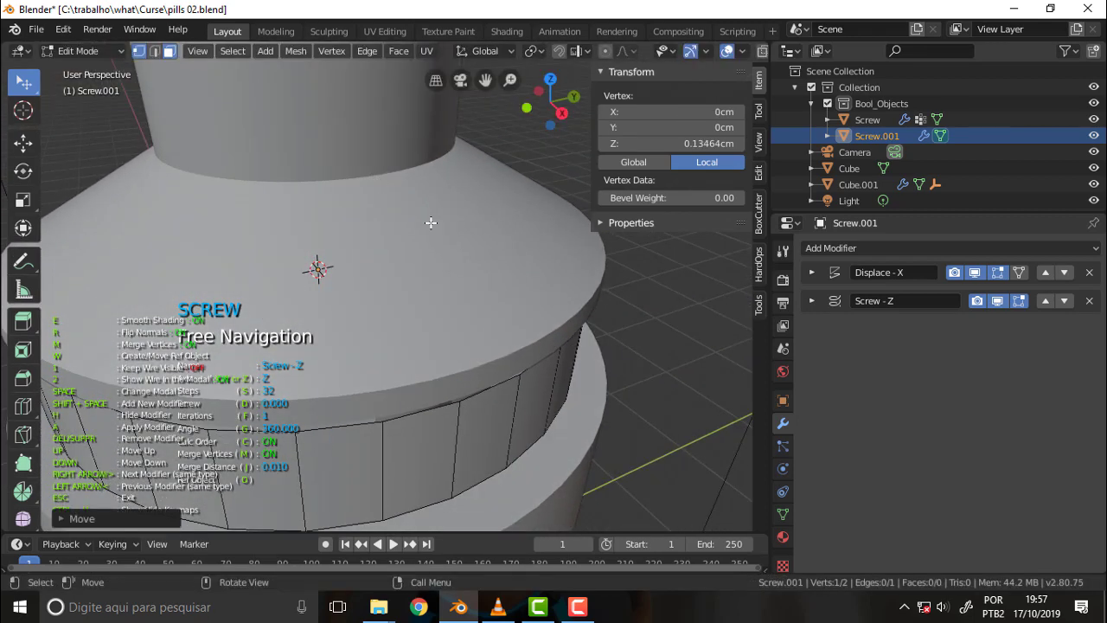
scroll(428, 222, down, 5)
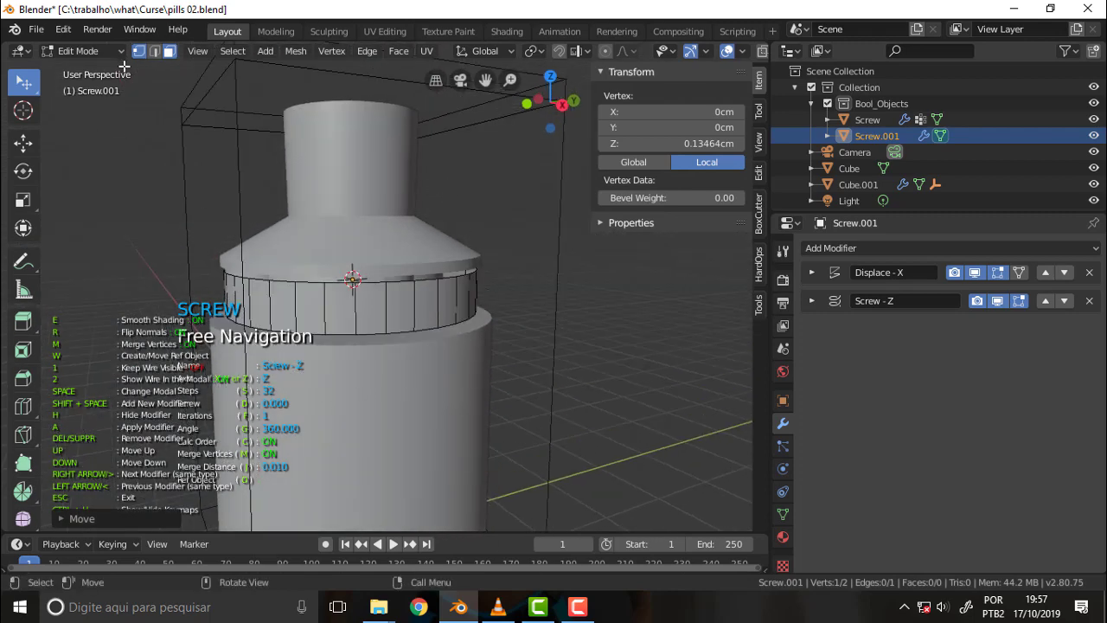
key(alt+a)
click(84, 69)
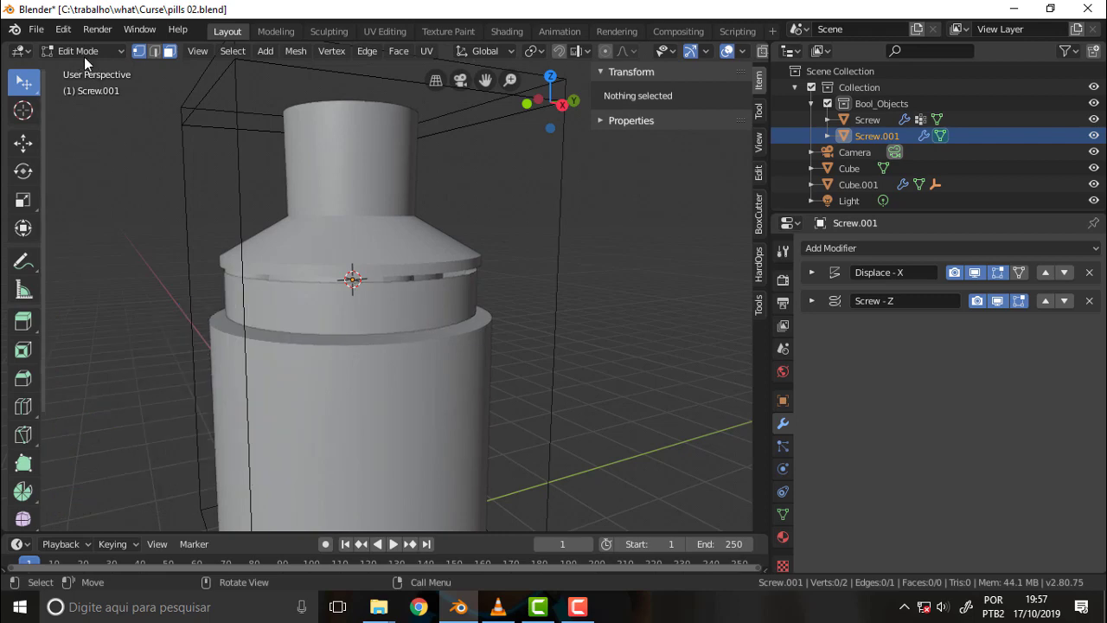
click(84, 50)
click(82, 69)
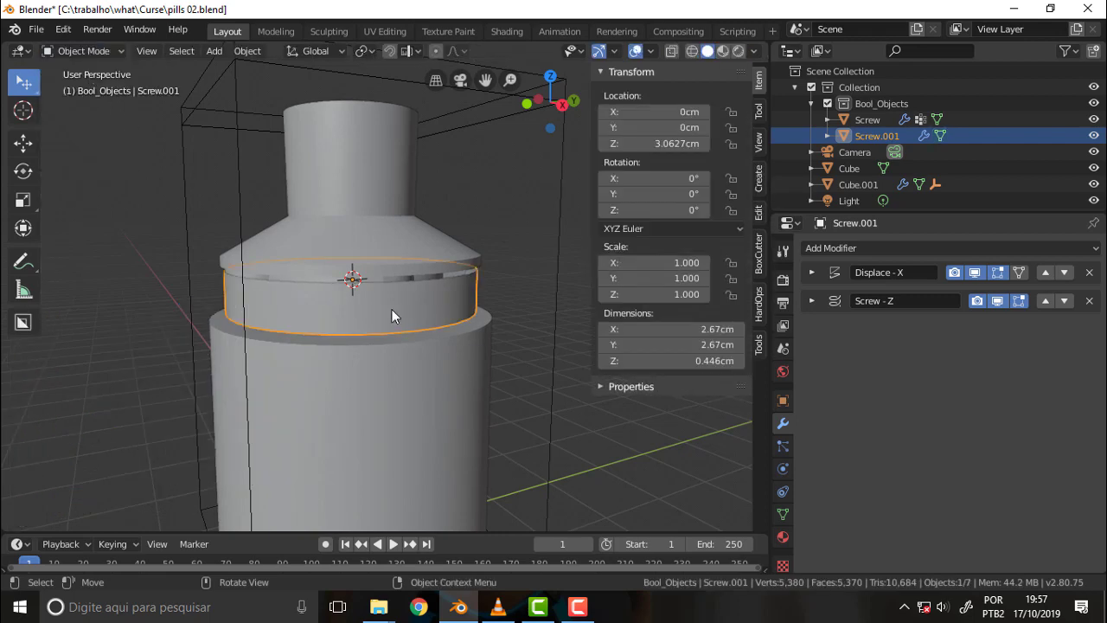
Step: Set the Screw.001 ring's Screw modifier to 64 steps
mouse_move(508, 266)
middle_down()
mouse_move(516, 314)
mouse_move(515, 282)
middle_up()
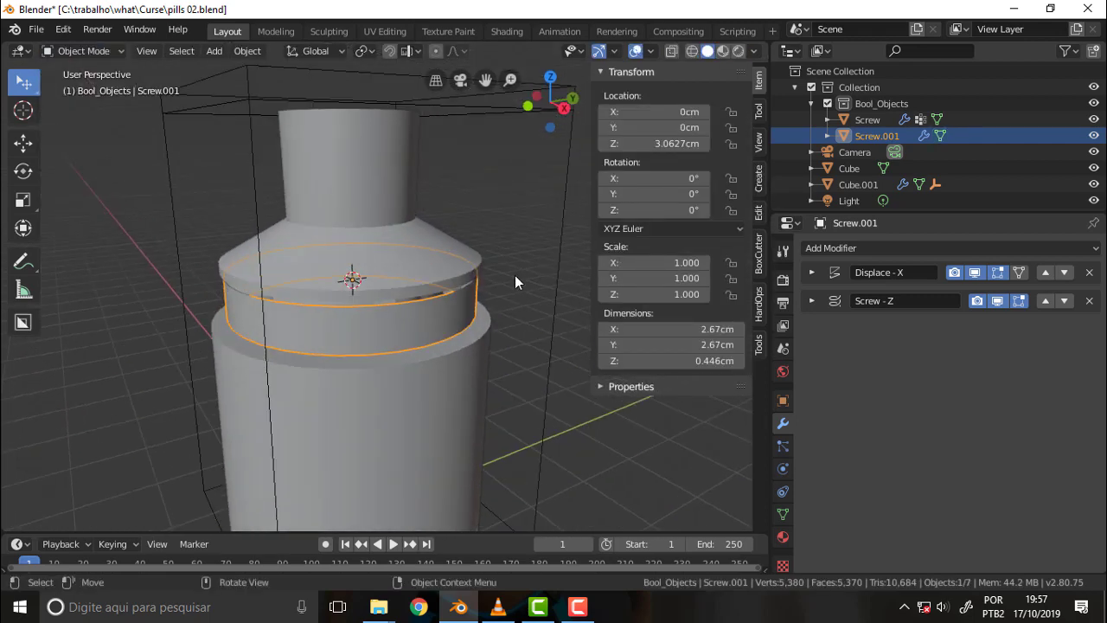
key(q)
click(429, 344)
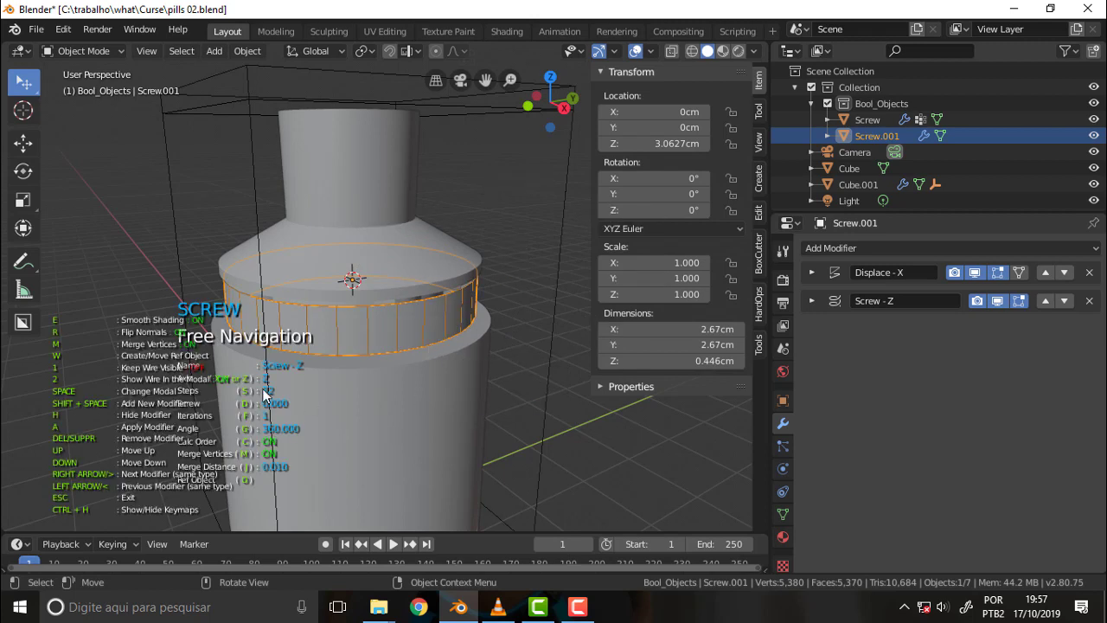
scroll(268, 387, up, 1)
key(s)
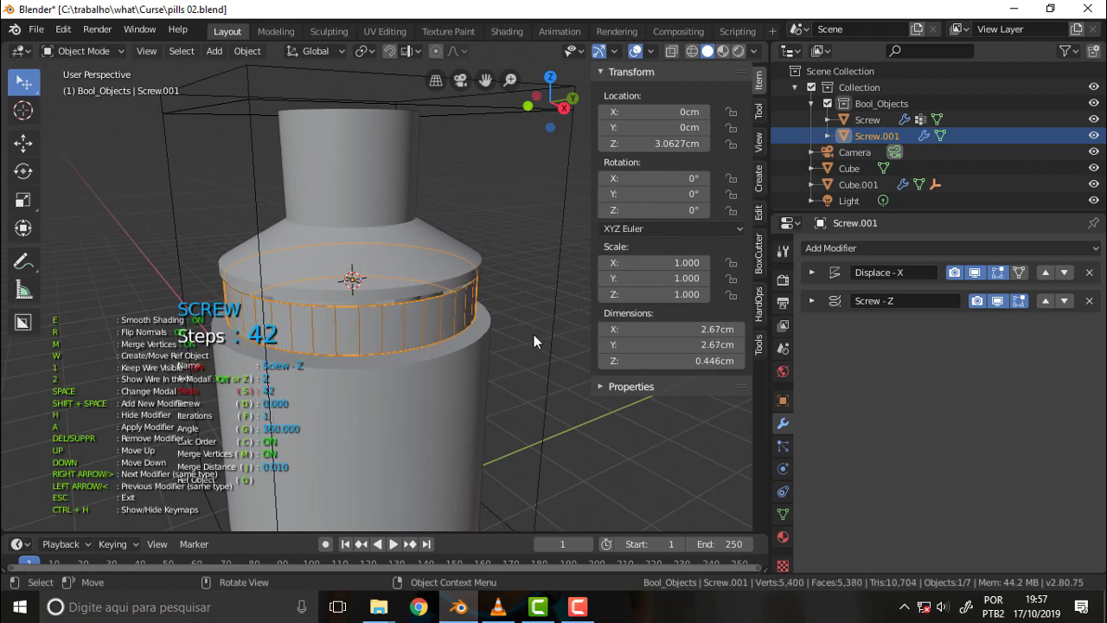
text(64)
key(Return)
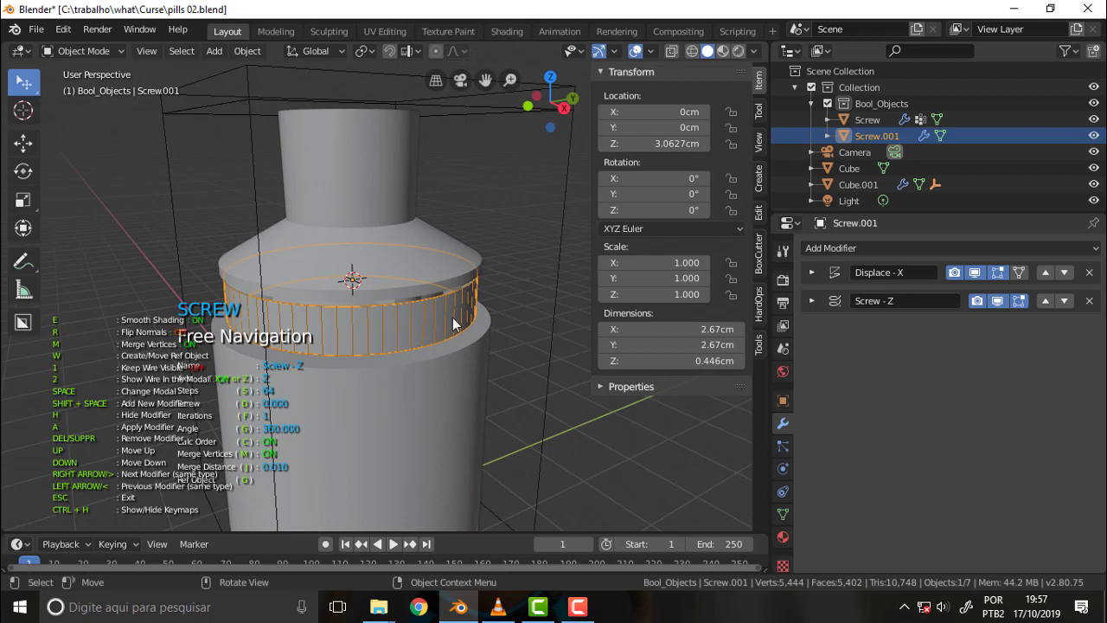
click(493, 216)
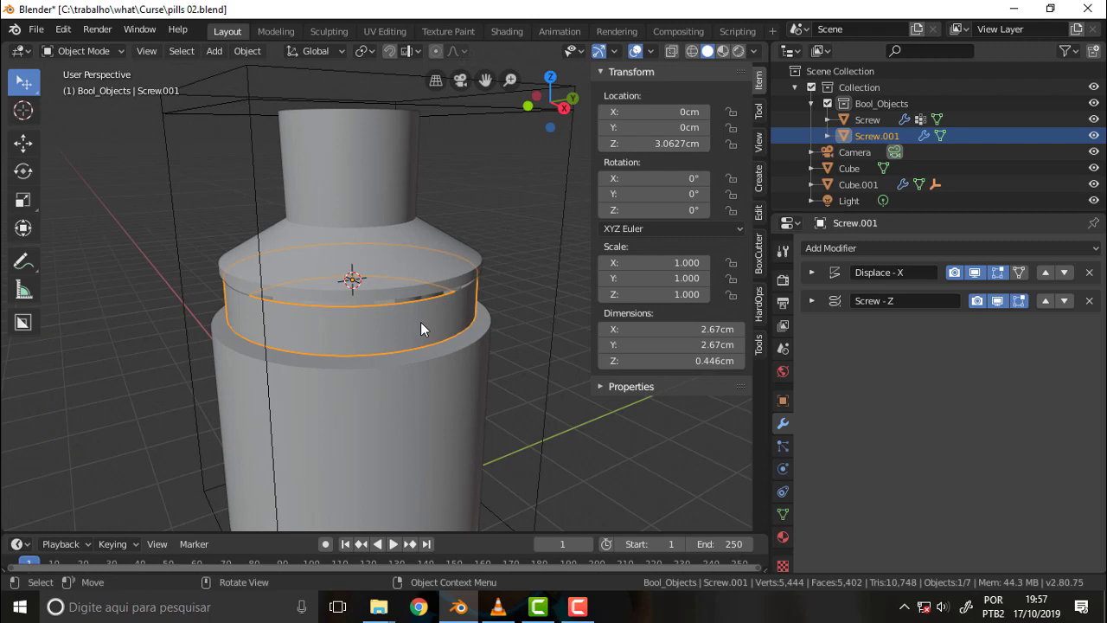
Step: Add a Solidify modifier to Screw.001 with thickness 0.054
key(q)
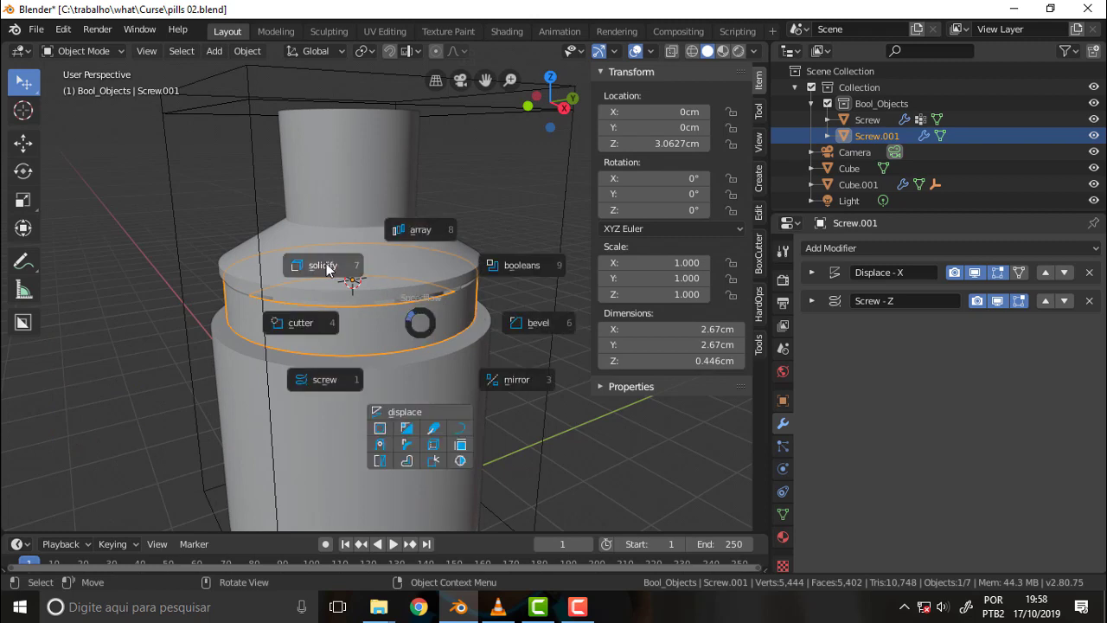
click(343, 251)
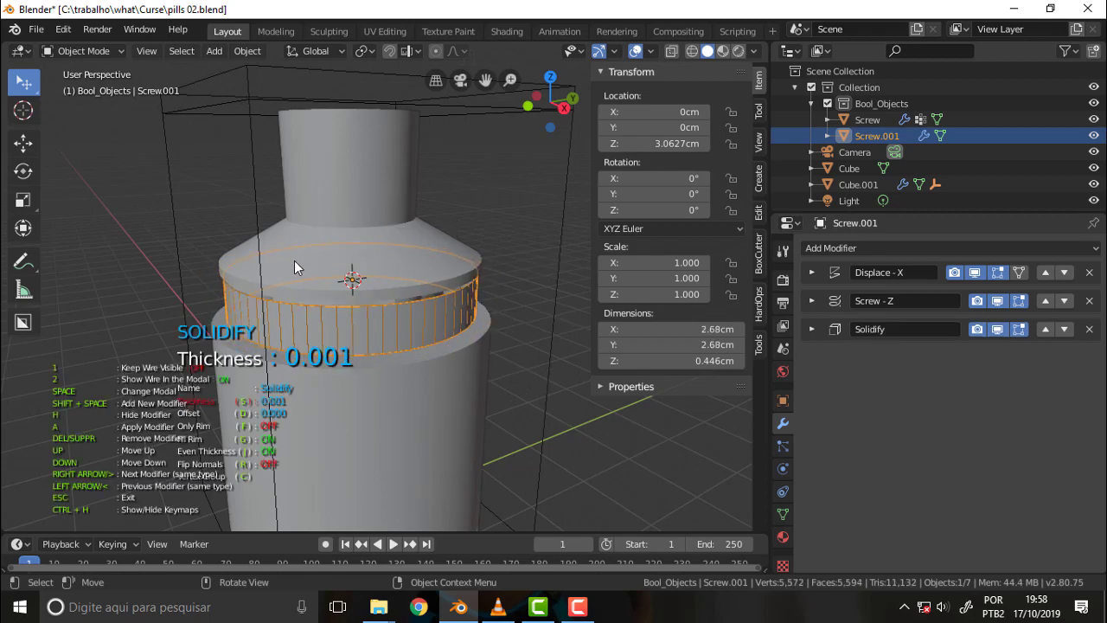
mouse_move(313, 260)
middle_down()
mouse_move(338, 151)
mouse_move(300, 181)
middle_up()
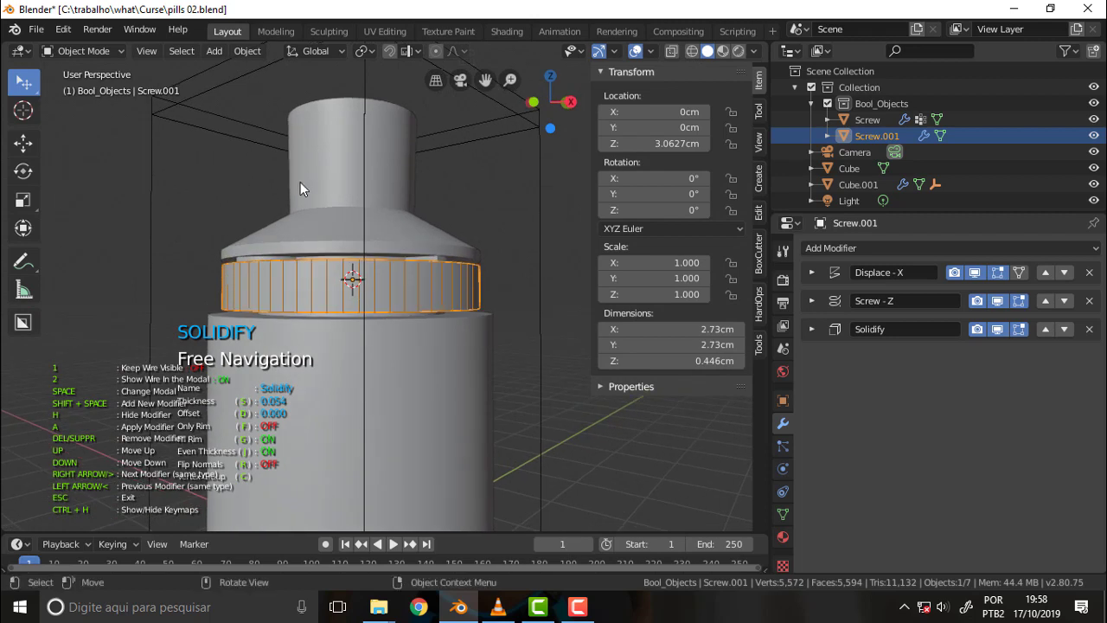
key(s)
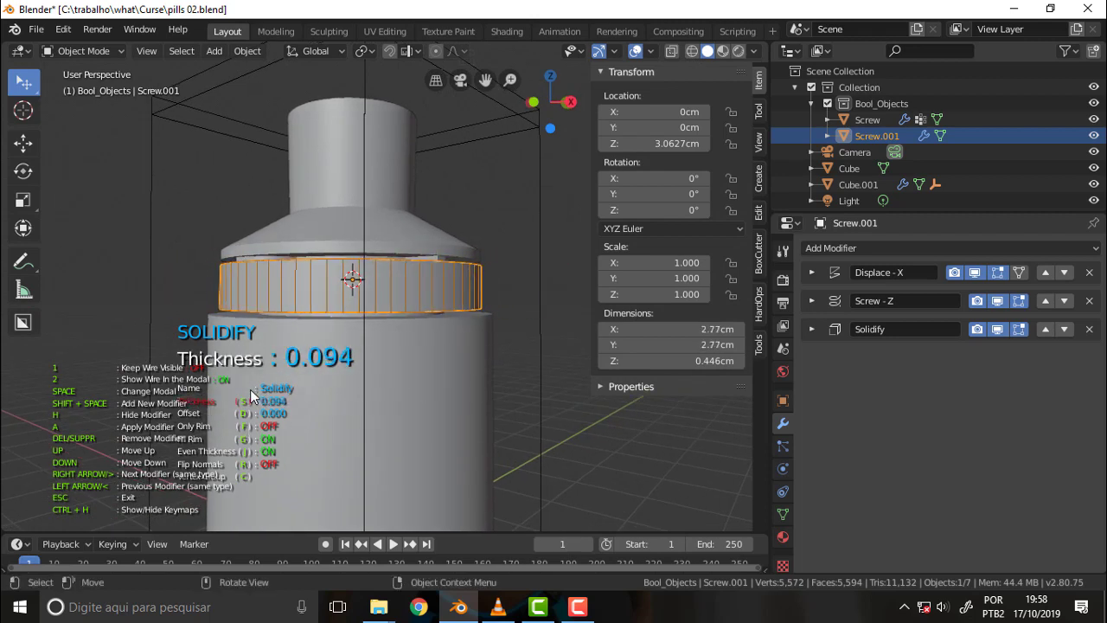
right_click(249, 389)
mouse_move(540, 250)
middle_down()
mouse_move(509, 309)
mouse_move(542, 259)
mouse_move(534, 280)
mouse_move(530, 163)
mouse_move(493, 345)
mouse_move(533, 106)
mouse_move(518, 152)
mouse_move(516, 285)
middle_up()
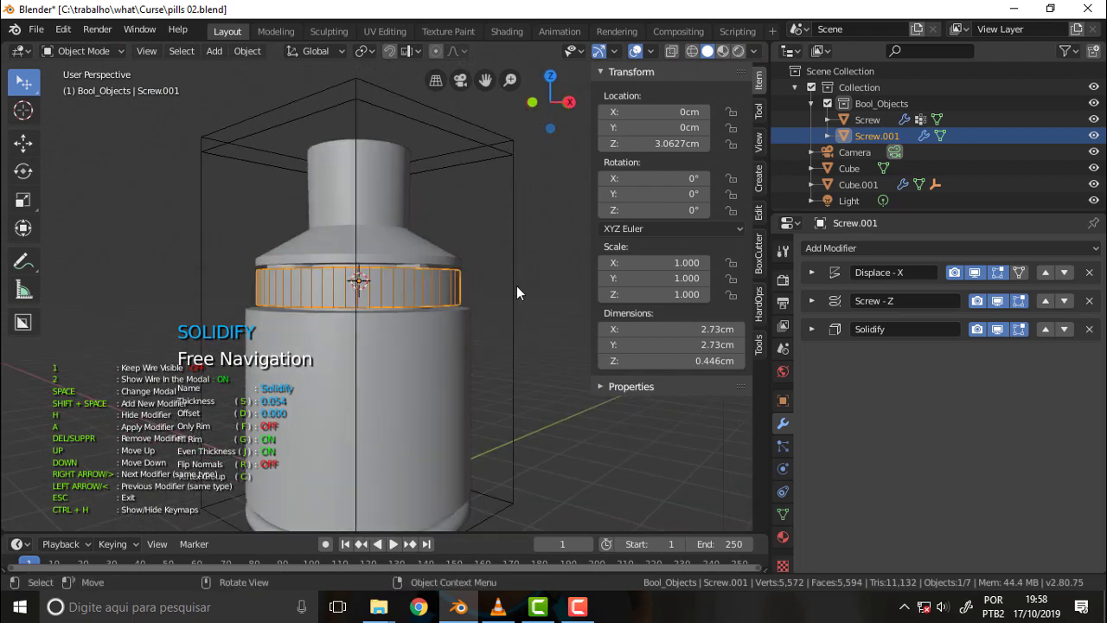
Step: Bring up the screen recorder's Capture/Pause/Stop panel over Blender
click(577, 606)
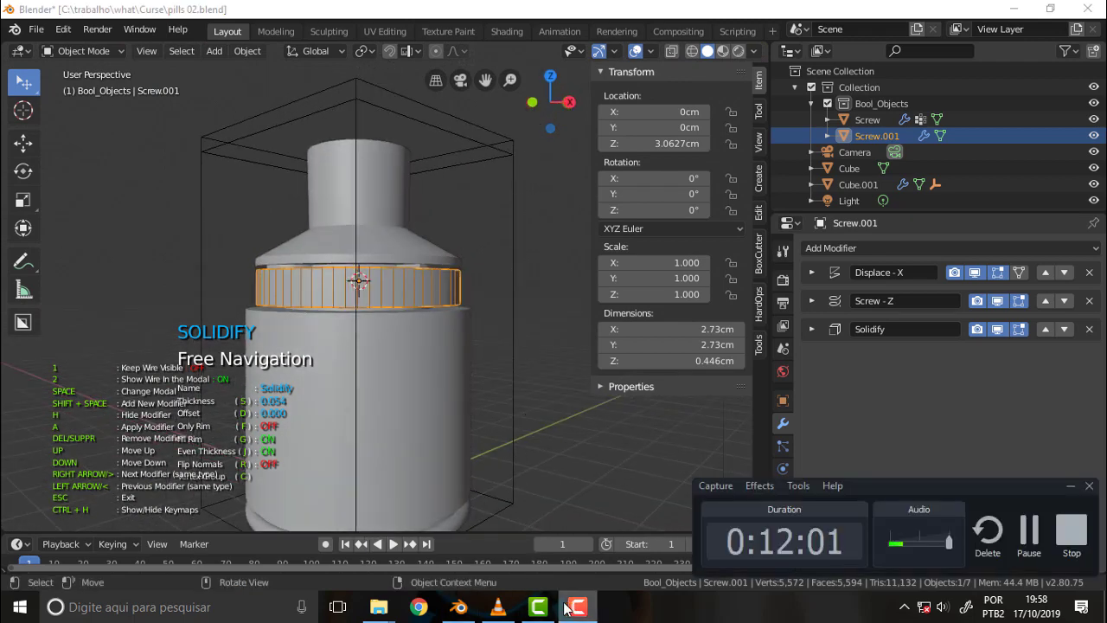